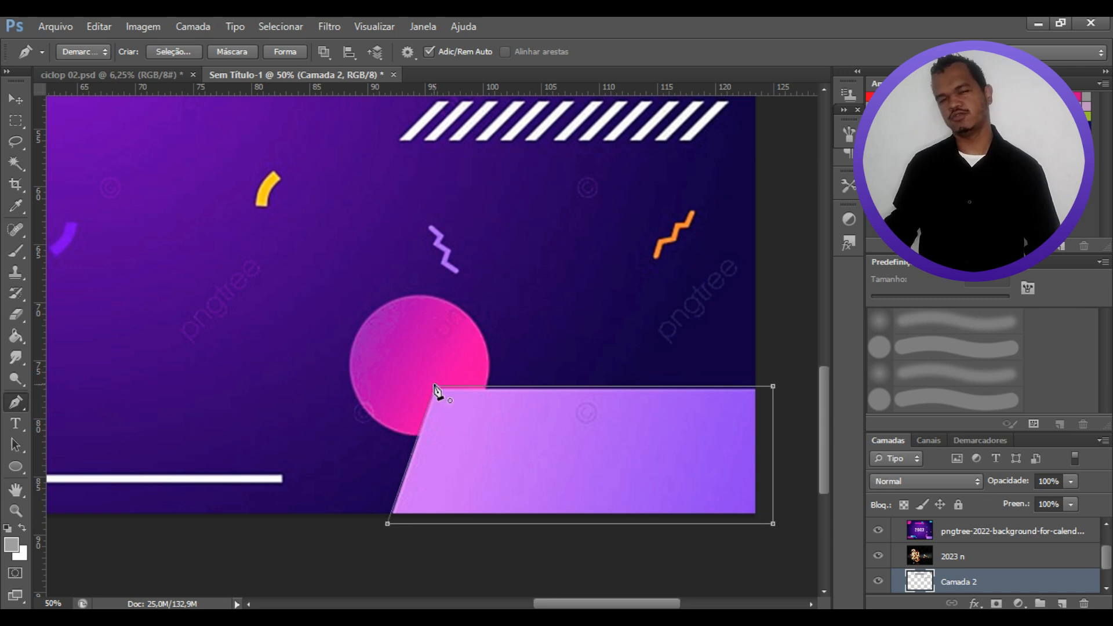
Step: Fill the closed pen path around the lilac shape in the artwork's lower-right corner, and clear the path
click(598, 191)
key(Return)
key(Return)
Step: Trace the thin white bar near the artwork's bottom edge with the Pen tool, fill the path and clear it
drag(628, 604, 553, 603)
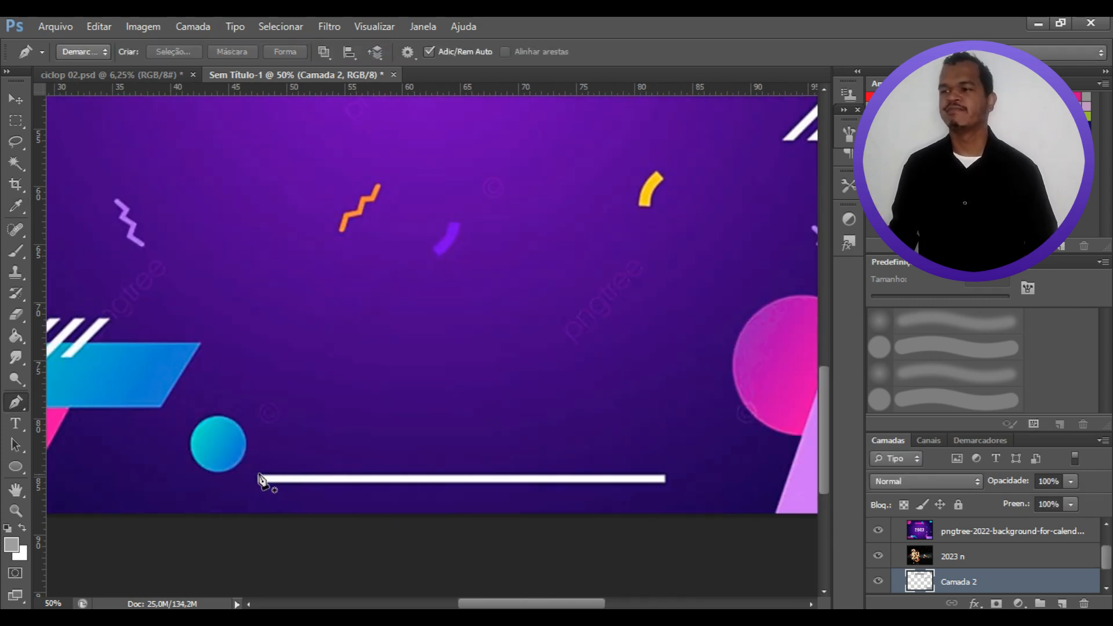
click(258, 479)
click(667, 484)
click(666, 475)
click(258, 476)
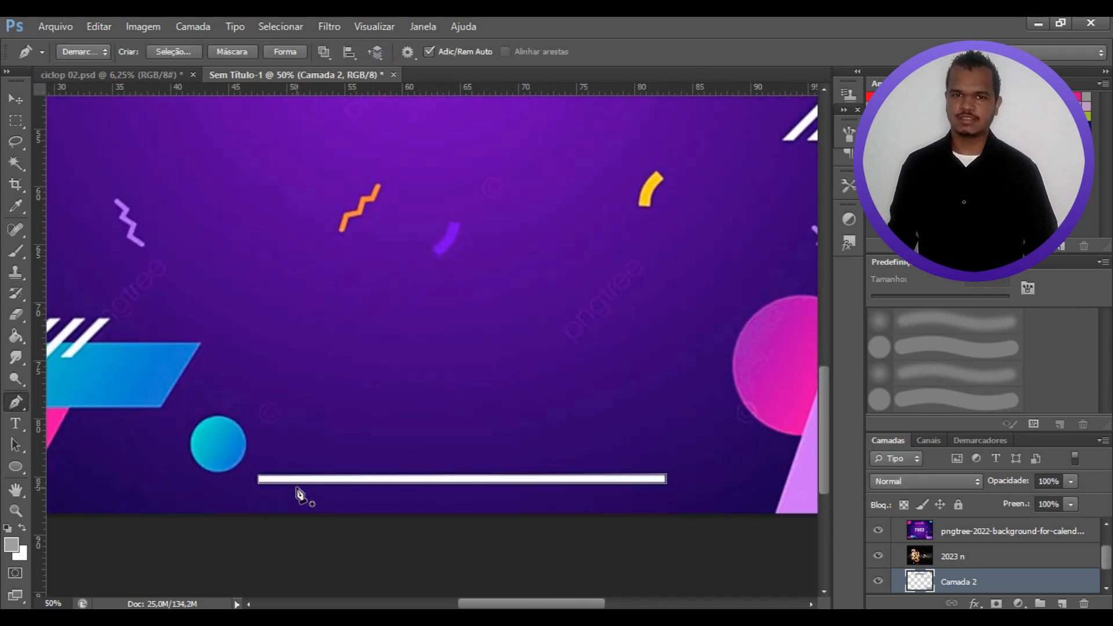
right_click(402, 479)
click(551, 235)
key(Return)
Step: Add a new layer, and on Camada 2 trace and fill the pink band in the artwork's lower-left corner
scroll(305, 443, left, 5)
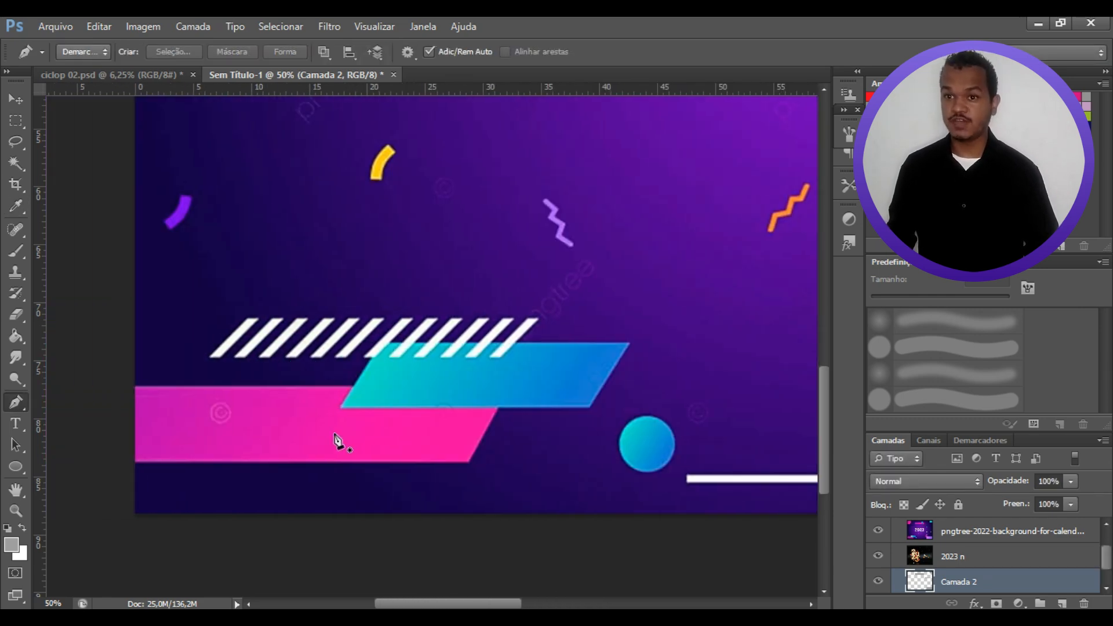
click(1063, 605)
click(125, 461)
click(473, 461)
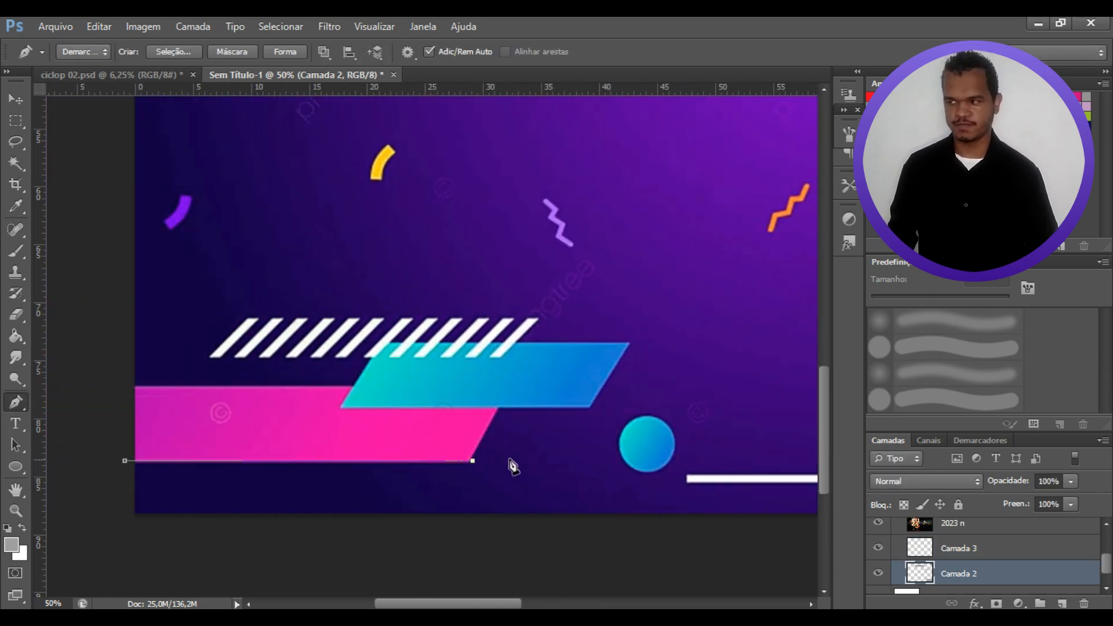
click(117, 391)
drag(117, 391, 120, 386)
click(125, 461)
right_click(255, 403)
click(339, 164)
key(Return)
key(Return)
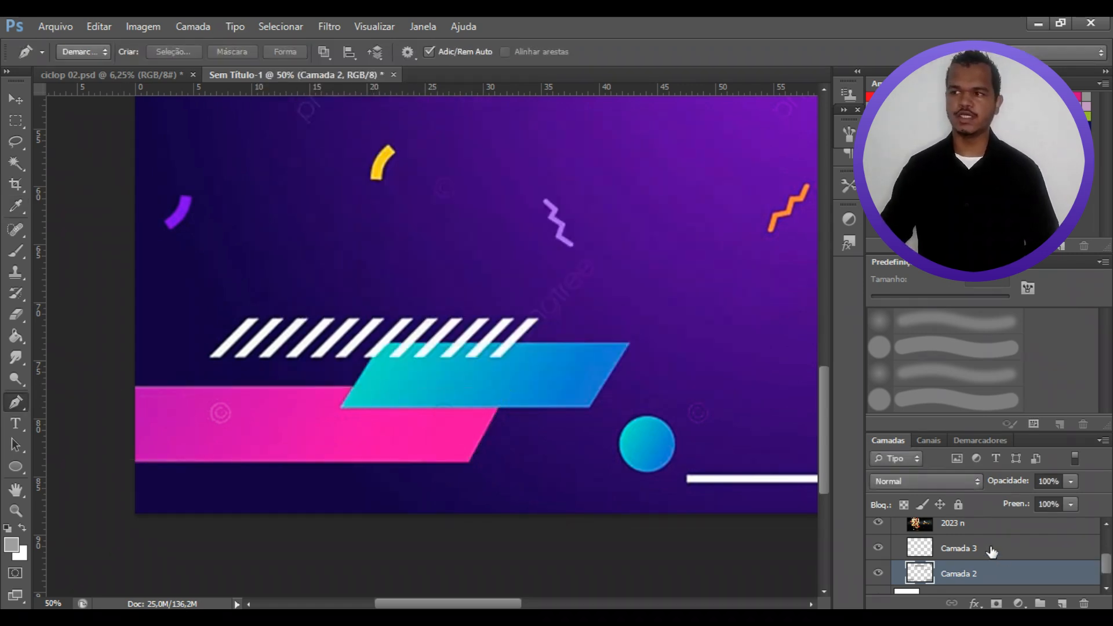
Step: On layer Camada 3, trace the blue parallelogram above the pink band and fill the path with the foreground colour at 100% opacity
click(989, 555)
click(384, 342)
click(592, 406)
click(631, 344)
click(384, 342)
right_click(495, 374)
click(574, 135)
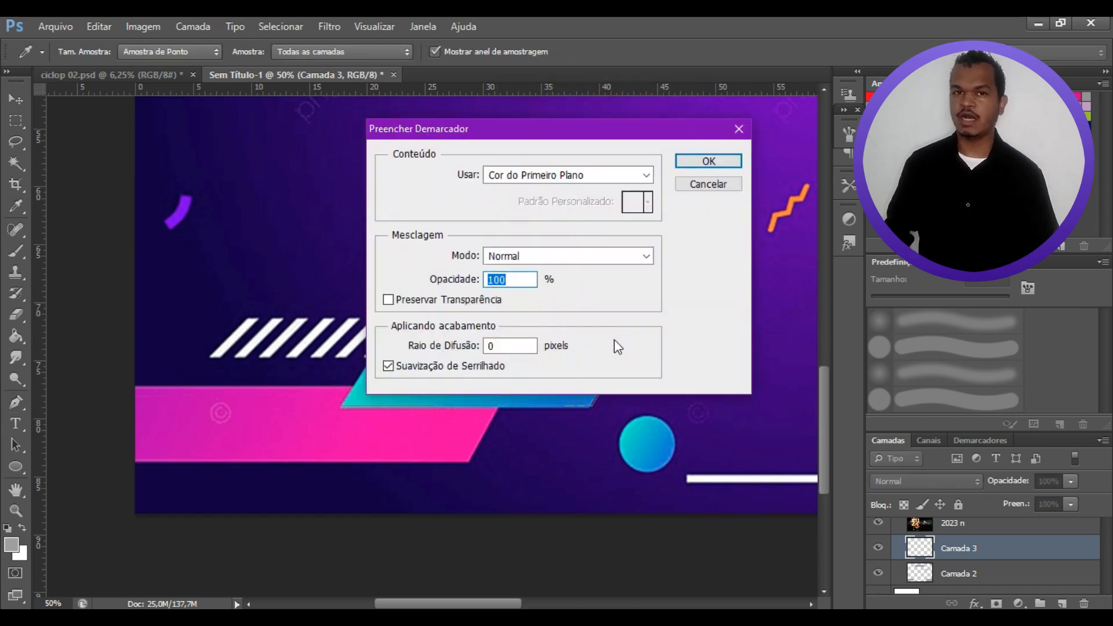
key(Return)
key(Return)
Step: On layer Camada 4, trace the first diagonal white stripe above the pink band with the Pen tool and fill the path
mouse_move(824, 428)
mouse_down()
mouse_move(838, 313)
mouse_move(830, 420)
mouse_up()
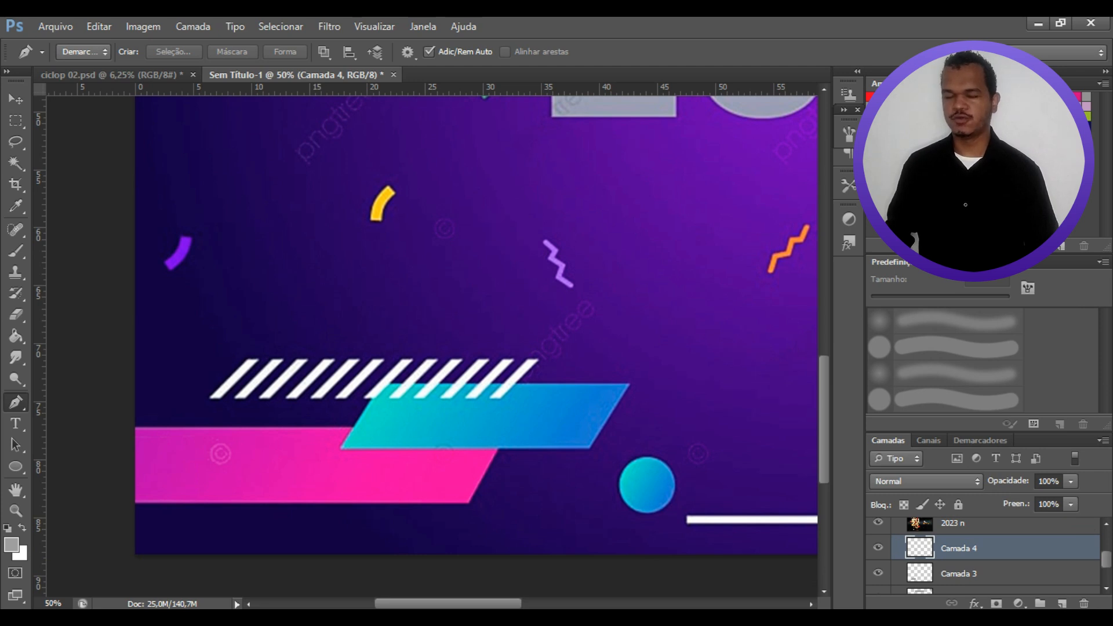
click(245, 360)
click(256, 360)
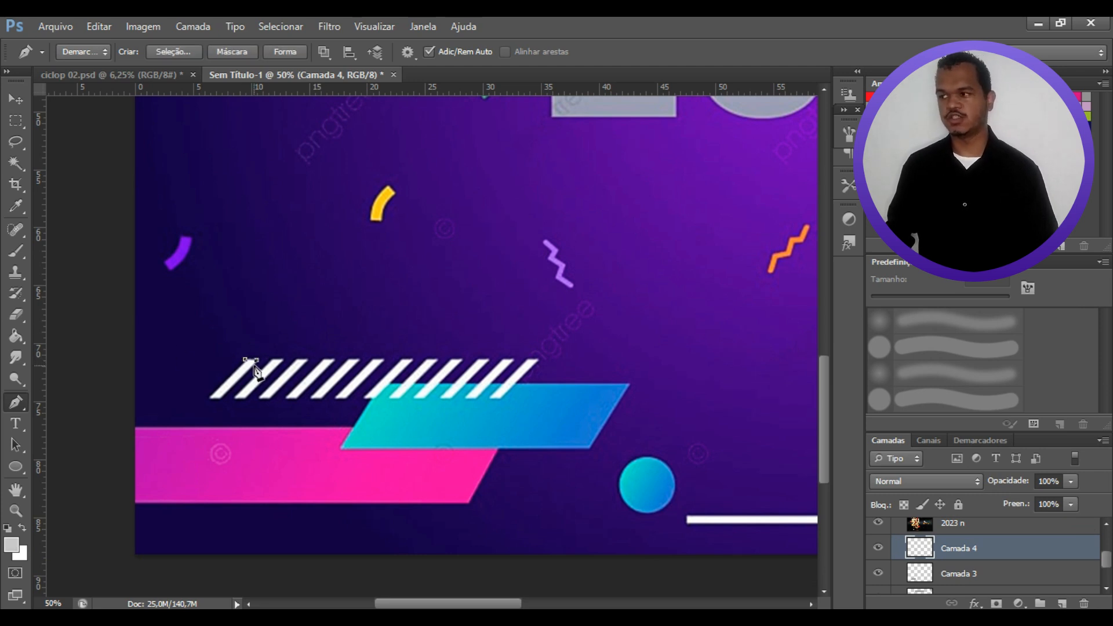
key(ctrl+plus)
key(ctrl+plus)
drag(461, 604, 429, 604)
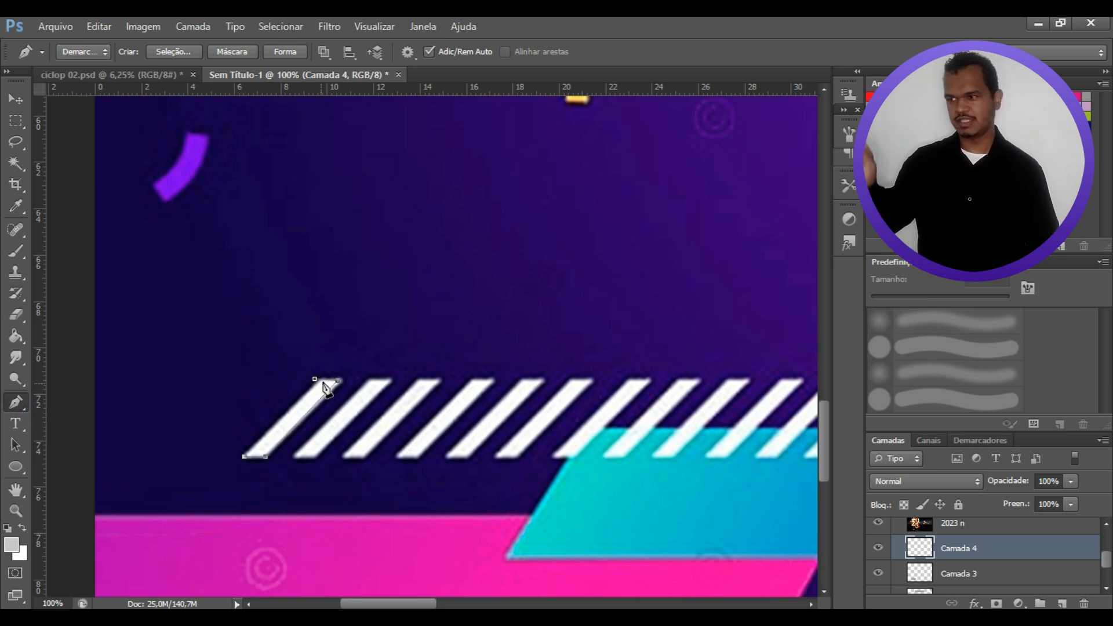
right_click(313, 403)
click(394, 162)
click(719, 158)
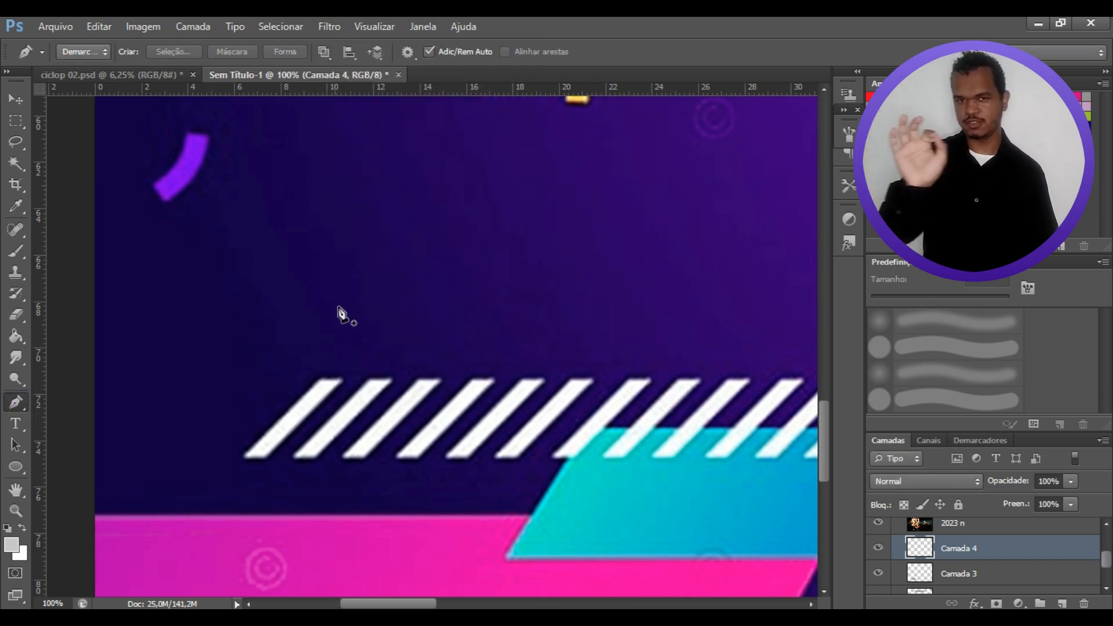
Step: Lower the reference background image layer's opacity to 22%
scroll(897, 555, up, 1)
click(986, 530)
click(1071, 481)
drag(1066, 498, 1003, 504)
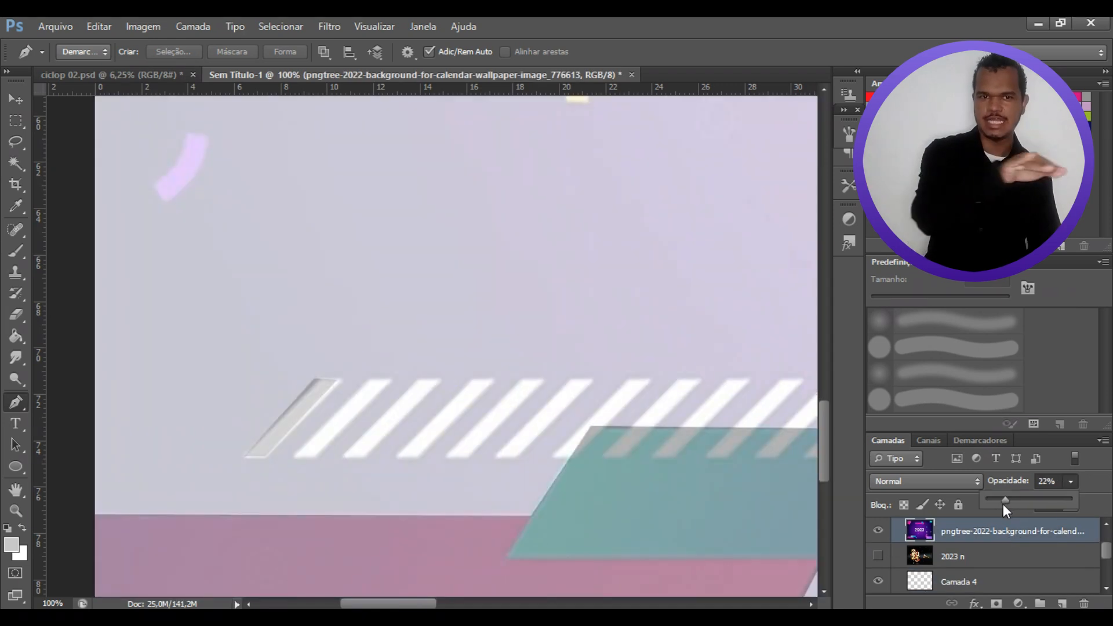
Step: Free-transform the grey stripe on layer Camada 4, stretching and rotating it slightly to match the first reference stripe
scroll(991, 542, down, 2)
click(990, 542)
key(ctrl+t)
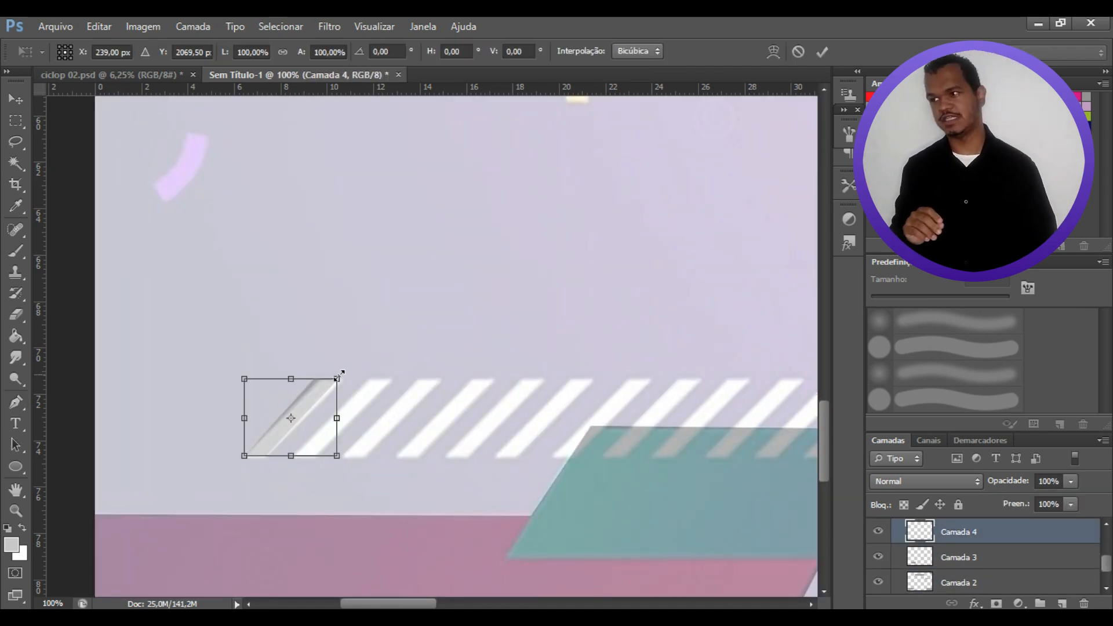
drag(341, 377, 339, 380)
drag(248, 414, 241, 414)
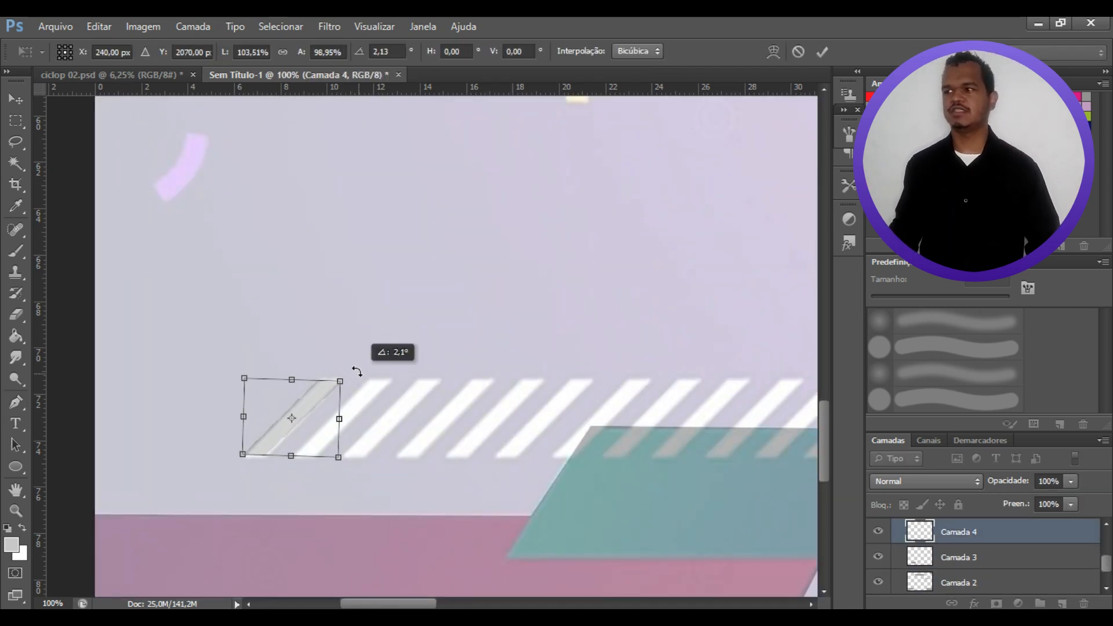
key(Return)
key(p)
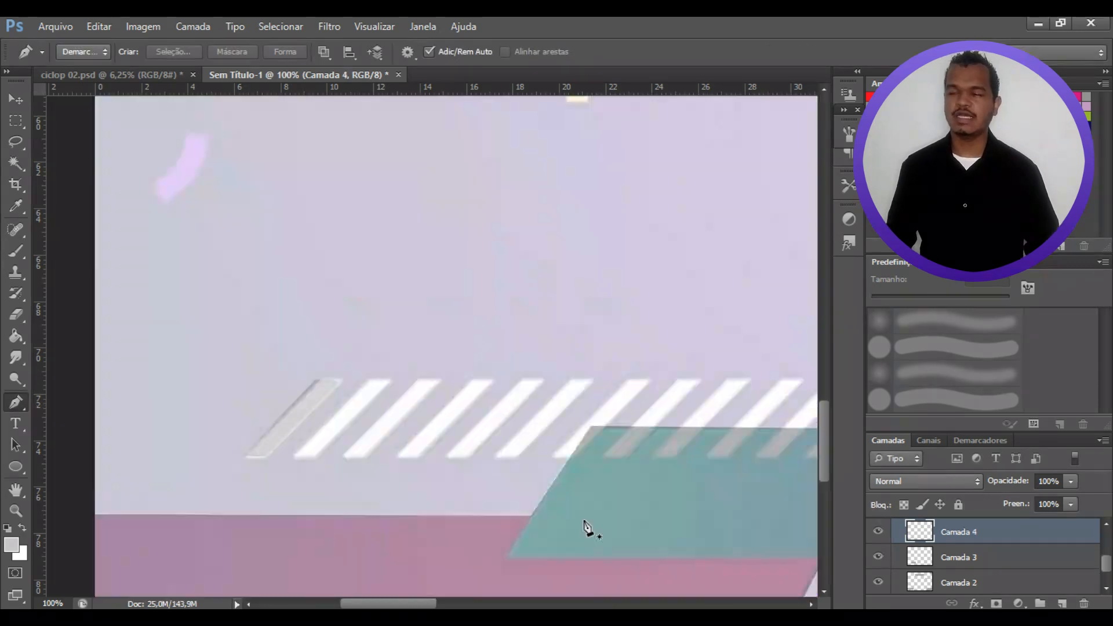
Step: Duplicate the Camada 4 stripe layer and move the copy onto the second reference stripe
scroll(986, 551, up, 1)
right_click(979, 545)
click(800, 86)
click(705, 199)
key(v)
drag(293, 423, 341, 428)
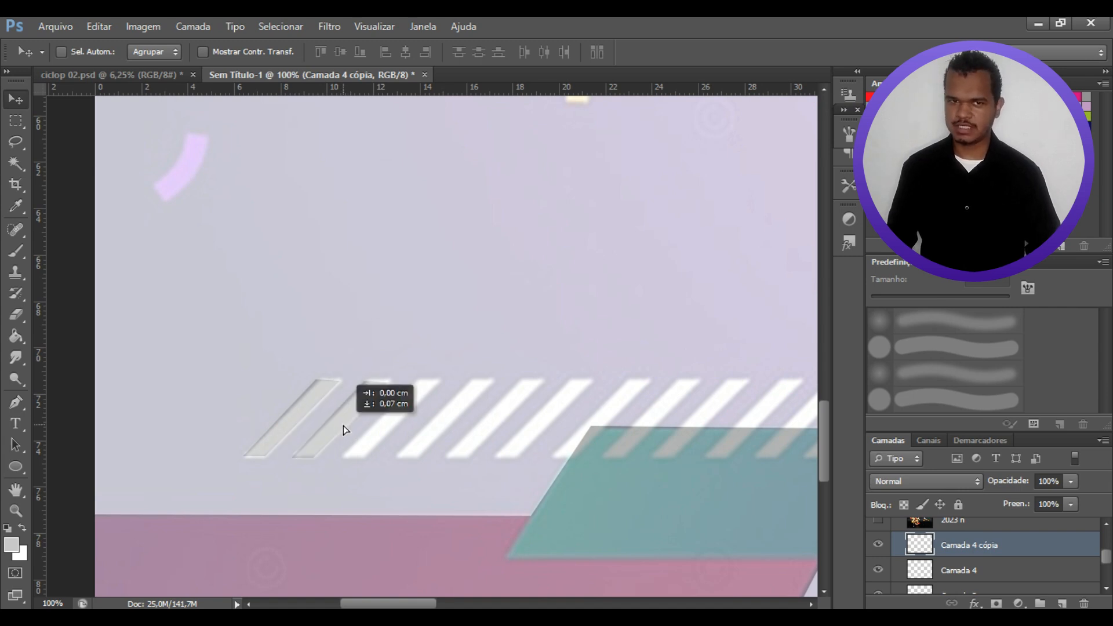
Step: Combine the original stripe layer and its copy into a single layer
click(956, 571)
shift+click(977, 550)
right_click(990, 548)
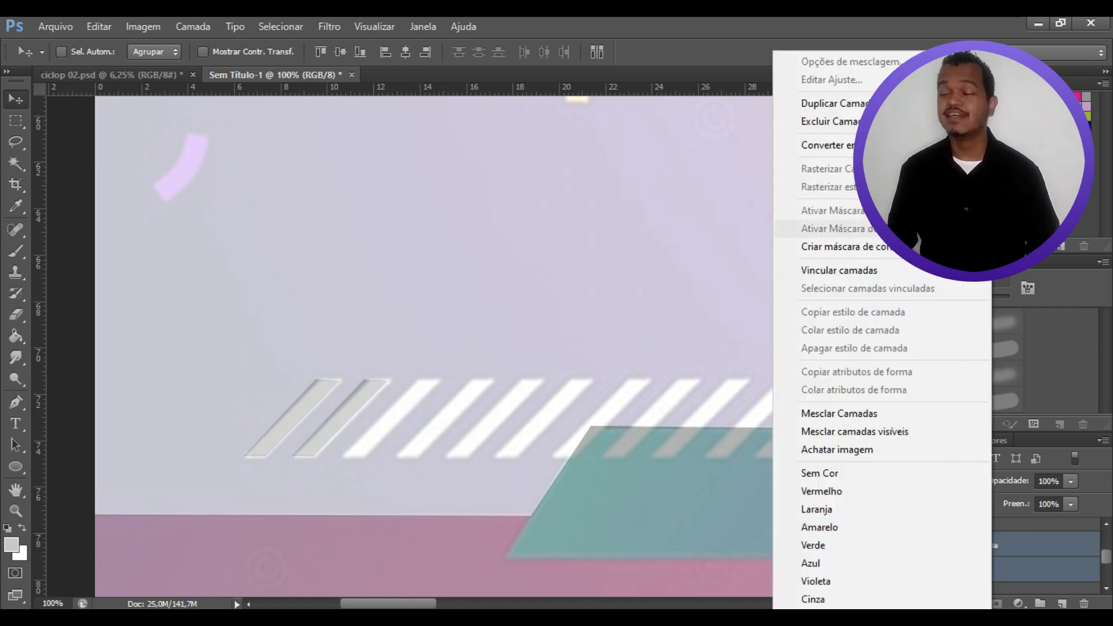
click(840, 413)
right_click(960, 548)
click(835, 214)
Step: Duplicate the two-stripe layer and move the copy onto the third and fourth reference stripes
right_click(973, 545)
click(820, 102)
click(704, 196)
drag(331, 427, 433, 426)
Step: Combine the two layers holding the stripe pairs into one four-stripe layer
shift+click(976, 571)
right_click(976, 569)
click(864, 144)
right_click(967, 547)
click(841, 212)
Step: Duplicate the four-stripe layer and move the copy over further uncovered reference stripes of the same band
right_click(972, 540)
click(820, 102)
click(704, 197)
drag(496, 421, 604, 422)
Step: Duplicate the four stripes once more, place the copy over the band's remaining reference stripes and nudge it into alignment
drag(426, 604, 448, 603)
right_click(966, 537)
click(815, 102)
click(703, 197)
drag(413, 430, 606, 432)
key(Right)
key(Right)
Step: Select all the stripe layers of the lower-left band and combine them into one layer
ctrl+click(960, 566)
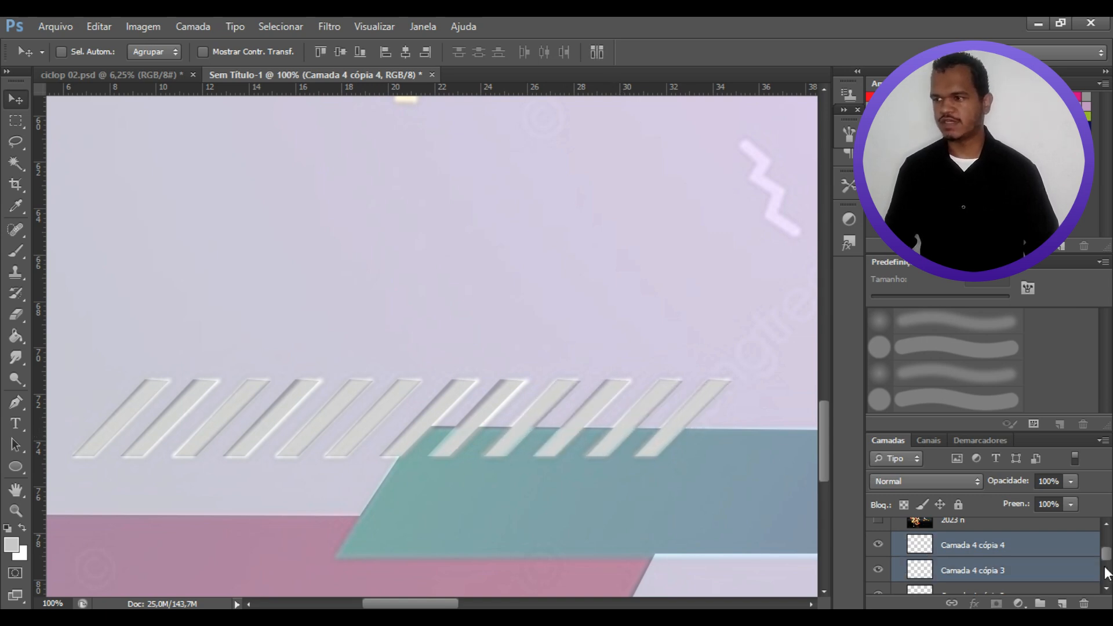
scroll(969, 569, down, 1)
ctrl+click(977, 576)
right_click(993, 548)
click(905, 146)
Step: Rename the combined stripes layer to linha 1
key(ctrl+minus)
key(ctrl+minus)
key(ctrl+minus)
key(ctrl+minus)
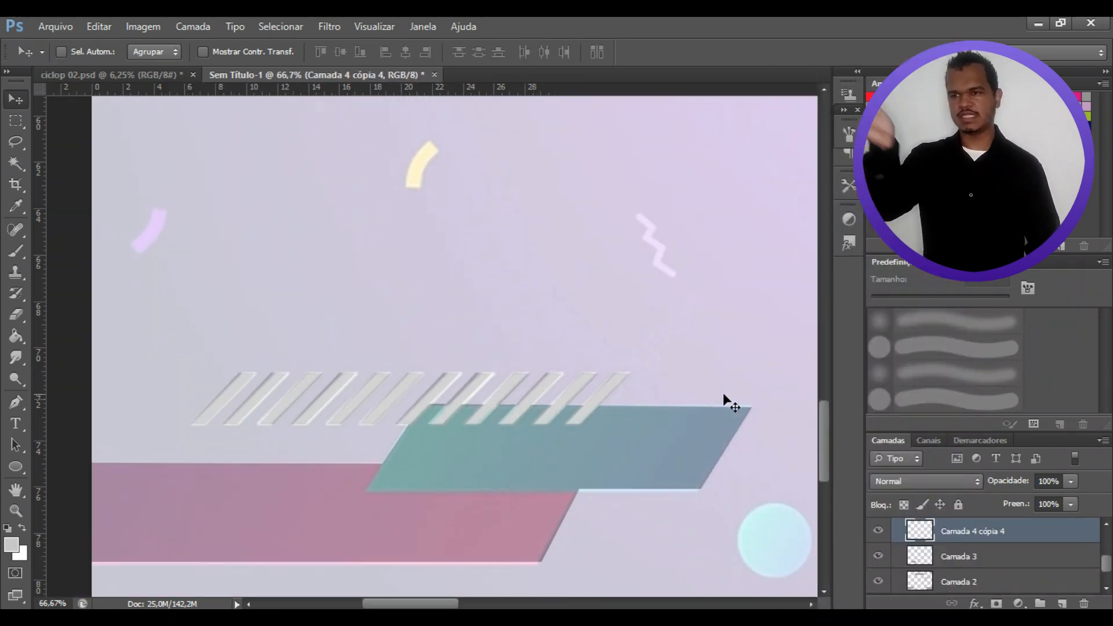
double_click(973, 531)
text(linha 1)
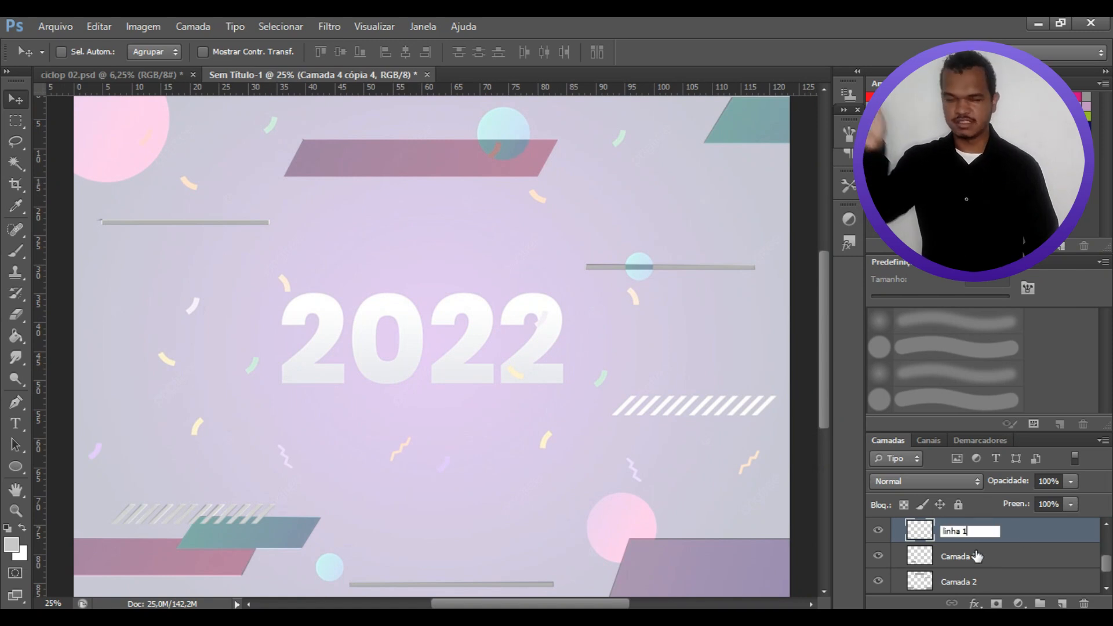
key(Return)
Step: Duplicate the linha 1 layer and rename the copy to linha 2
right_click(981, 536)
click(835, 106)
key(Return)
double_click(975, 531)
text(linha 2)
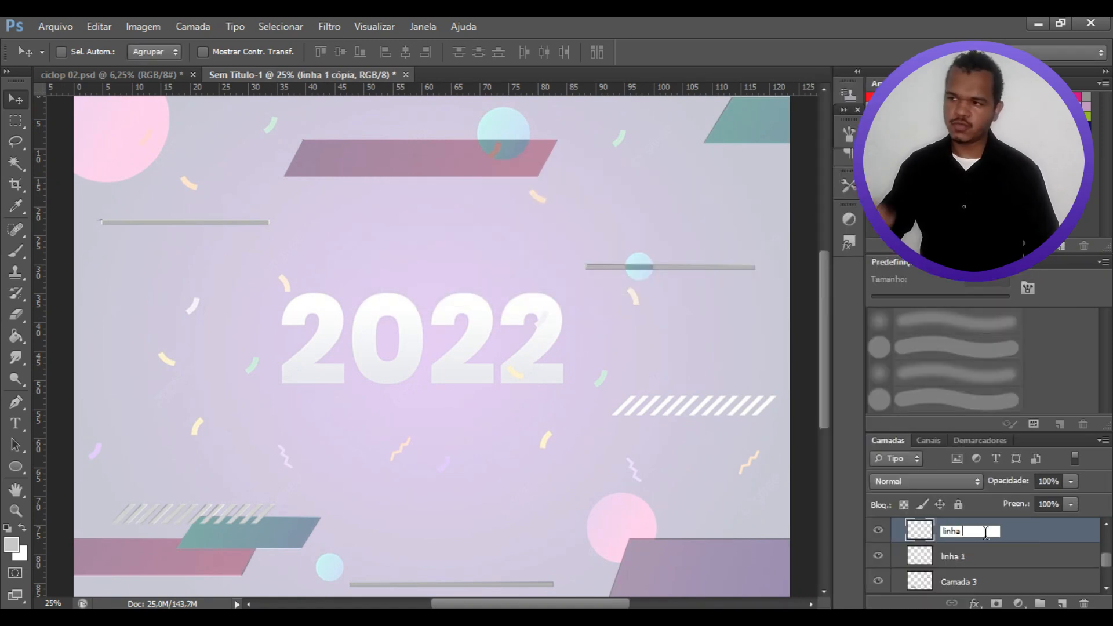
key(Return)
Step: Move the linha 2 stripes onto the striped band at the artwork's right side, and add a new layer above linha 2
drag(230, 515, 729, 402)
key(ctrl+plus)
key(ctrl+plus)
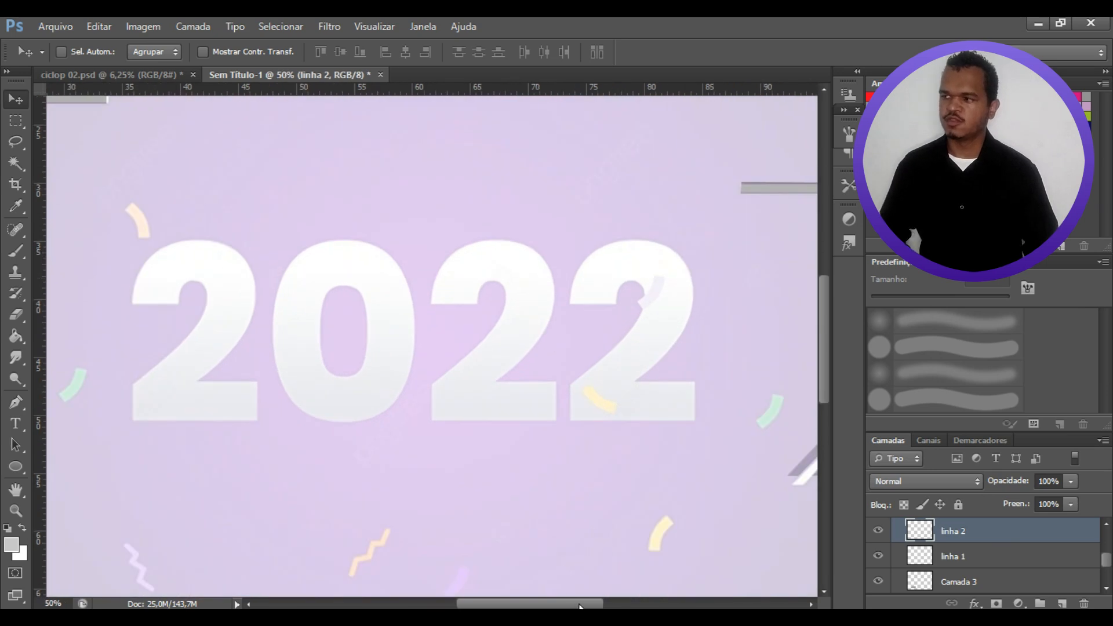
drag(582, 604, 674, 604)
key(ctrl+plus)
drag(677, 498, 652, 512)
scroll(1080, 576, up, 2)
click(1063, 604)
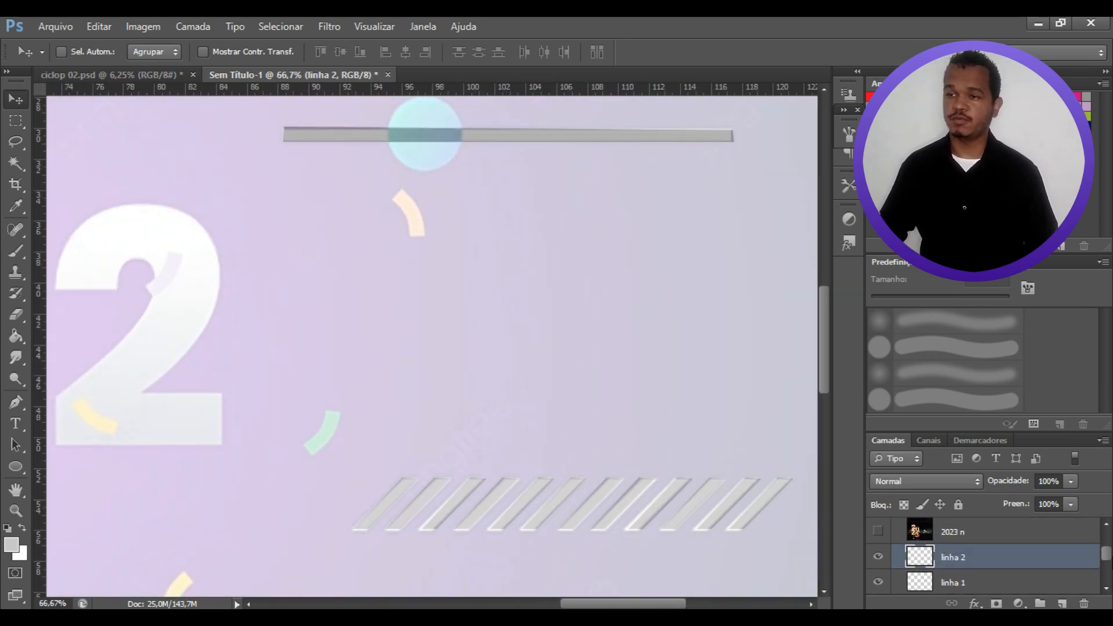
Step: Show the 2023 n layer and set the reference background image layer's opacity to 100%
scroll(986, 569, up, 3)
click(879, 578)
click(1000, 553)
click(1071, 482)
drag(1030, 502, 1097, 502)
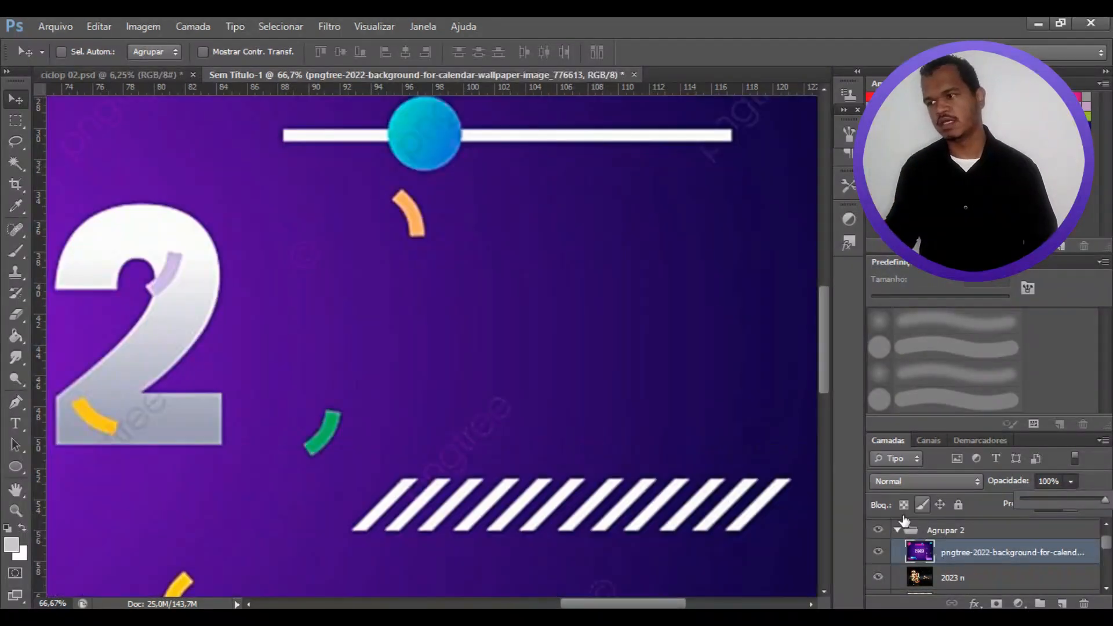
click(813, 488)
Step: On layer Camada 4, draw a circle about 239 px wide with the Ellipse tool over the turquoise circle on the upper pink band
key(ctrl+minus)
key(ctrl+minus)
key(ctrl+minus)
drag(827, 407, 827, 391)
click(1044, 530)
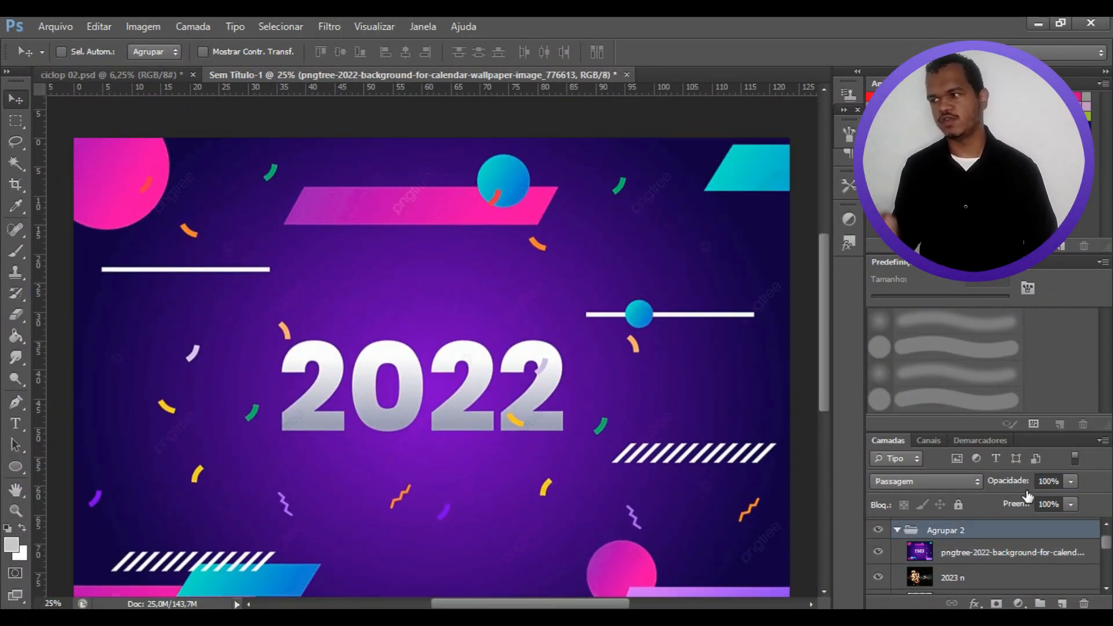
key(Escape)
scroll(987, 556, down, 2)
click(986, 556)
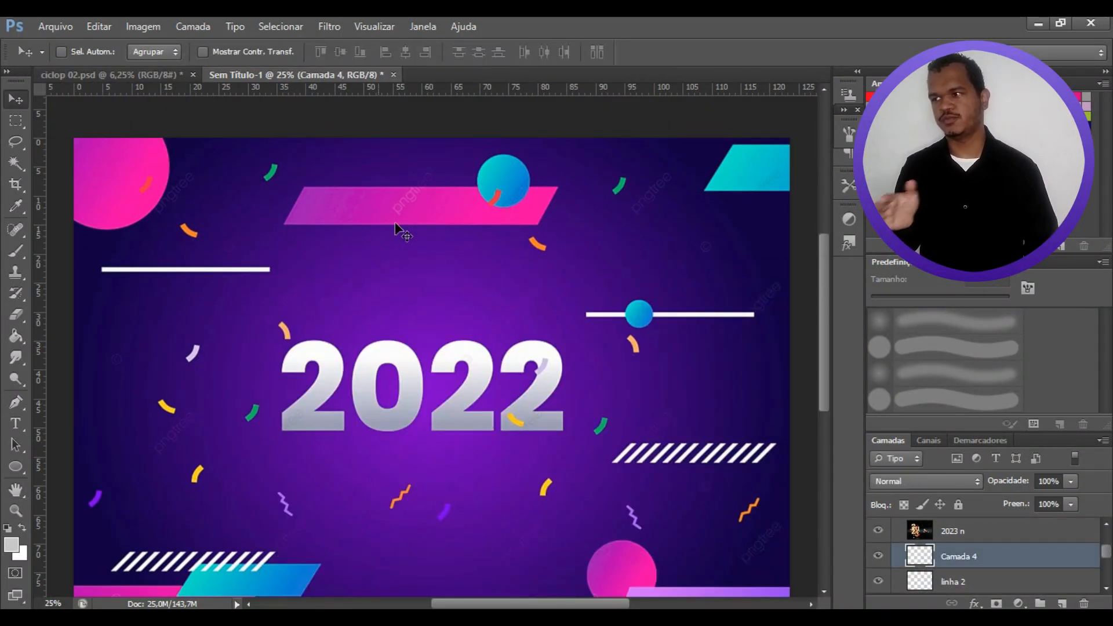
click(18, 467)
key(ctrl+plus)
scroll(557, 201, up, 3)
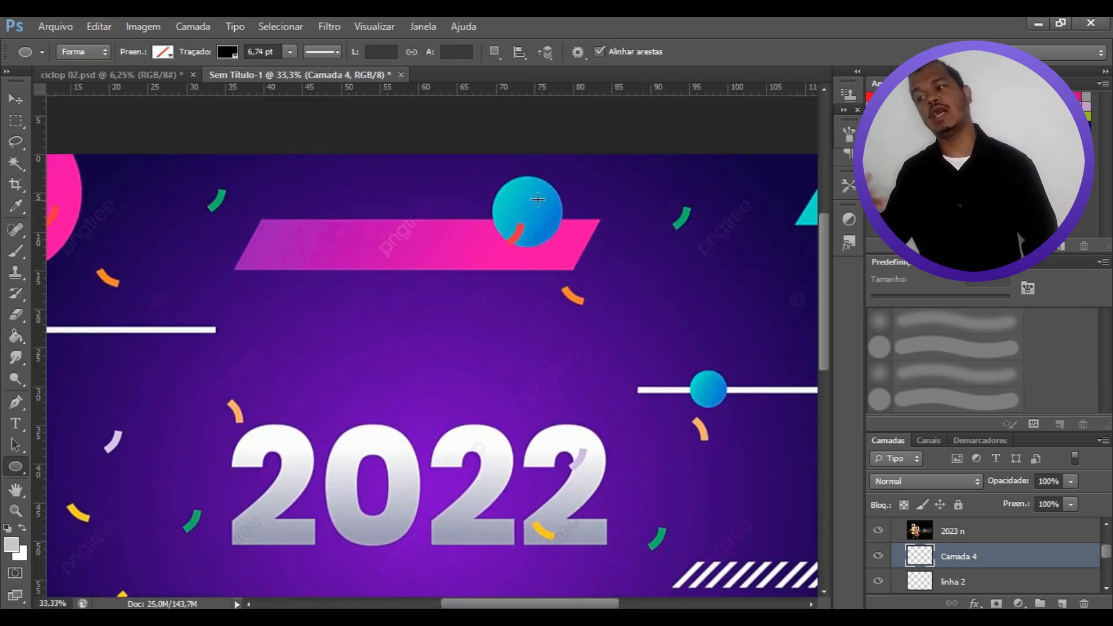
drag(503, 184, 547, 207)
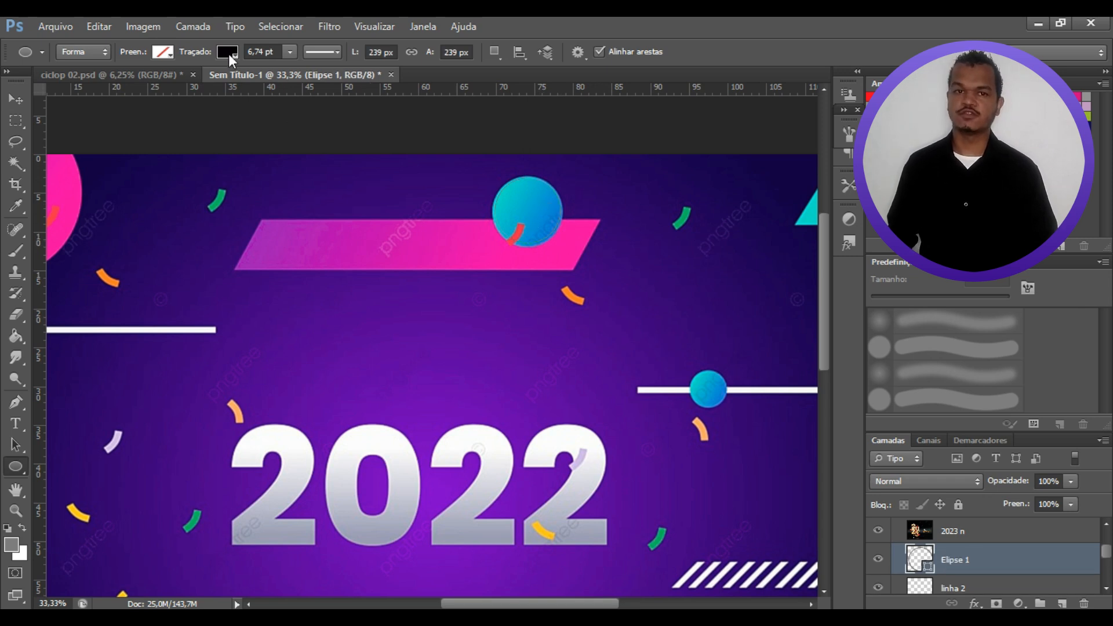
Step: Remove the circle's stroke and set its fill to solid grey
click(229, 55)
click(158, 84)
click(163, 51)
click(151, 157)
click(689, 70)
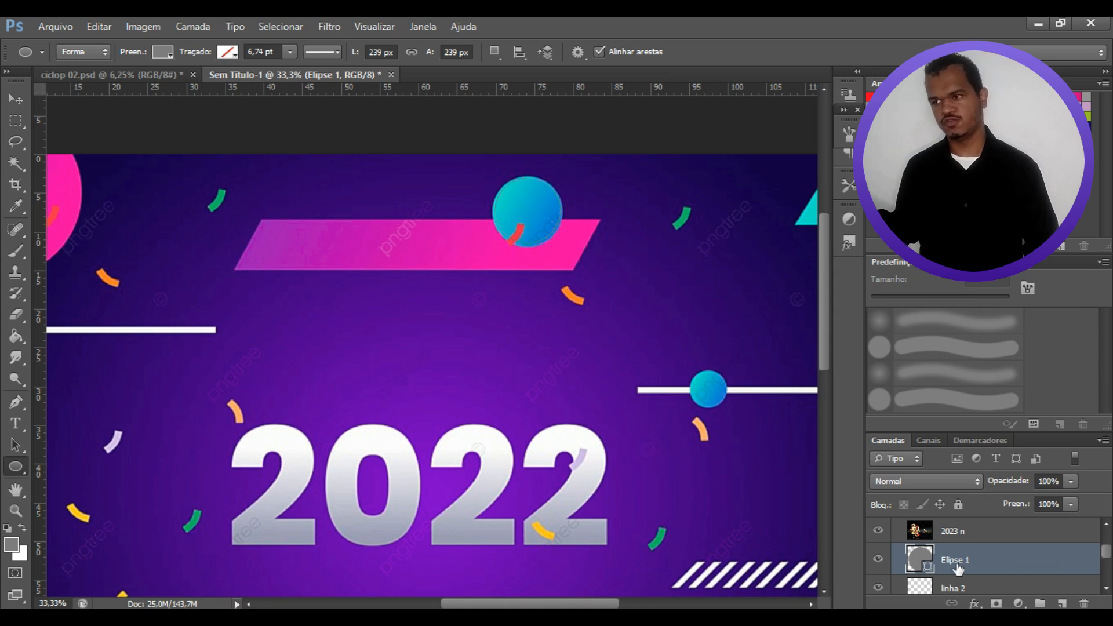
Step: Try to draw a circle over the pink circle in the upper-left corner and fit it with Free Transform
scroll(129, 333, left, 3)
click(284, 284)
click(606, 265)
key(ctrl+z)
drag(186, 143, 397, 288)
click(18, 104)
drag(270, 213, 265, 199)
key(ctrl+t)
drag(806, 129, 816, 118)
drag(178, 270, 176, 282)
drag(265, 224, 265, 220)
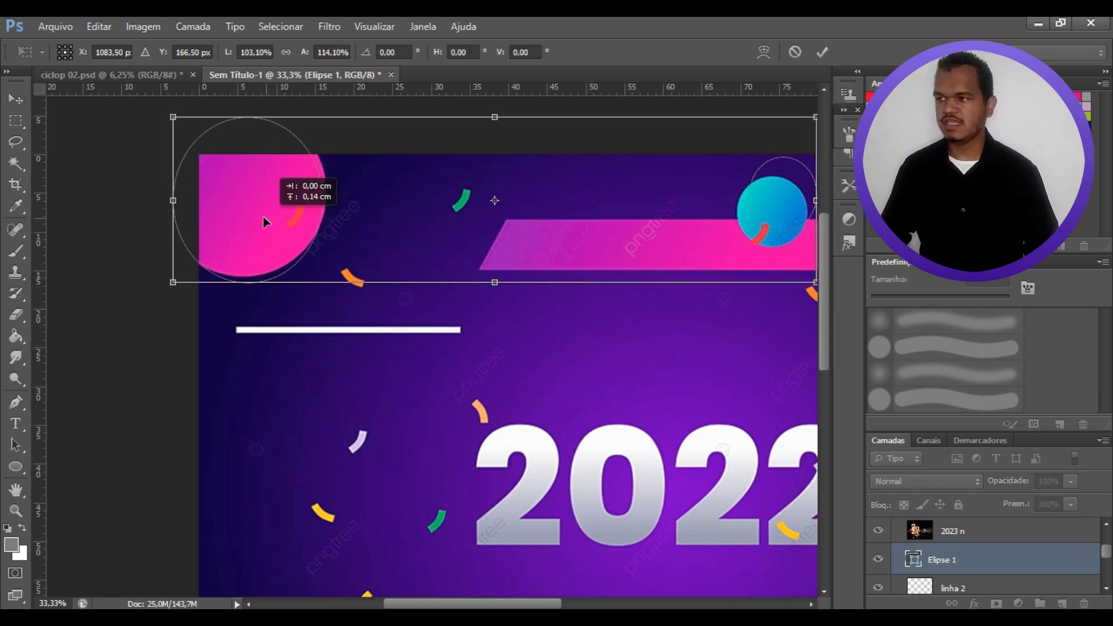
click(823, 54)
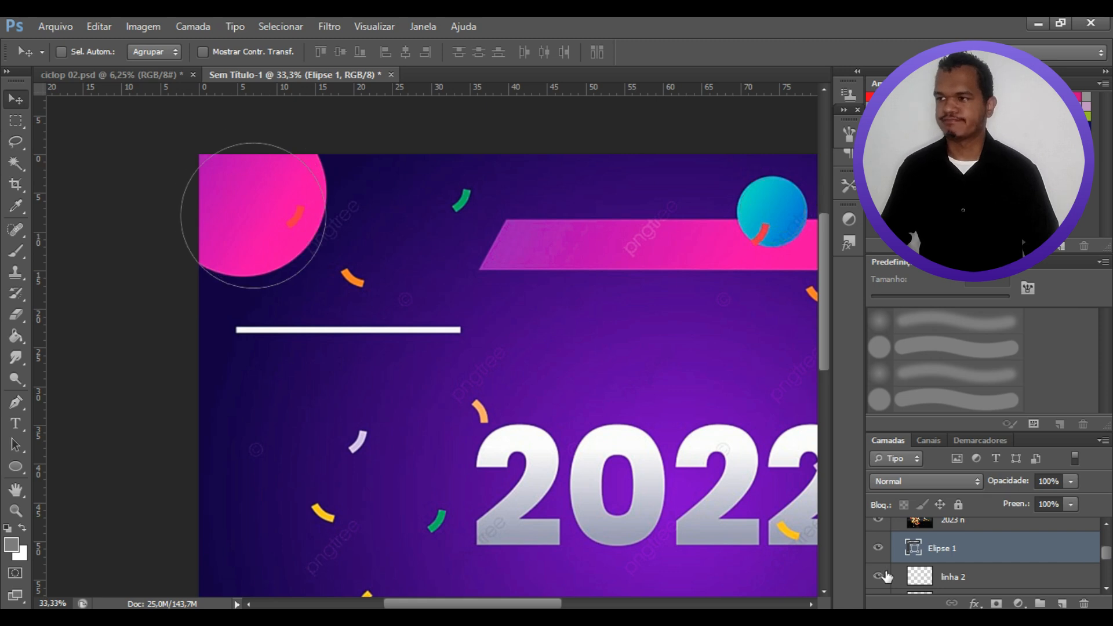
Step: Add a new layer and draw a circle about 551 px wide aligned over the pink circle in the upper-left corner
click(1062, 604)
click(16, 467)
drag(187, 141, 339, 293)
key(v)
drag(278, 237, 264, 224)
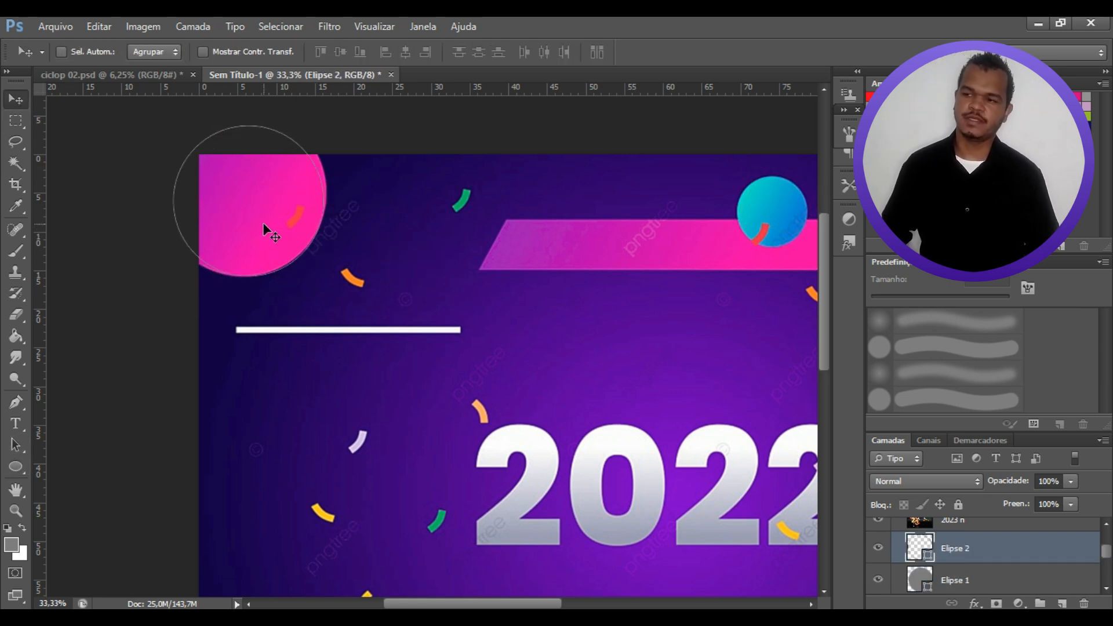
Step: Fill the circle over the pink upper-left circle with solid grey and remove its stroke
key(u)
click(162, 51)
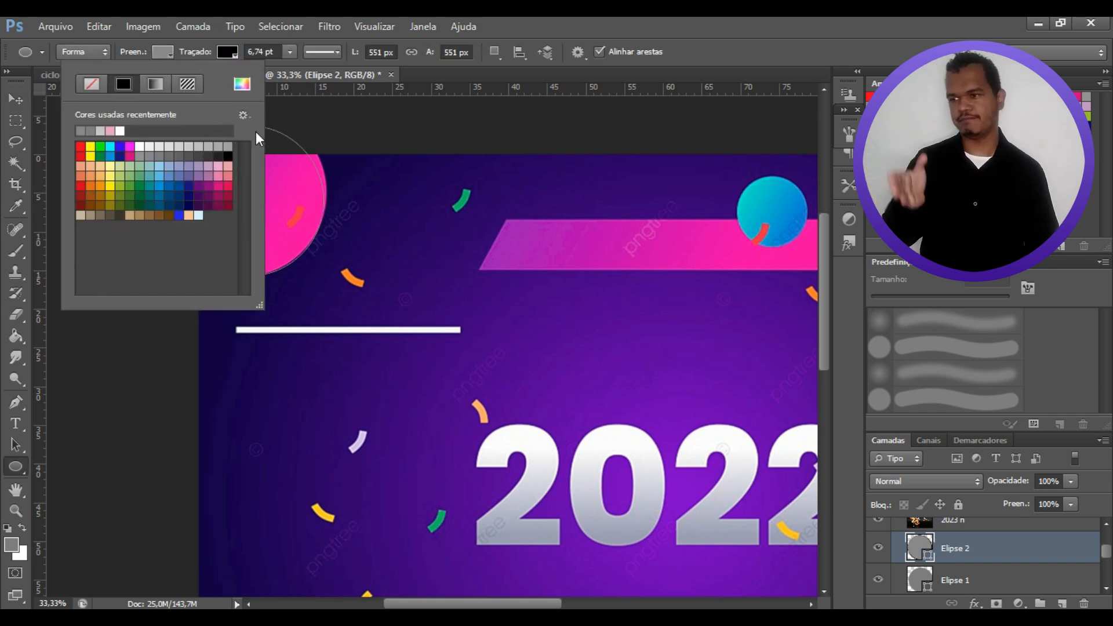
click(225, 52)
click(156, 84)
click(463, 87)
Step: On a new layer, draw a circle over the small turquoise circle near the bottom edge, with no stroke and a dark grey fill
drag(824, 329, 820, 430)
click(1062, 603)
drag(521, 464, 560, 503)
click(227, 52)
click(156, 84)
click(163, 52)
click(173, 155)
Step: On a new layer, draw a circle about 349 px wide over the lower-right pink circle, with no stroke and a light grey fill
drag(531, 604, 627, 606)
click(1062, 603)
drag(466, 385, 580, 480)
click(227, 52)
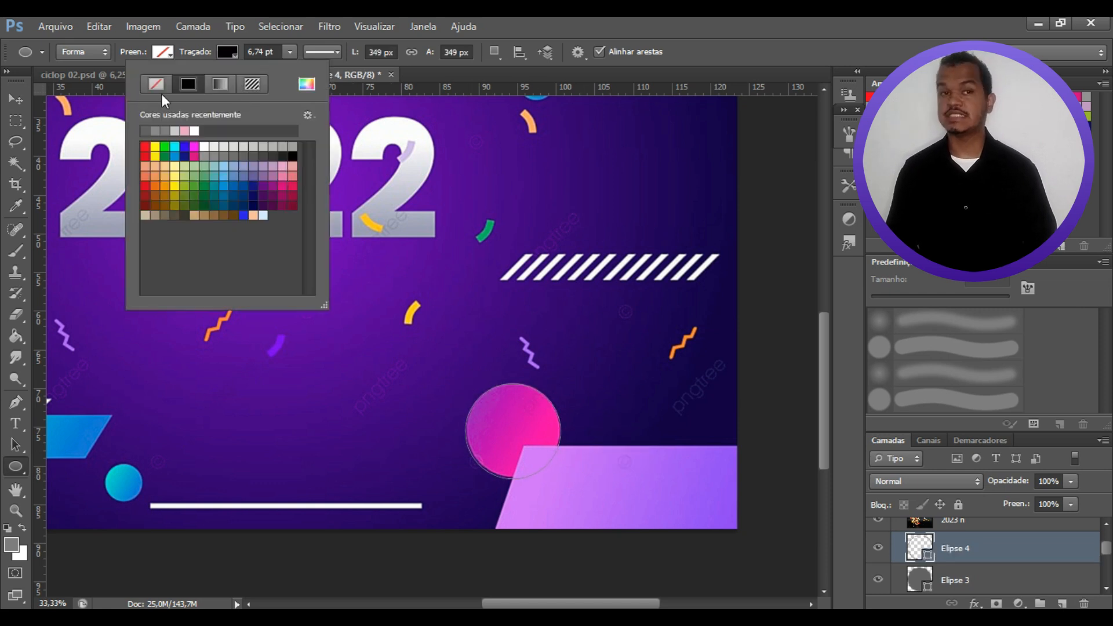
click(154, 84)
click(163, 52)
click(225, 143)
Step: Draw a circle about 132 px wide over the blue circle on the right-hand white line, with no stroke and a dark grey fill
drag(823, 439, 834, 344)
drag(519, 323, 549, 362)
key(ctrl+z)
drag(517, 323, 554, 358)
click(227, 54)
click(155, 84)
click(165, 53)
click(181, 155)
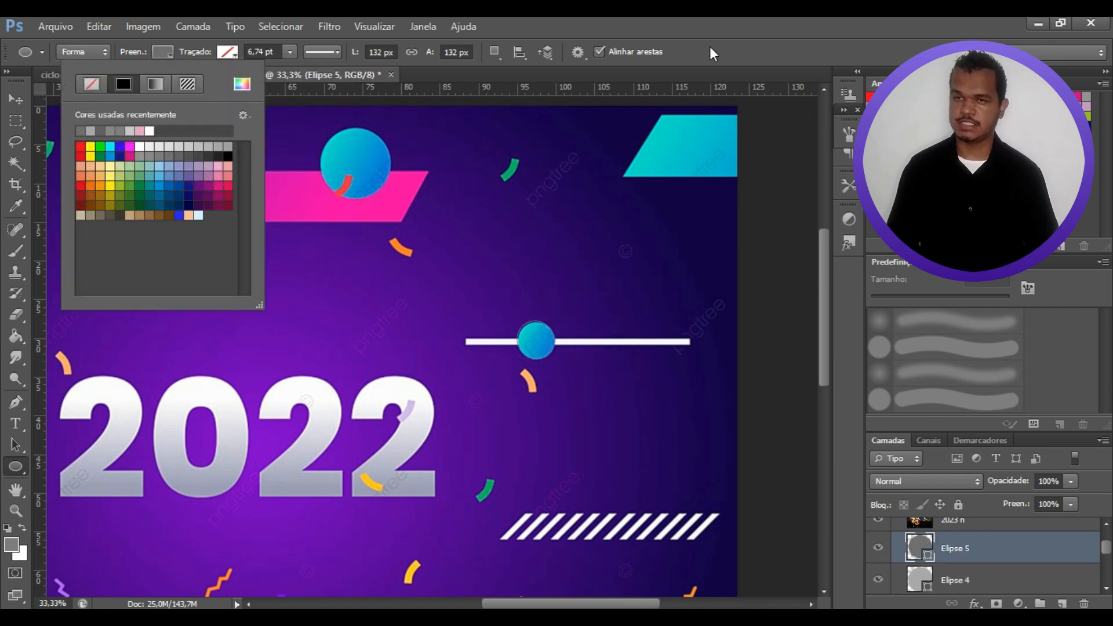
click(713, 53)
Step: Hide the pngtree 2022 background layer and the 2023 n reference layer to reveal the grey shapes
drag(826, 376, 832, 413)
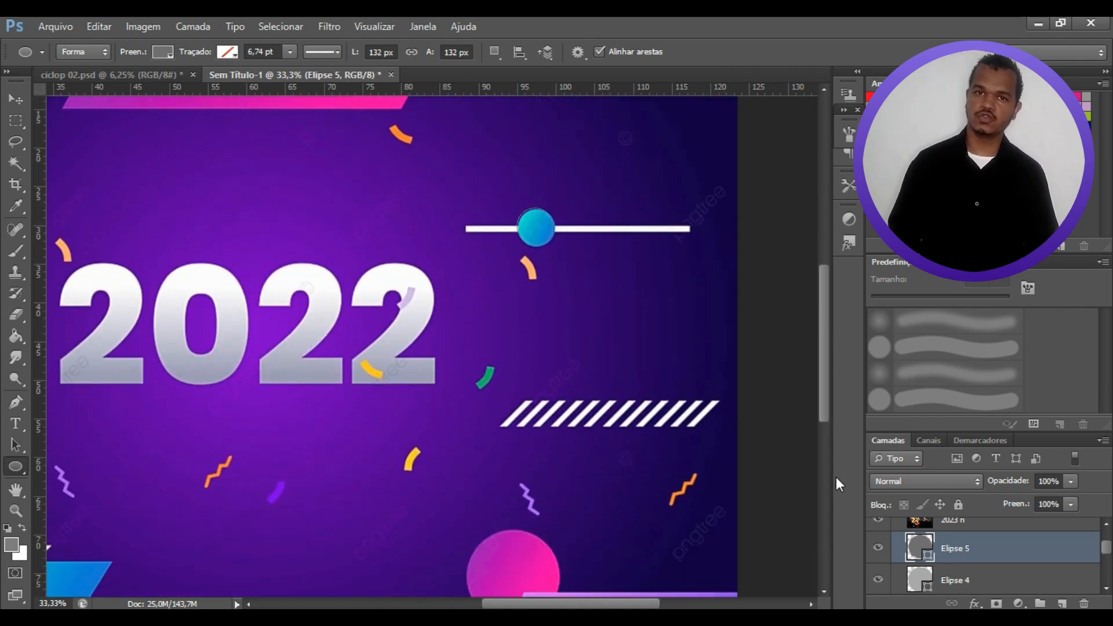
key(ctrl+minus)
click(879, 572)
drag(1107, 546, 1107, 545)
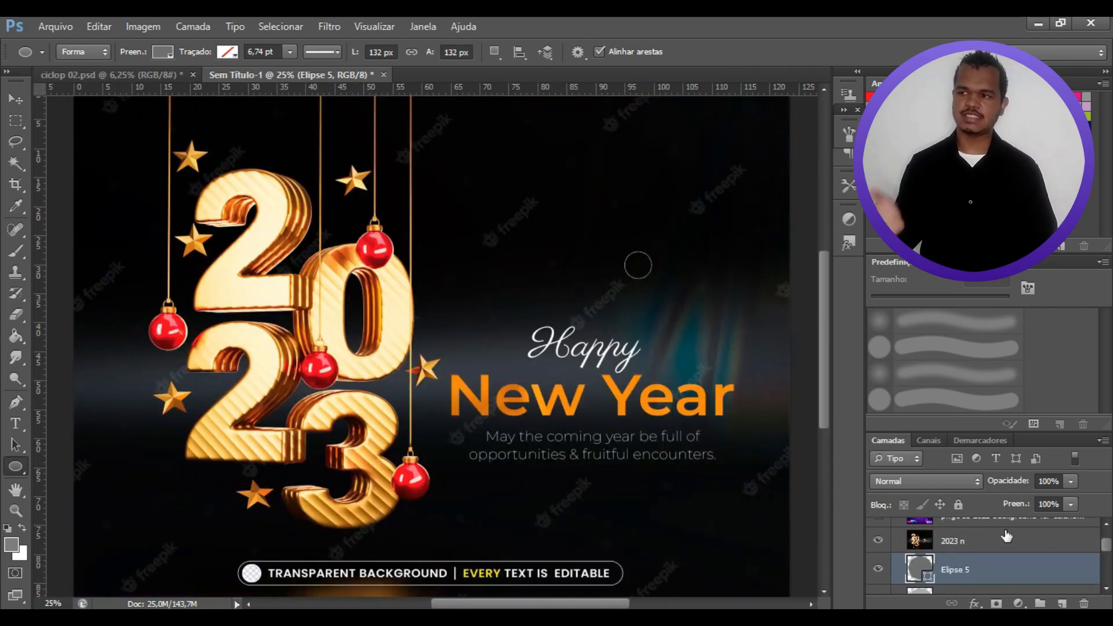
click(879, 541)
Step: Darken the small lower-left parallelogram on layer Camada 3 by lowering its lightness with Hue/Saturation
scroll(1075, 577, down, 6)
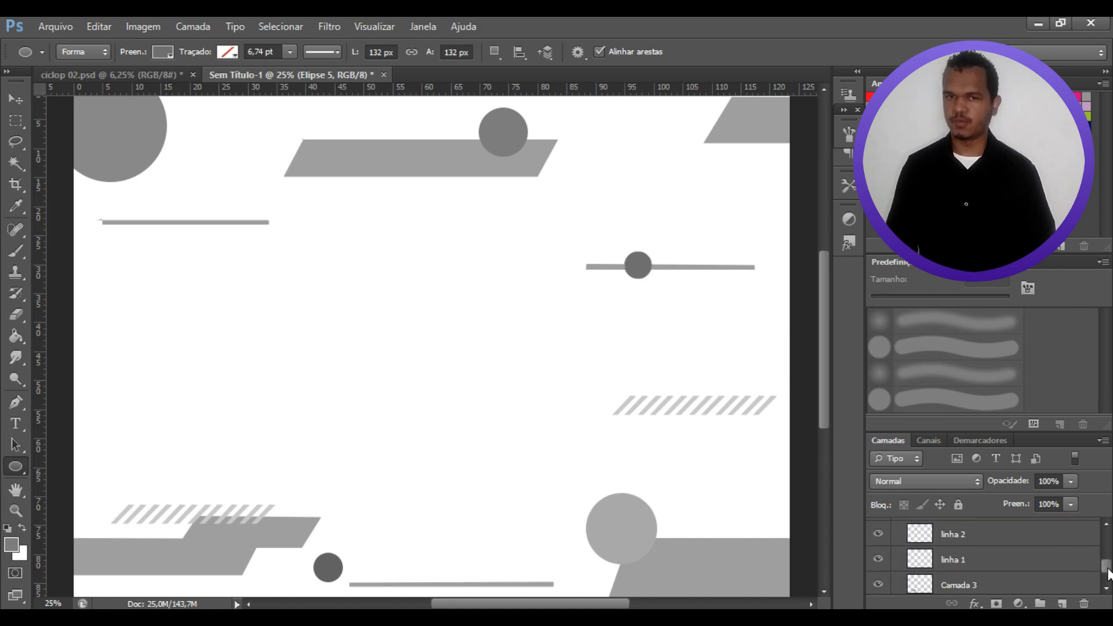
click(974, 541)
click(879, 539)
click(878, 539)
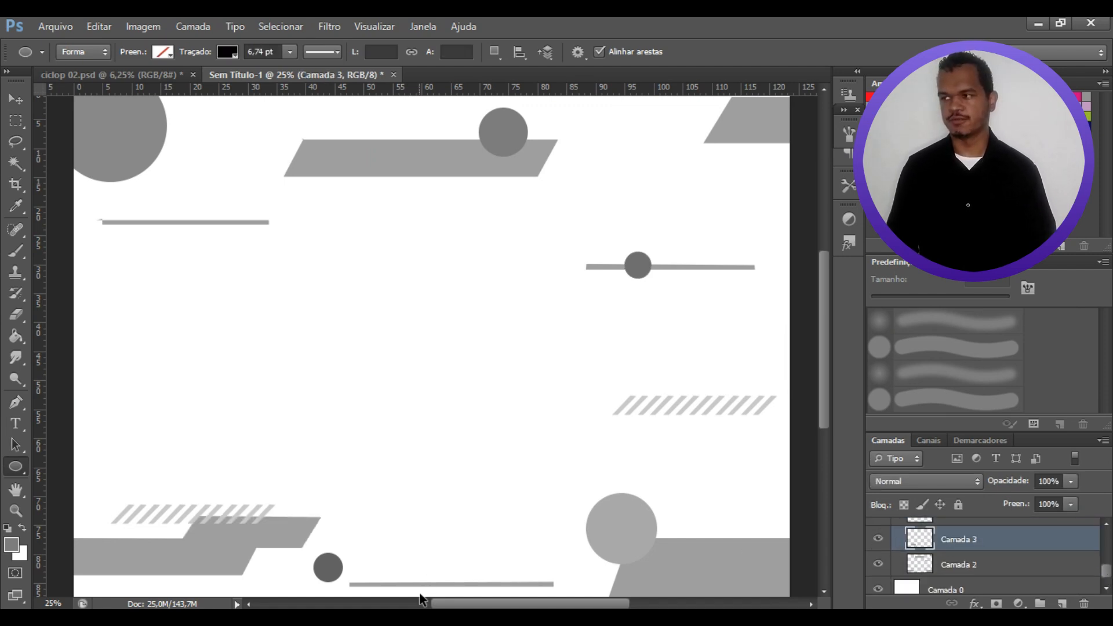
key(ctrl+u)
drag(859, 273, 838, 274)
key(Return)
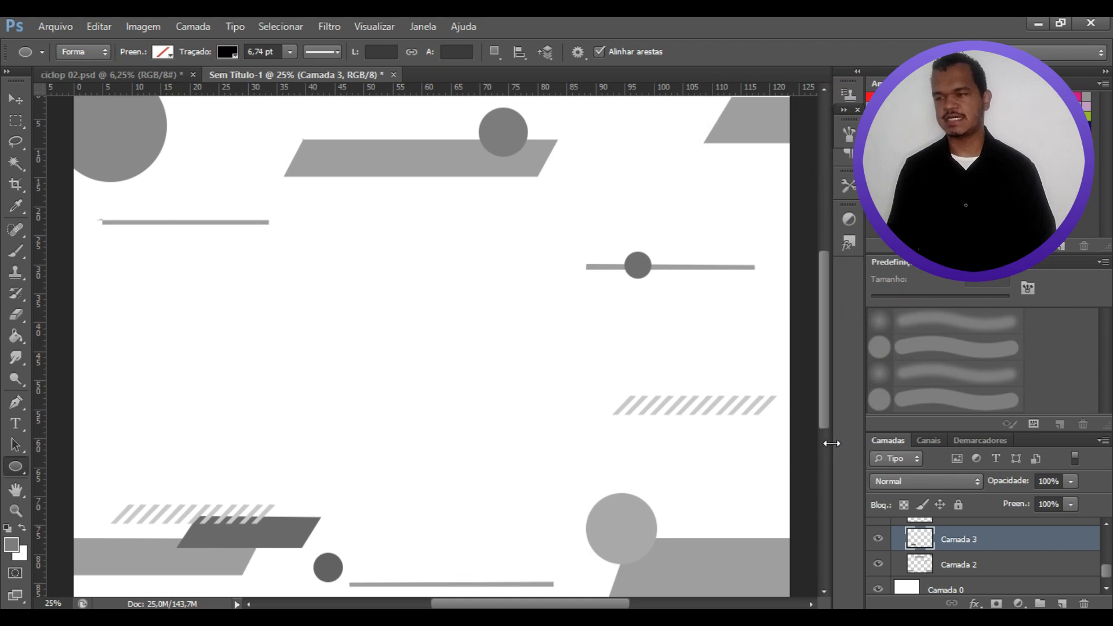
Step: Identify the lower shape layers by toggling their visibility and move Elipse 4 down the layer stack to just above Camada 2
mouse_move(1106, 570)
mouse_down()
mouse_move(1106, 548)
mouse_move(1107, 561)
mouse_up()
click(878, 530)
click(879, 530)
click(879, 562)
click(879, 562)
click(986, 563)
mouse_move(1046, 540)
mouse_down()
mouse_move(1058, 599)
mouse_move(1052, 584)
mouse_move(1106, 571)
mouse_move(1028, 558)
mouse_move(1021, 568)
mouse_move(1047, 562)
mouse_up()
click(1107, 589)
click(1017, 535)
click(1026, 555)
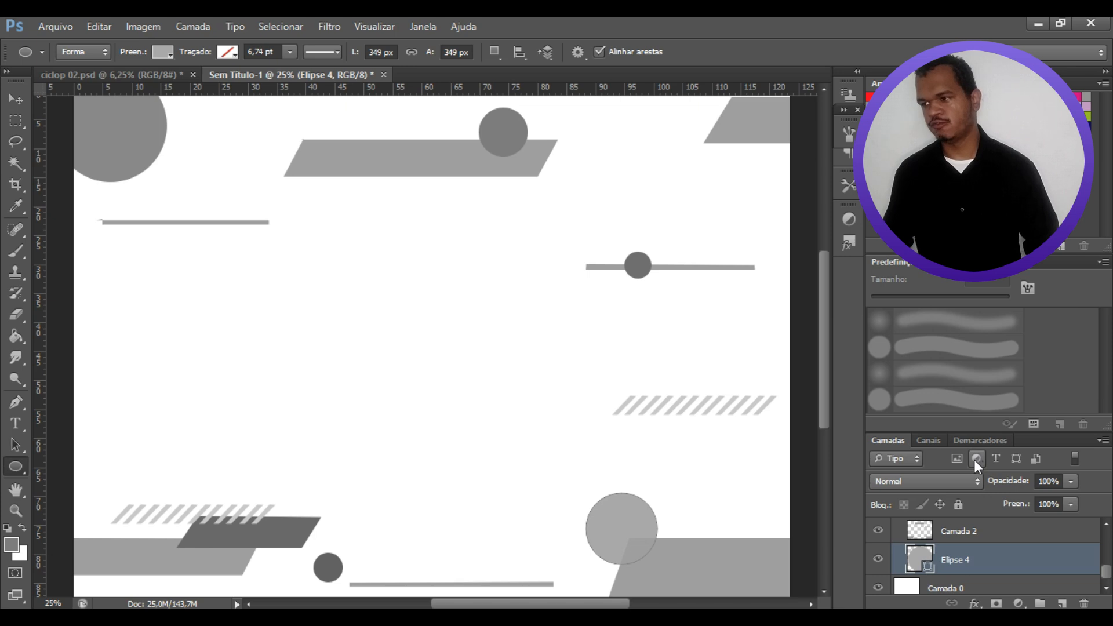
key(ctrl+])
scroll(824, 393, up, 4)
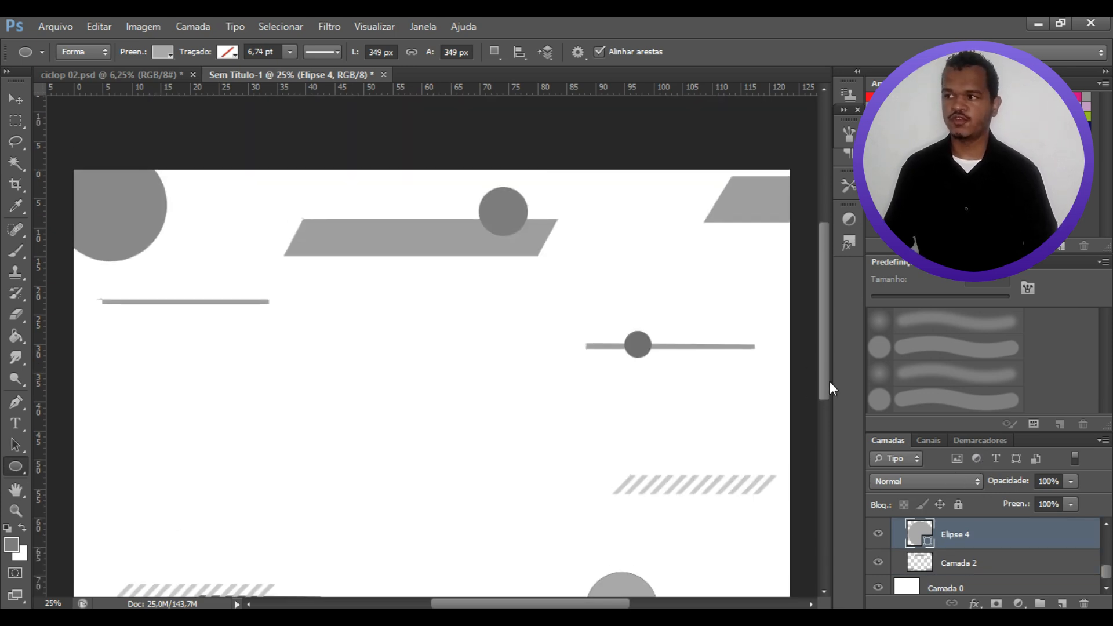
scroll(828, 390, down, 5)
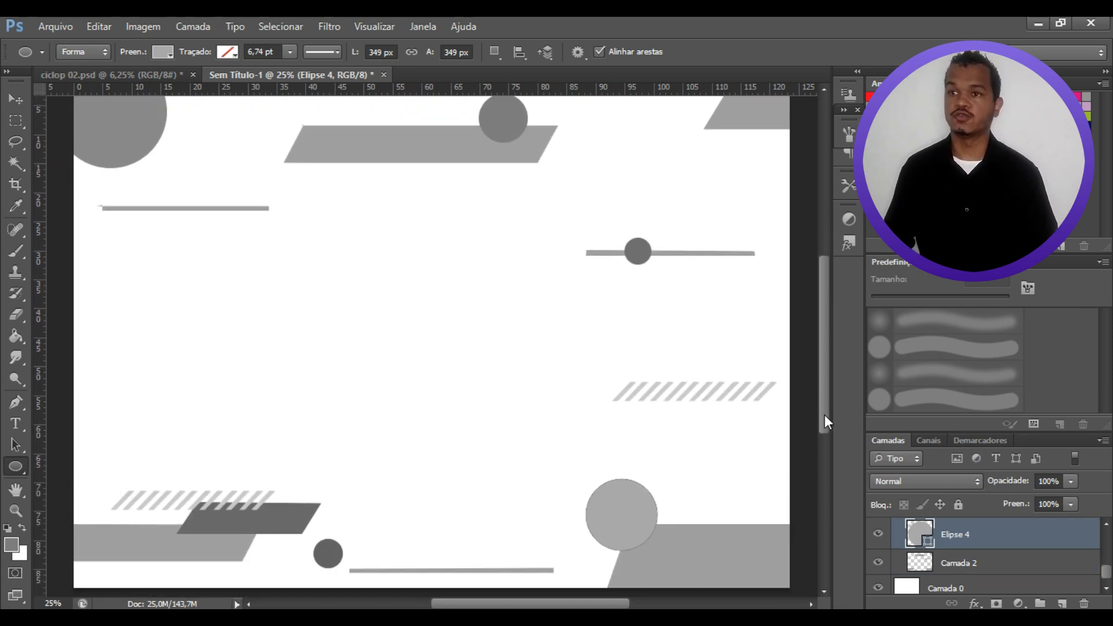
scroll(829, 411, up, 2)
scroll(831, 409, down, 1)
Step: Show the 2023 n reference image again and add a new empty layer directly below it
drag(1107, 571, 1107, 545)
click(1037, 559)
click(1062, 604)
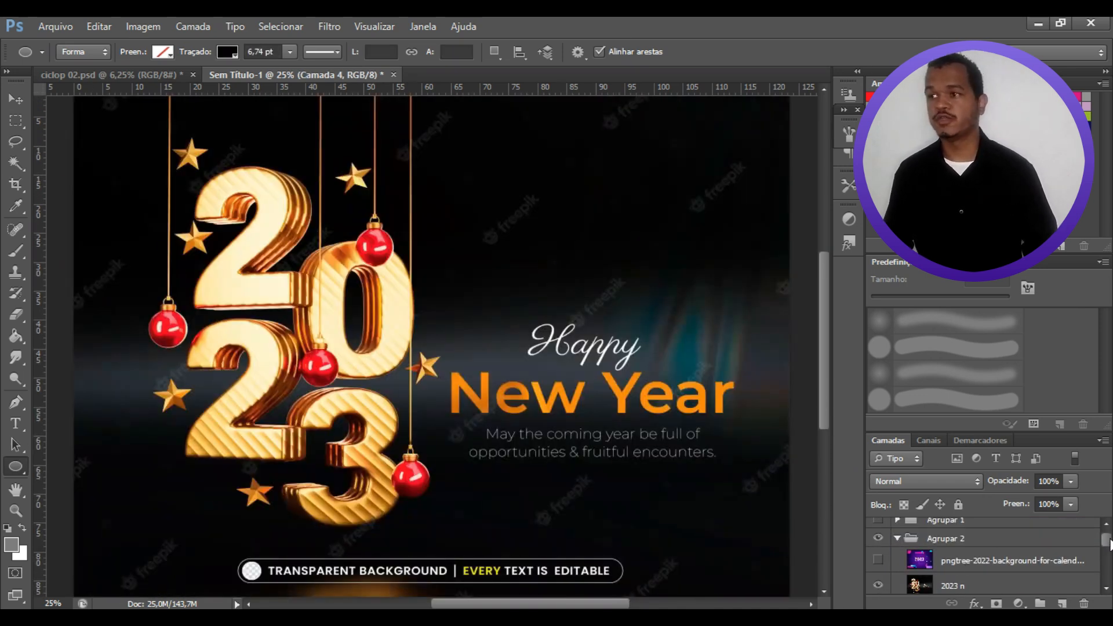
drag(1110, 545, 1109, 548)
Step: Start a Pen tool path on the front face of the upper golden 2, tracing from the hook's tip around its inner curve
click(15, 401)
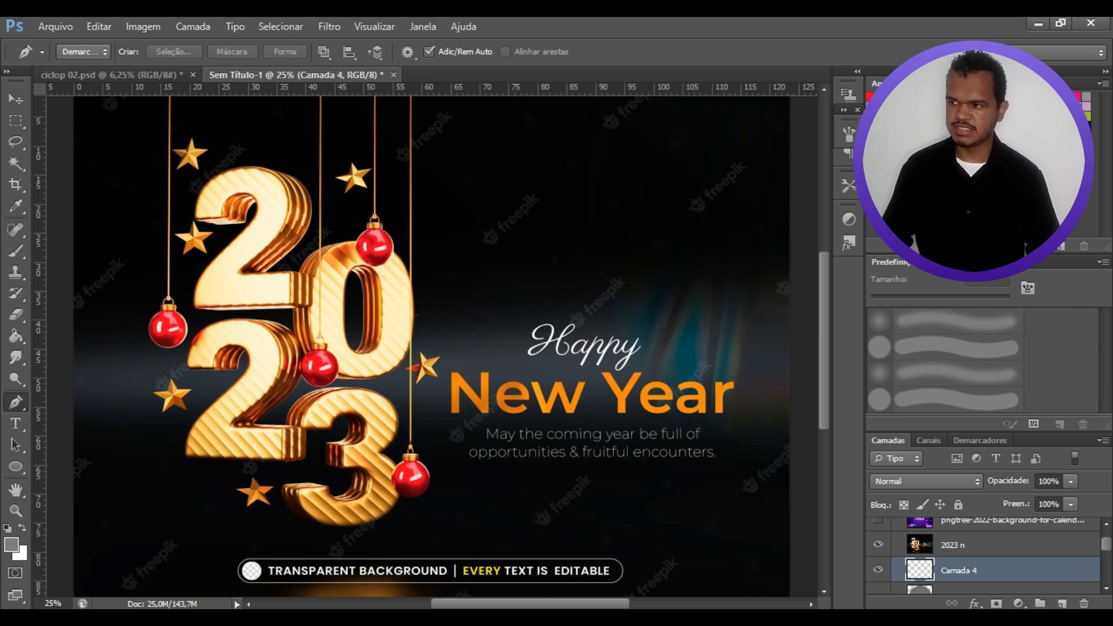
key(ctrl+plus)
key(ctrl+plus)
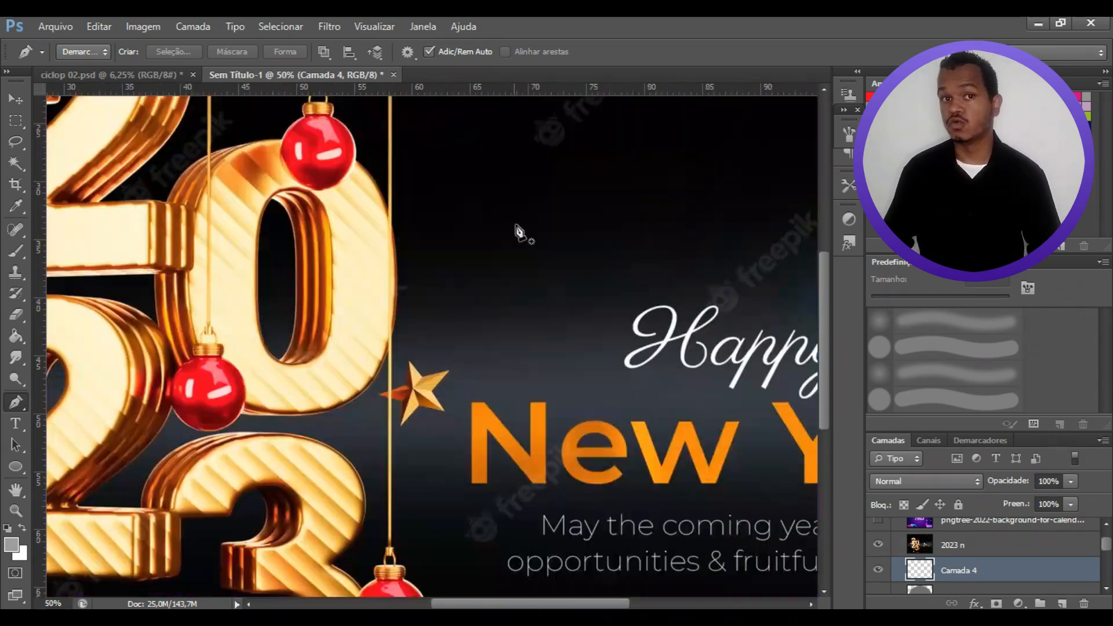
drag(533, 603, 468, 604)
drag(825, 345, 825, 301)
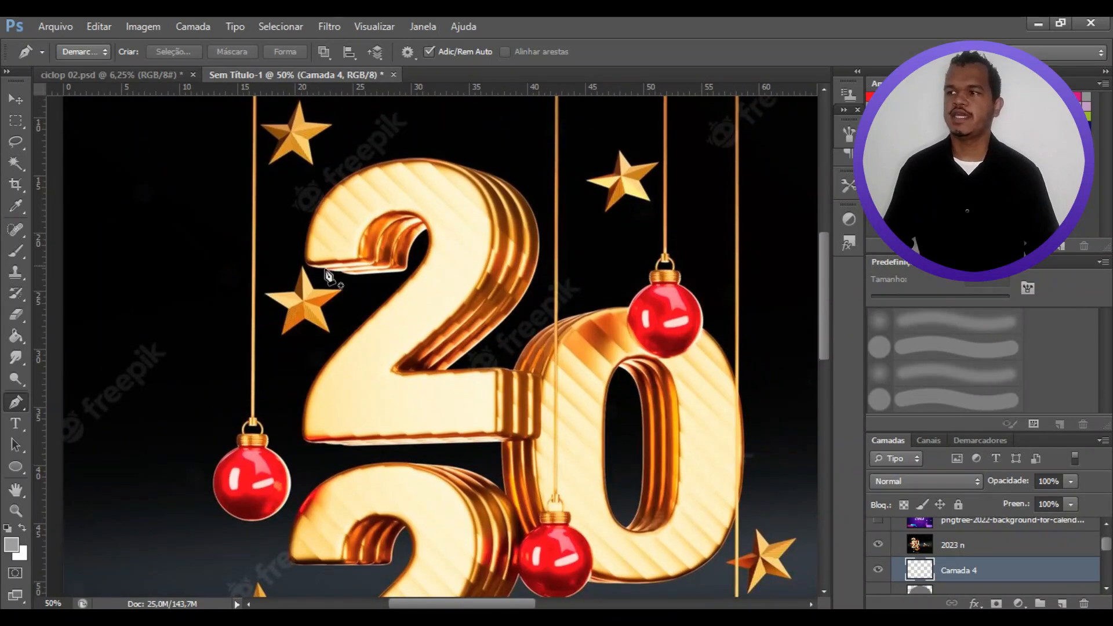
click(307, 264)
click(356, 260)
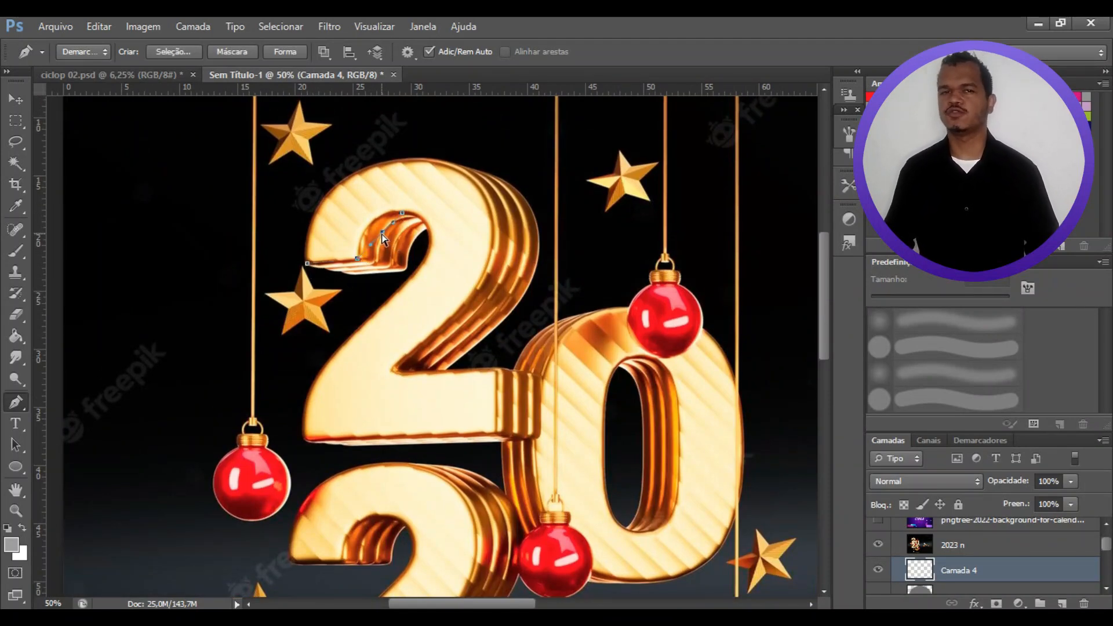
key(ctrl+plus)
drag(824, 311, 828, 285)
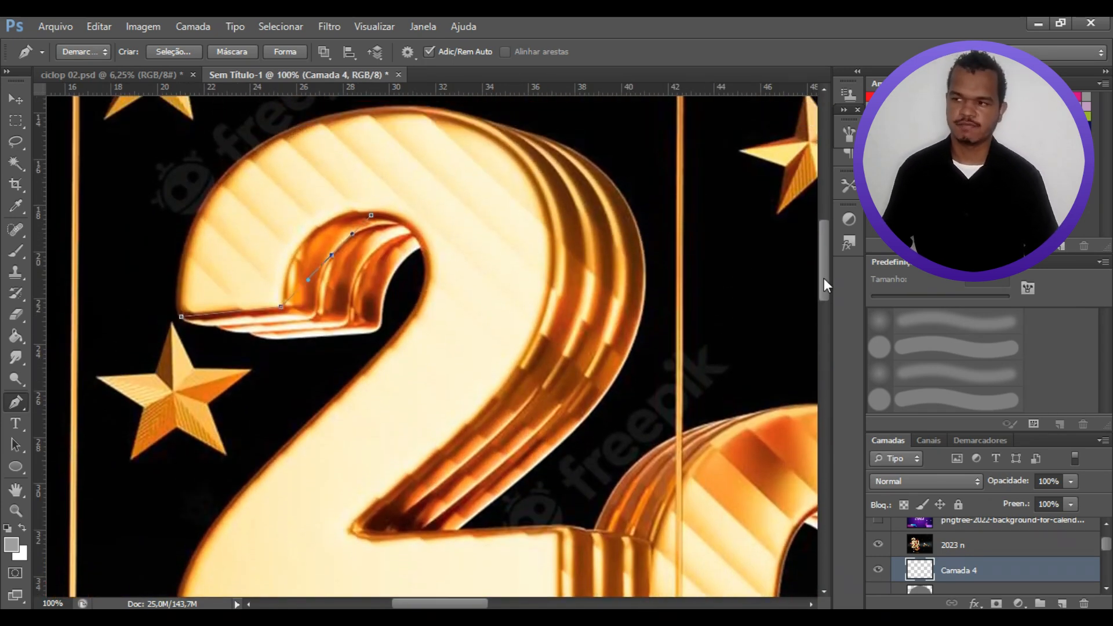
click(339, 223)
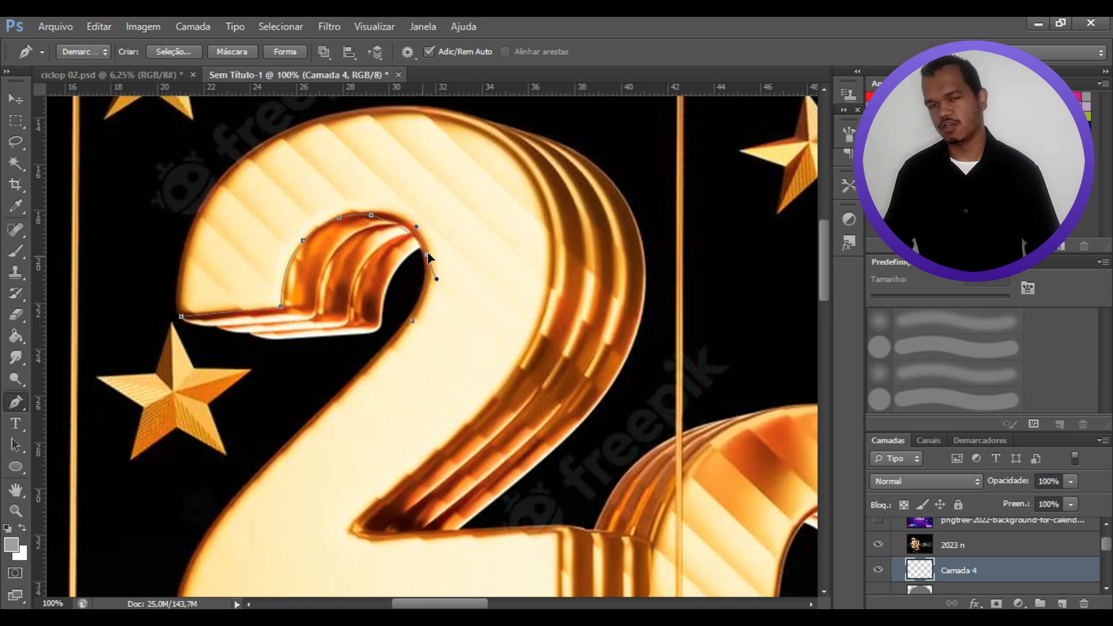
Step: Continue the path down the 2's diagonal to the lower-left corner and along the base to its lower-right corner
scroll(410, 324, down, 5)
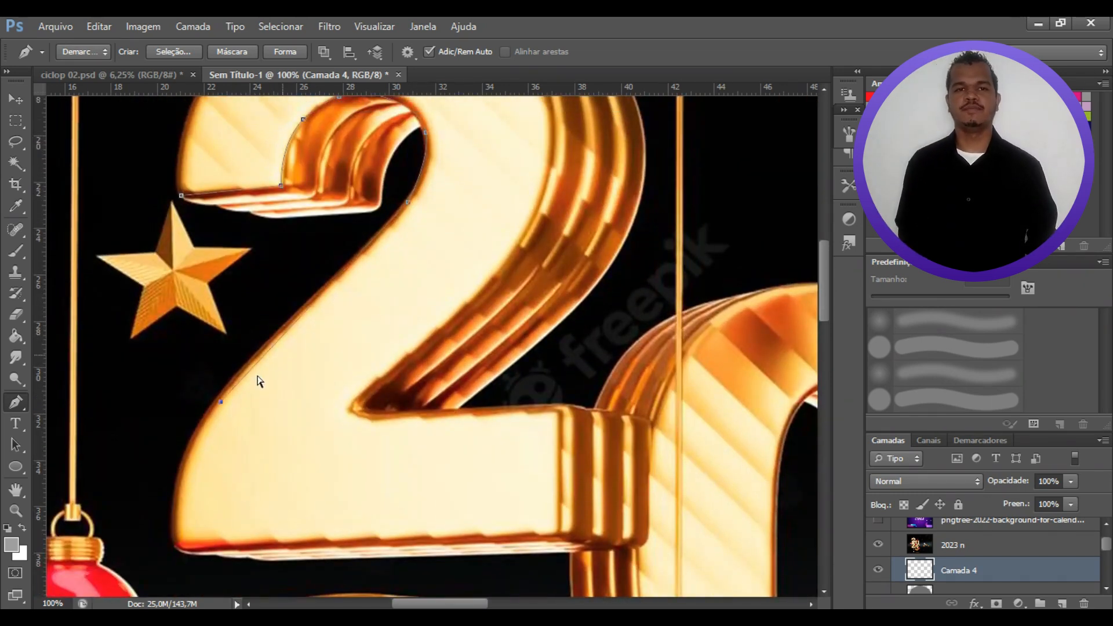
drag(207, 473, 177, 480)
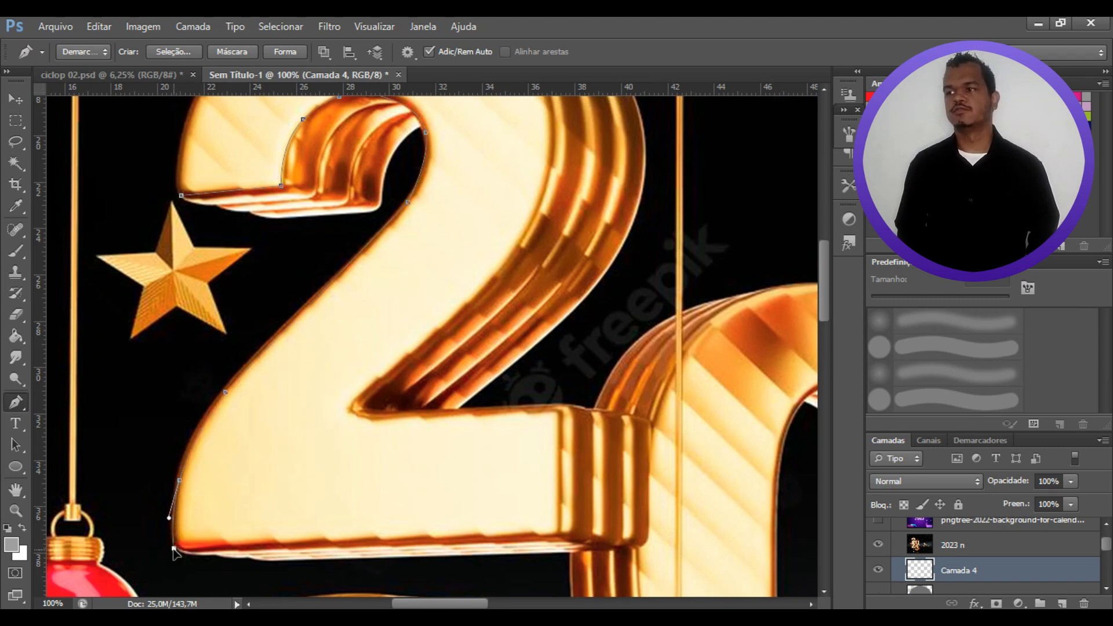
click(574, 534)
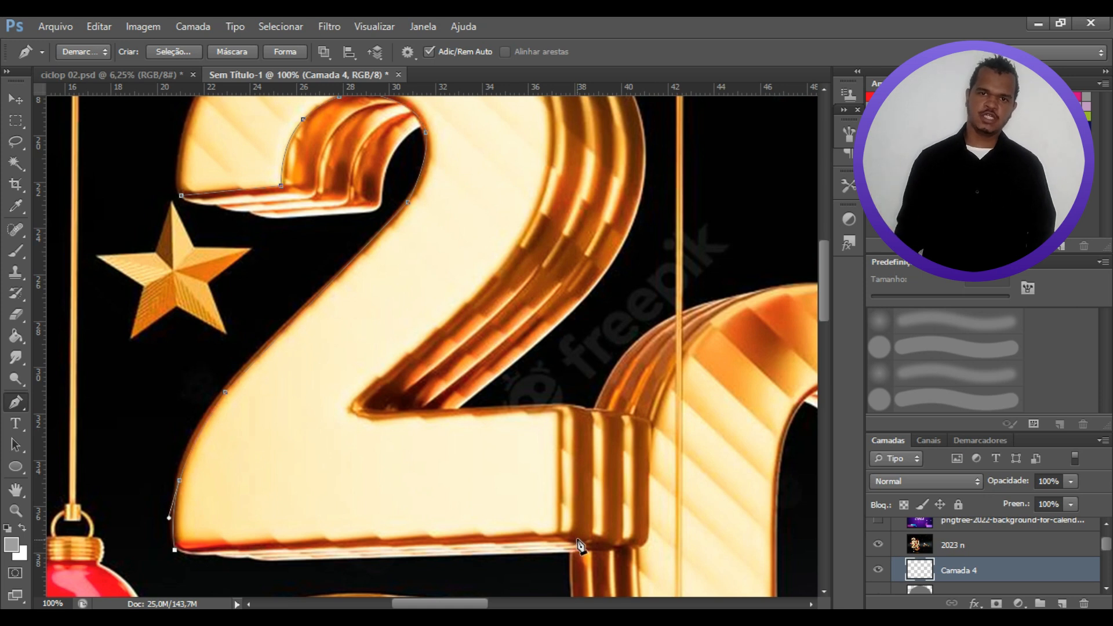
drag(576, 537, 571, 537)
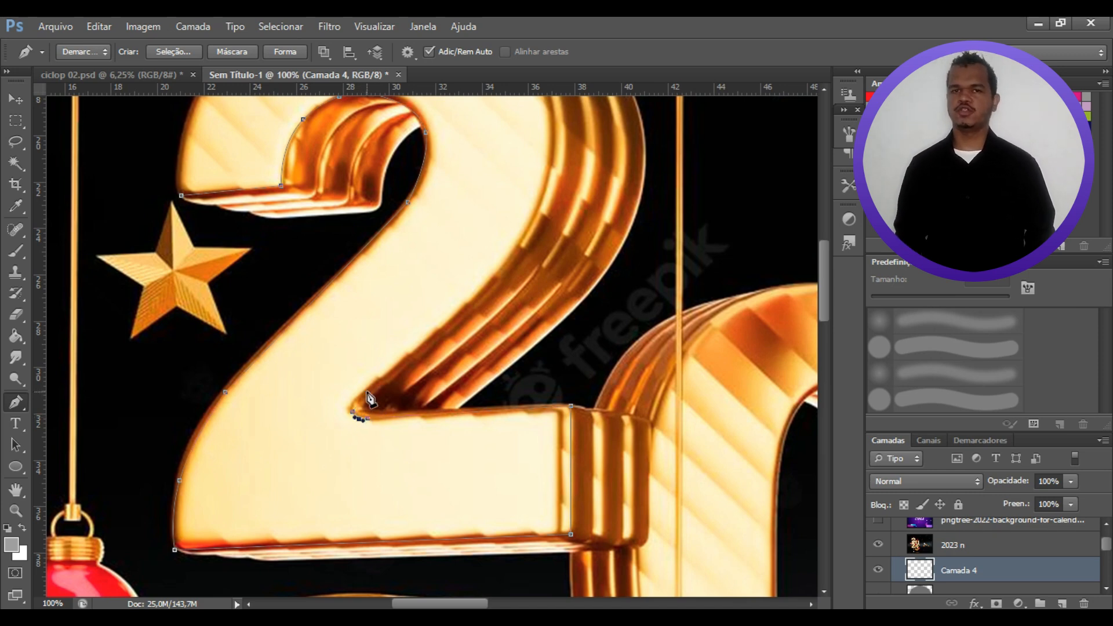
Step: Continue the path from the 2's inner corner up the right-hand curve of its front face, bending segments to the edge
scroll(824, 314, up, 3)
click(541, 303)
drag(477, 375, 492, 384)
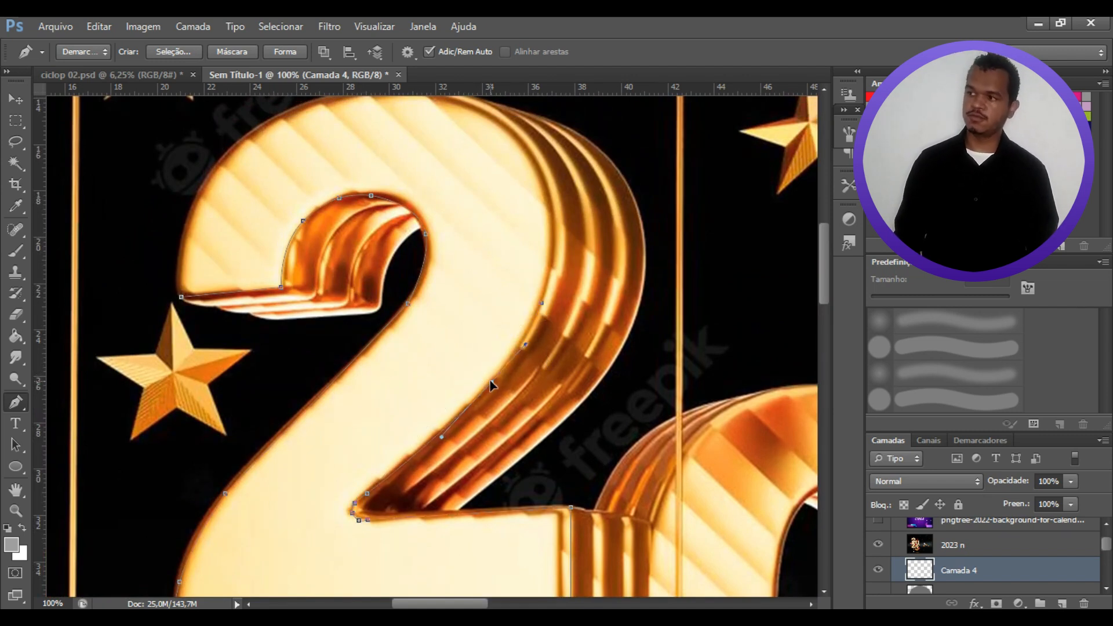
scroll(780, 301, up, 2)
click(533, 239)
drag(539, 315, 562, 306)
Step: Trace the top arch of the 2, close the path at the hook's tip and curve the final segment to the outline
scroll(563, 247, up, 2)
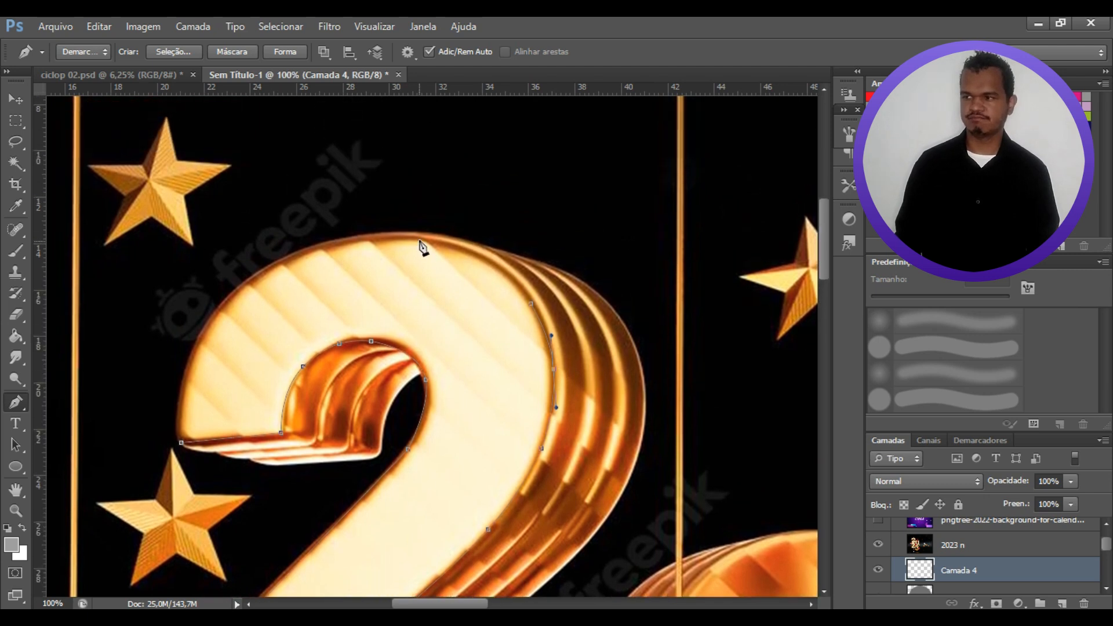
click(215, 316)
click(292, 254)
click(181, 444)
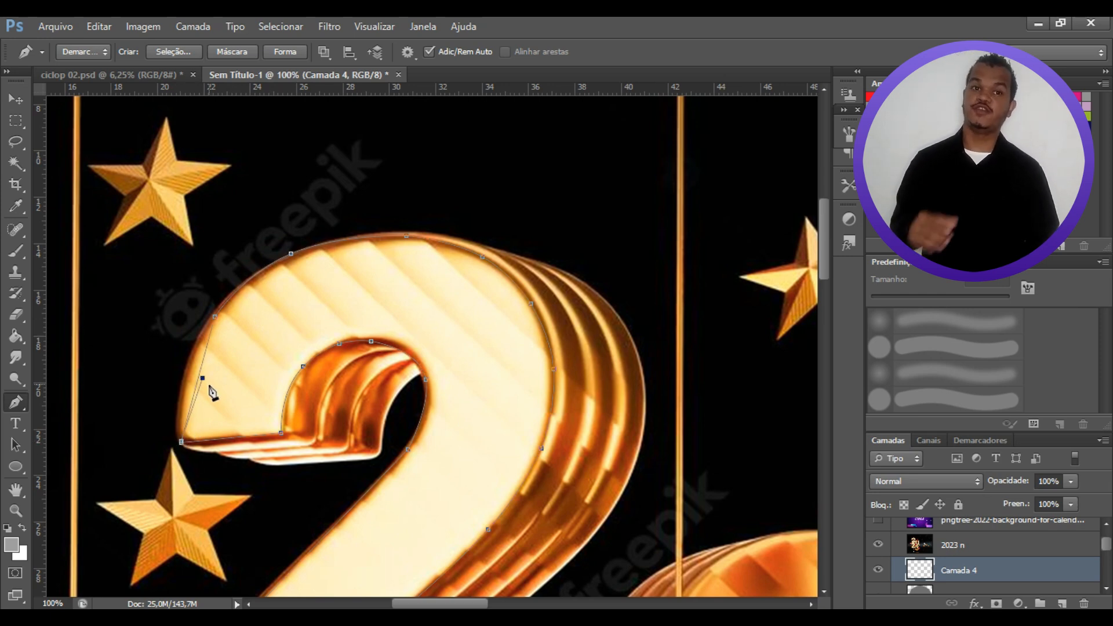
drag(200, 380, 184, 380)
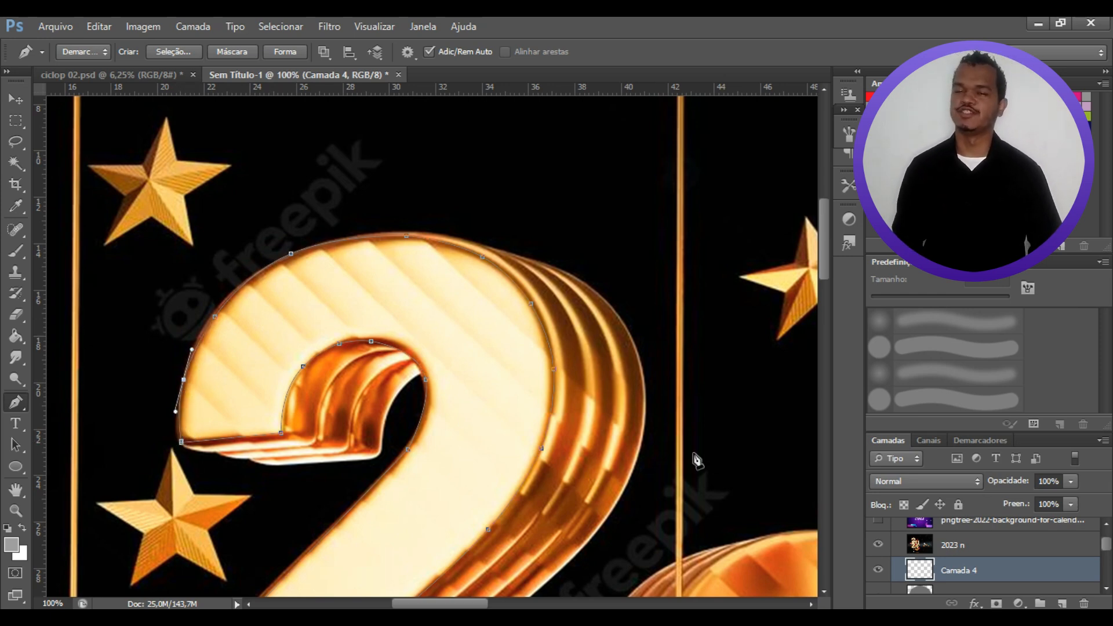
Step: Fill the traced path of the 2 with grey on layer Camada 4
drag(824, 257, 826, 285)
right_click(481, 328)
click(586, 373)
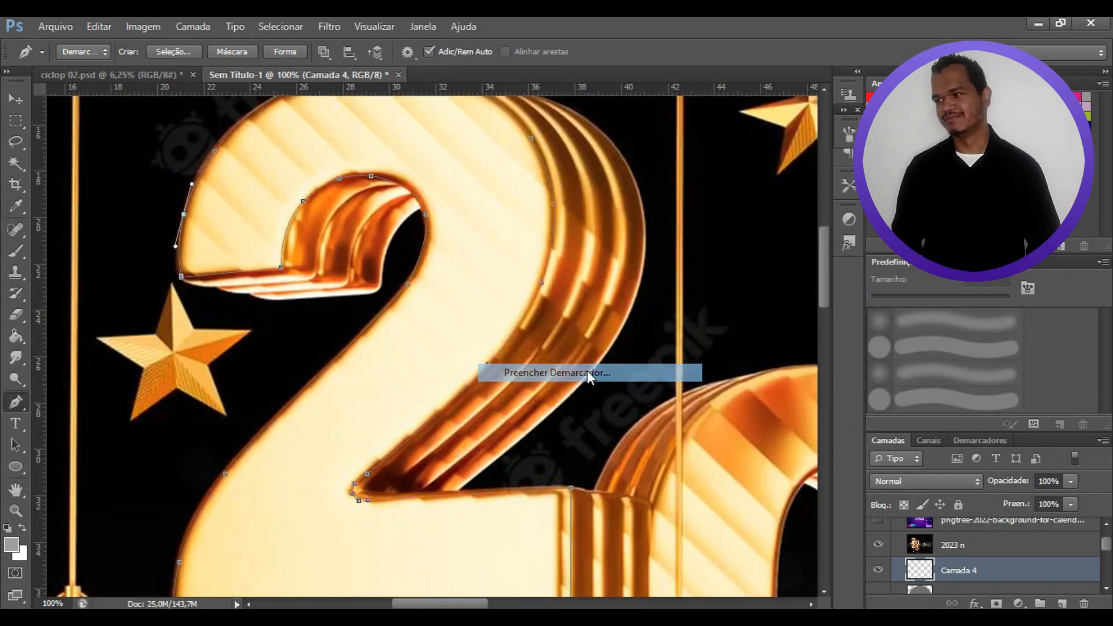
key(Escape)
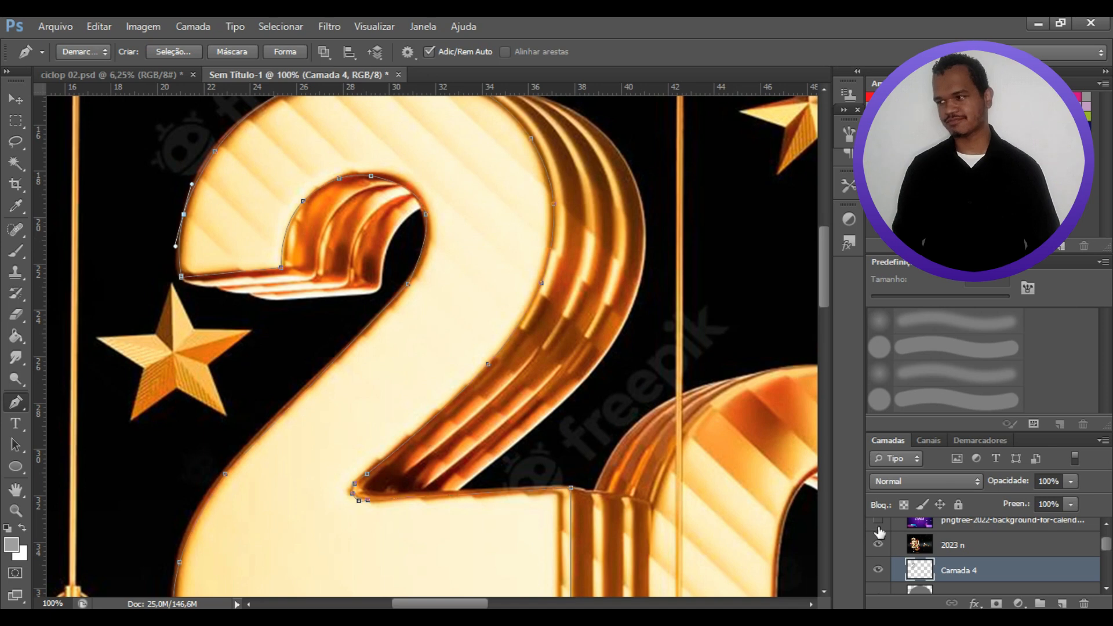
Step: Toggle the 2023 n reference layer to check the filled 2, leaving the reference hidden
click(878, 546)
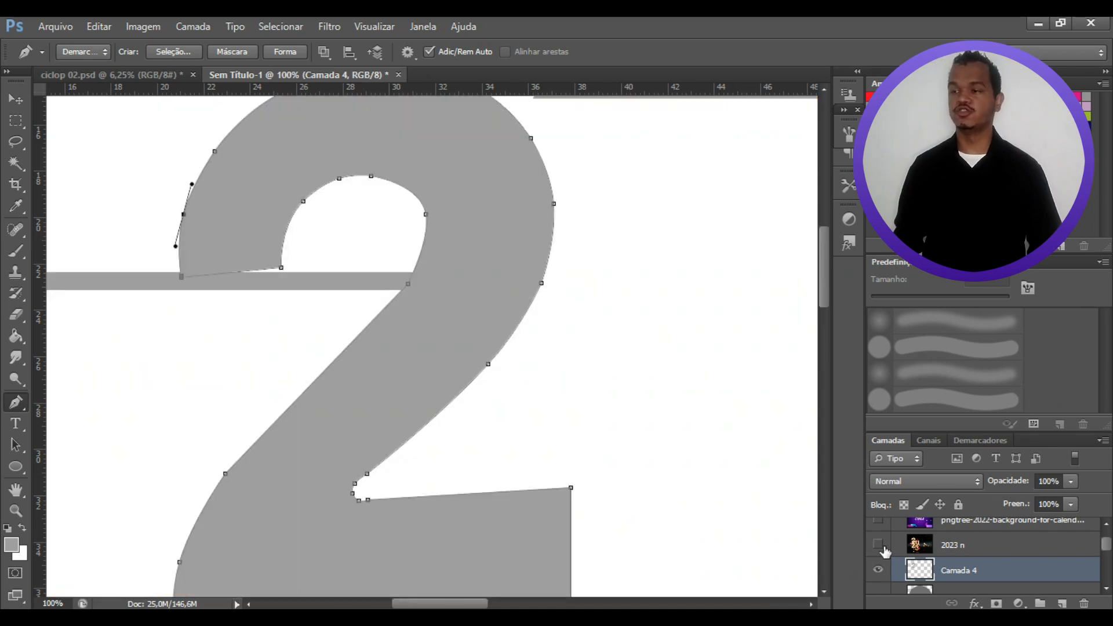
click(879, 545)
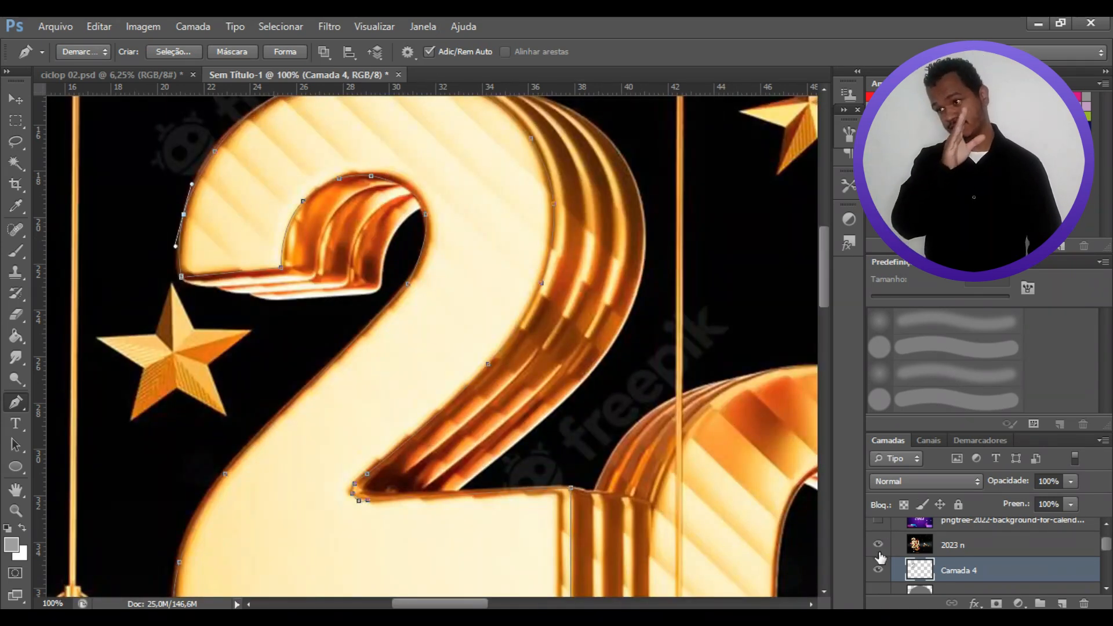
click(880, 556)
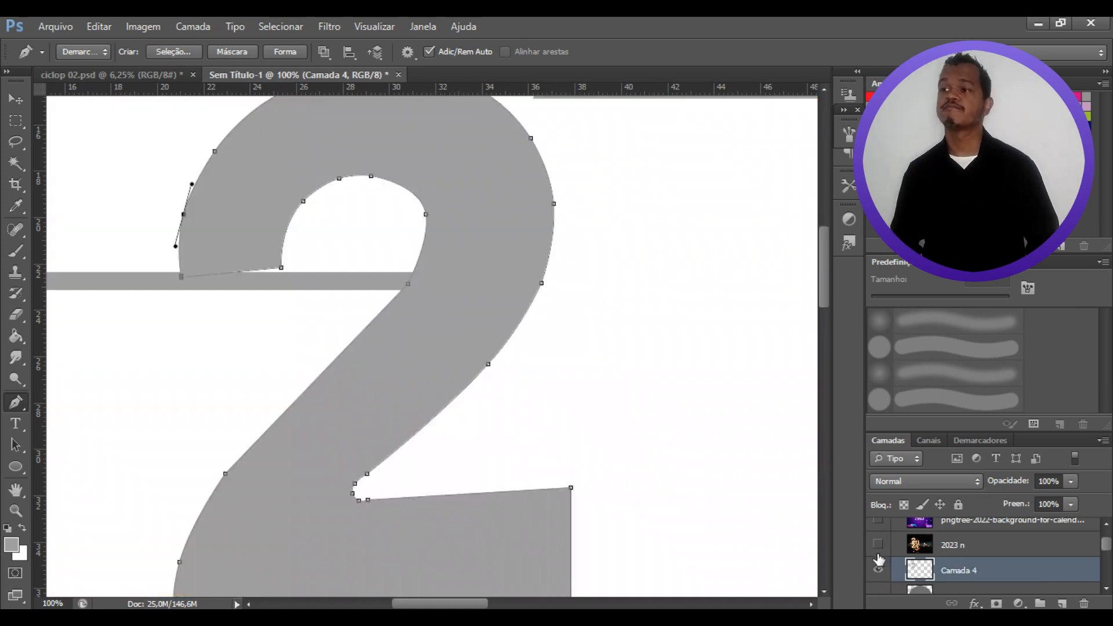
Step: Undo the grey fill, refill the traced path of the 2 with a lighter grey and dismiss the path
key(ctrl+z)
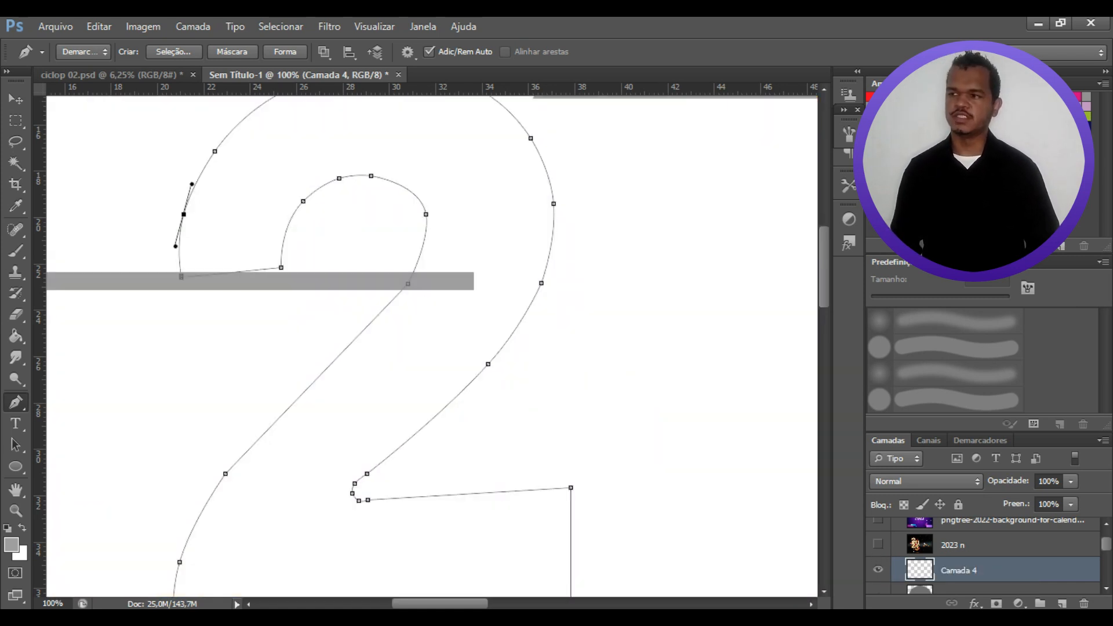
right_click(458, 319)
click(556, 330)
click(722, 246)
right_click(462, 325)
click(569, 372)
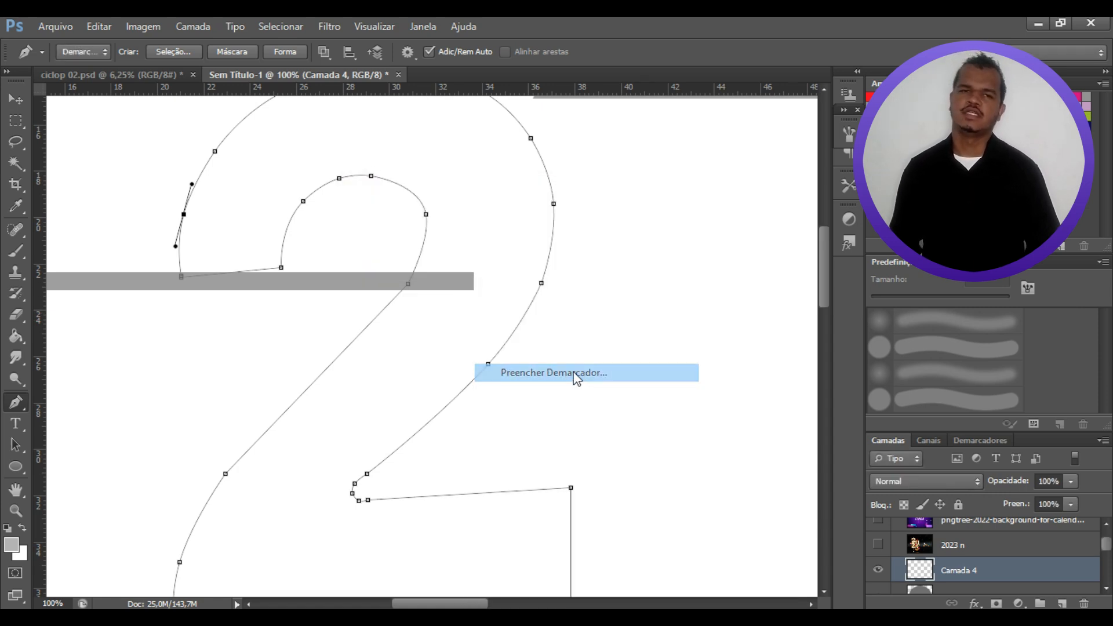
click(708, 162)
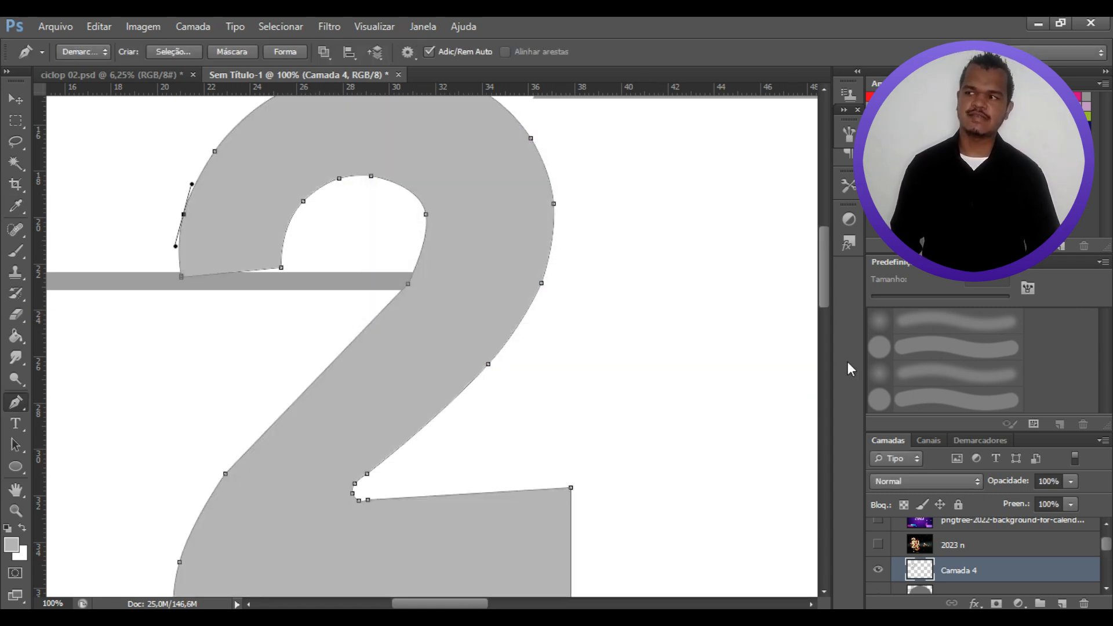
key(Return)
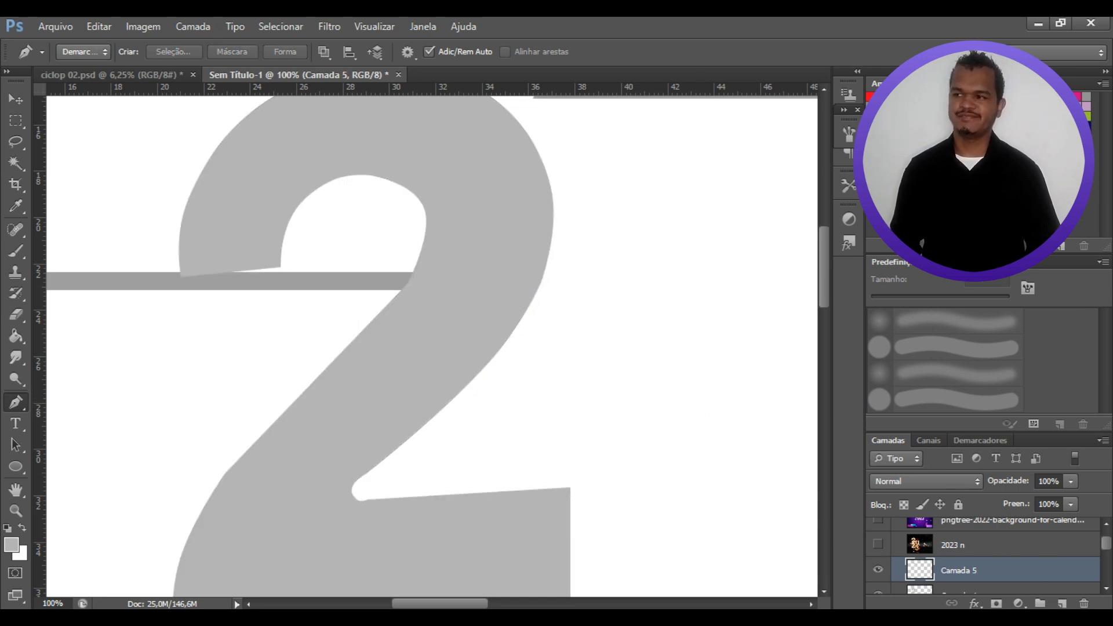
Step: On Camada 5, trace the lower edge and curved inner edge of the first 2's hook side along the 2023 n reference
click(879, 551)
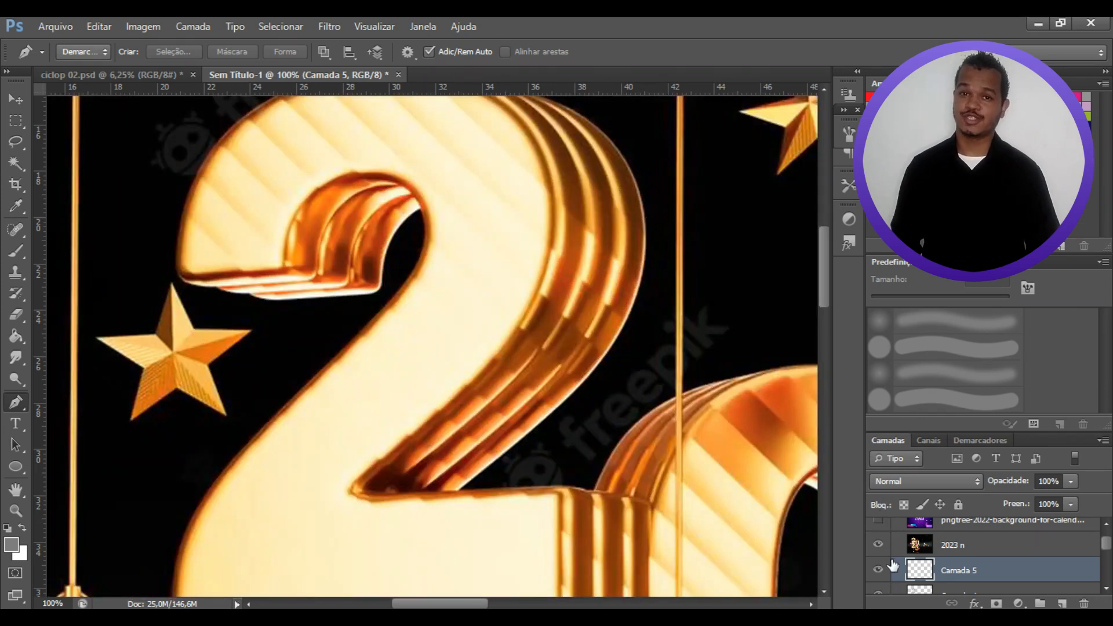
scroll(904, 571, down, 2)
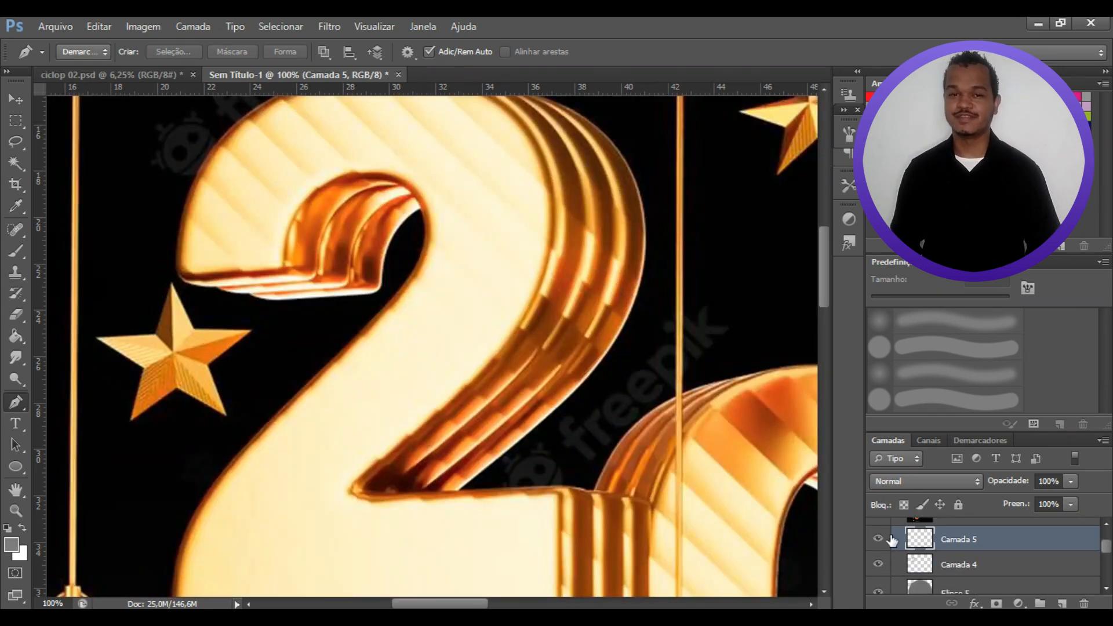
click(880, 522)
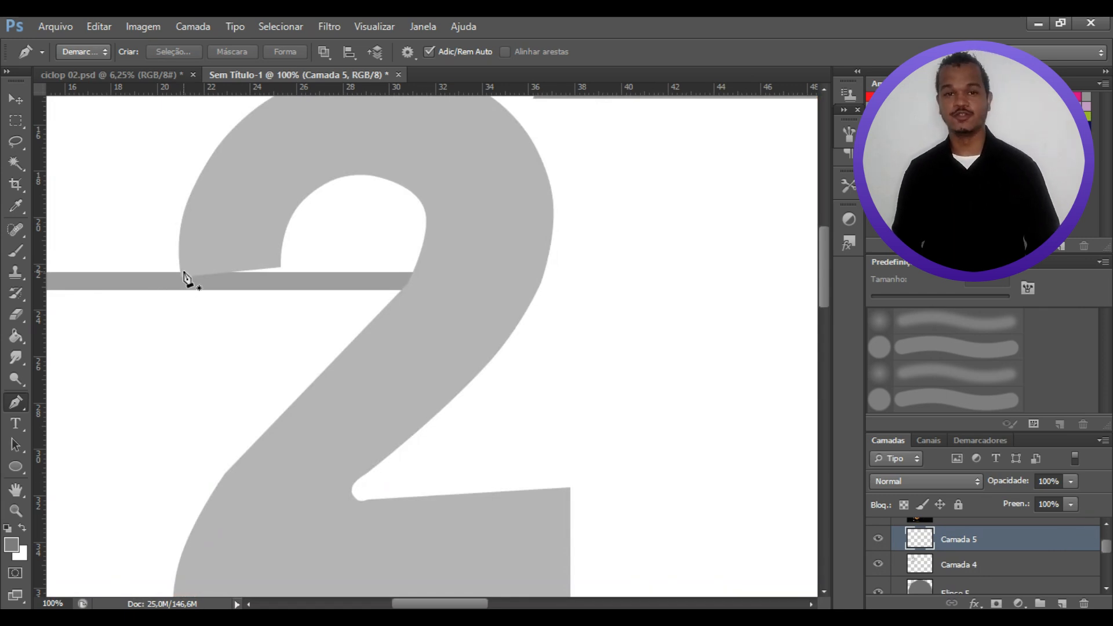
key(ctrl+plus)
scroll(315, 378, left, 5)
click(247, 208)
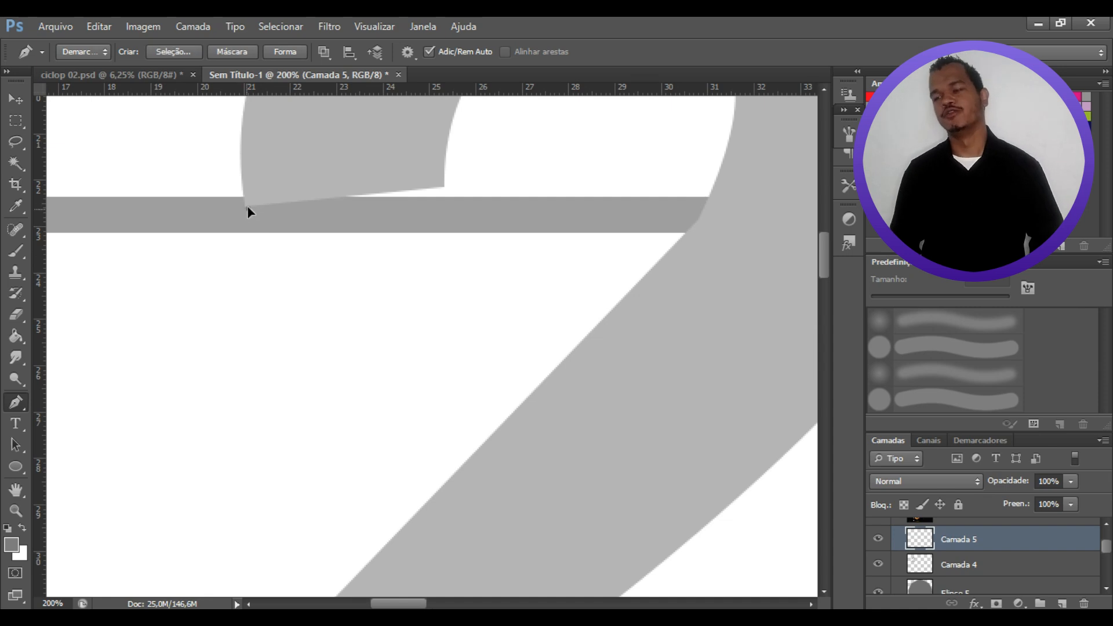
scroll(865, 574, up, 1)
click(878, 550)
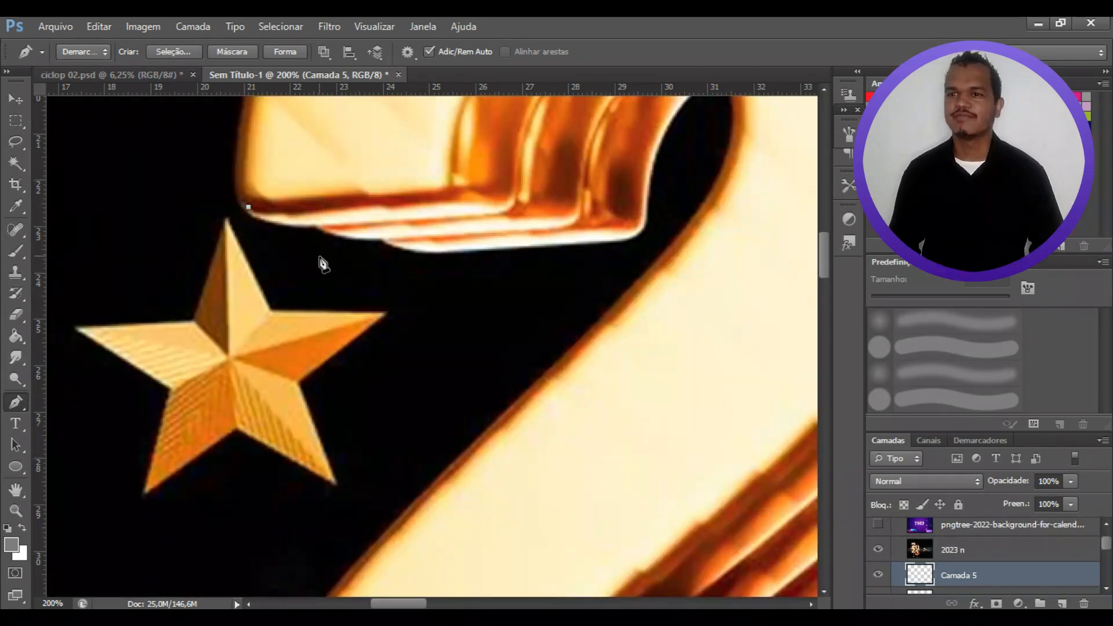
drag(634, 238, 643, 233)
scroll(694, 319, up, 3)
drag(670, 323, 689, 304)
Step: Hide the 2023 n reference and close the hook-side path by routing it over the grey front face of the 2
click(879, 551)
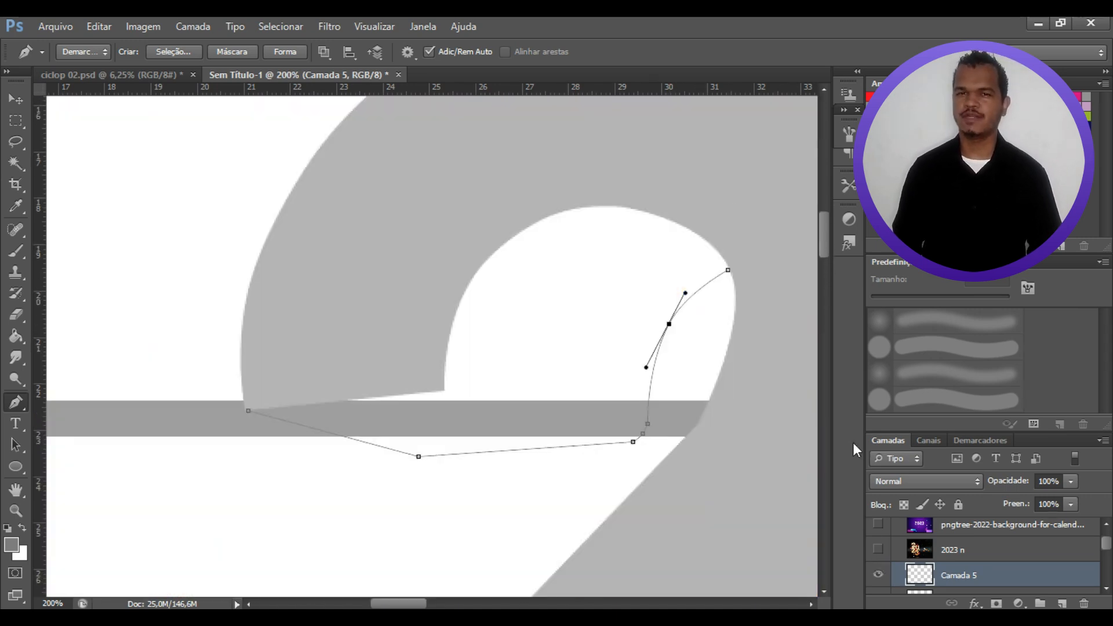
click(703, 228)
click(630, 200)
click(532, 200)
click(433, 360)
key(ctrl+z)
click(440, 257)
click(428, 371)
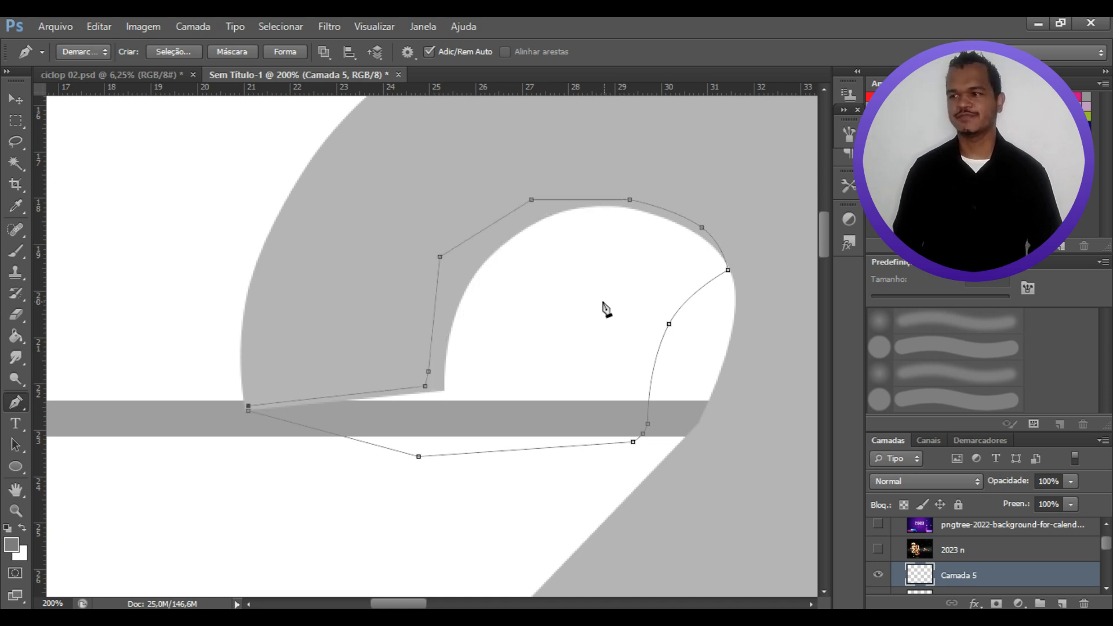
Step: Fill the hook-side path with the darker grey, dismiss the path and place layer Camada 5 below Camada 4
right_click(603, 303)
click(667, 371)
click(689, 174)
key(Return)
scroll(1065, 559, down, 1)
drag(1035, 551, 1002, 579)
Step: Show the 2023 n reference and trace the underside, outer edge and upper corner of the 2's base extrusion
click(879, 525)
drag(823, 245, 823, 313)
drag(400, 604, 413, 603)
click(76, 428)
click(240, 455)
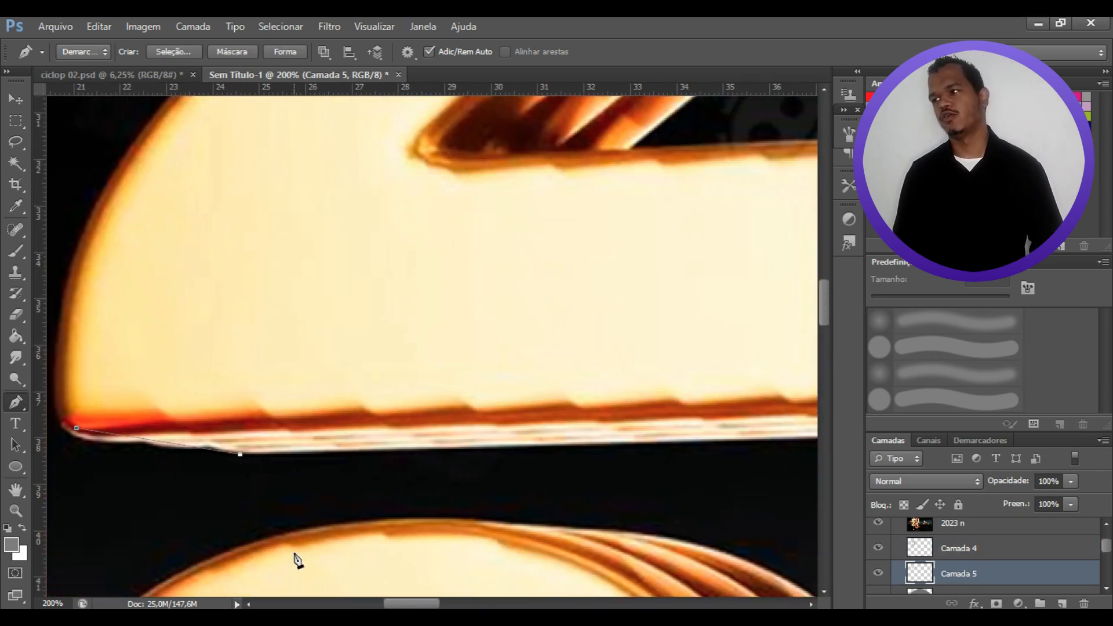
key(ctrl+minus)
click(686, 385)
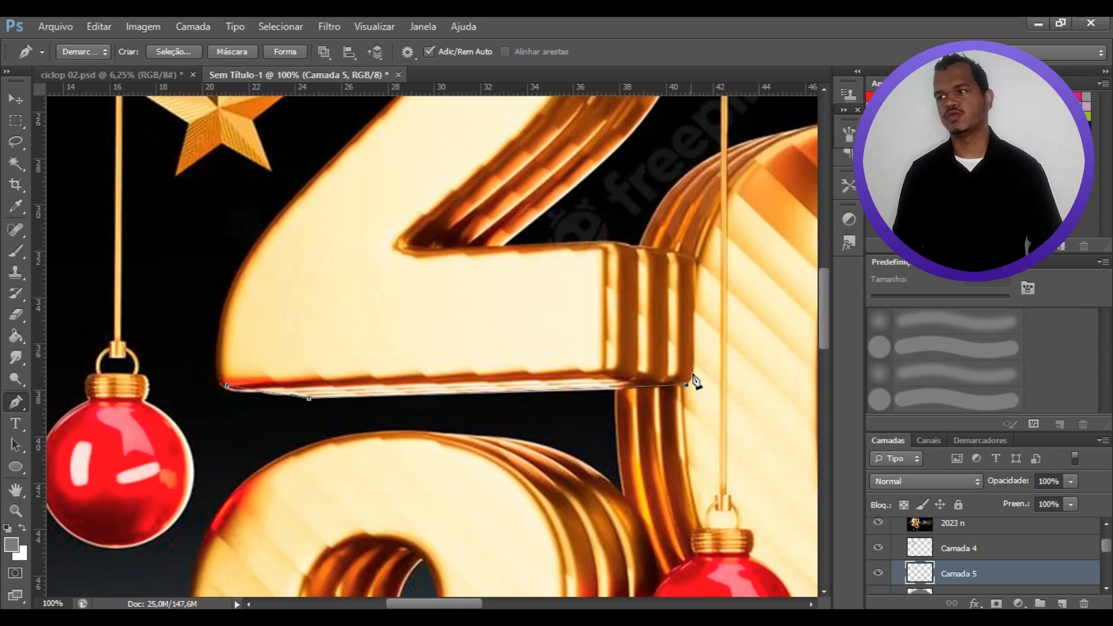
key(ctrl+plus)
drag(424, 604, 450, 604)
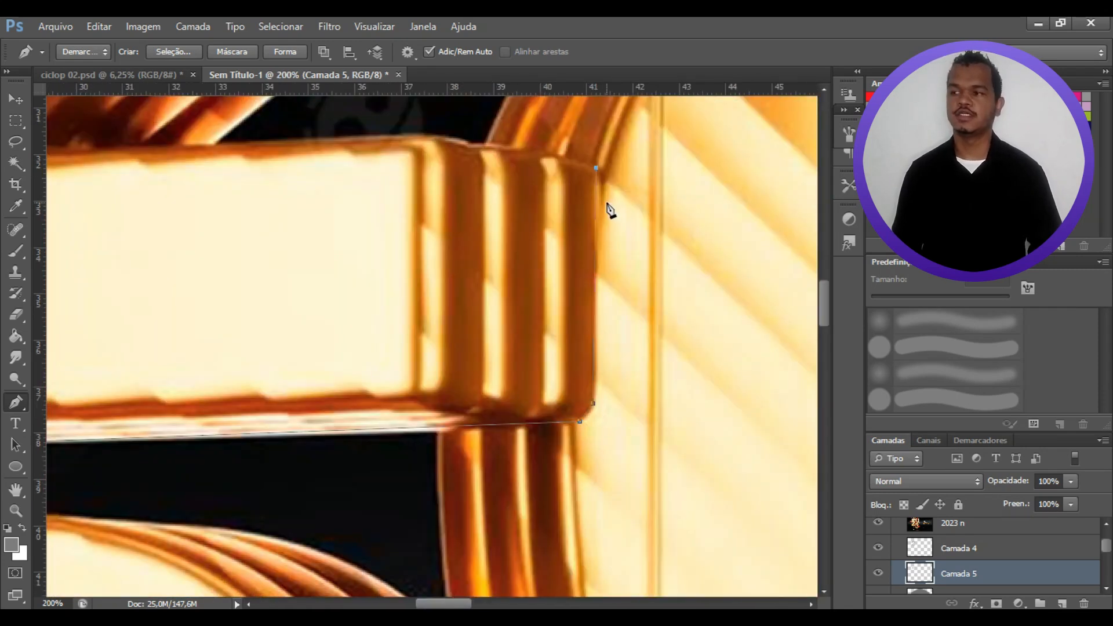
drag(827, 324, 826, 316)
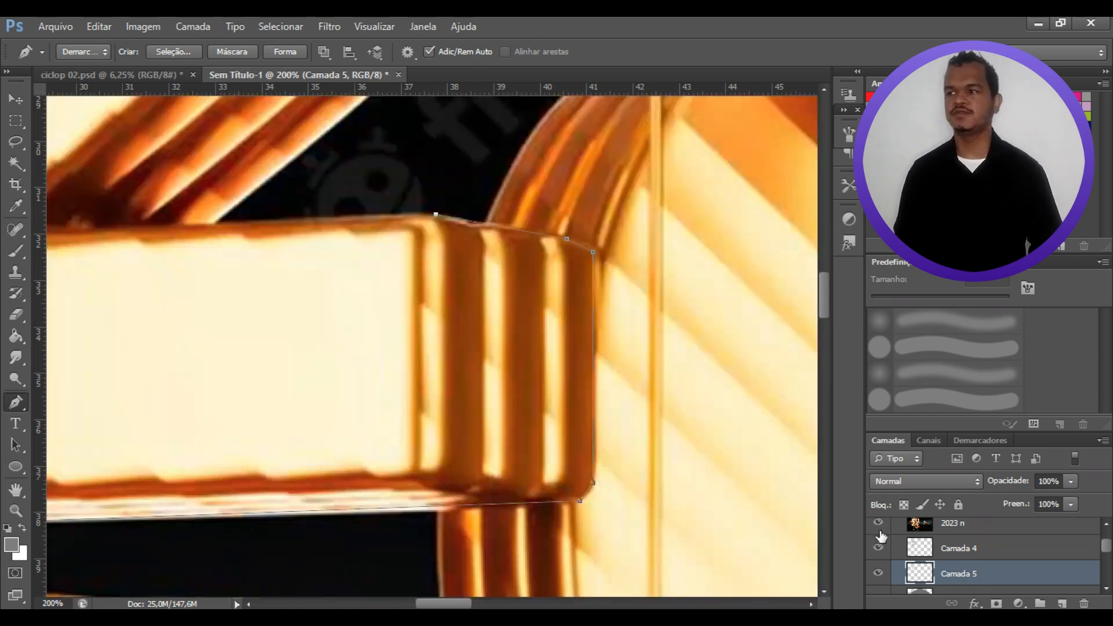
Step: Hide the reference and close the base-extrusion path by routing it back over the 2's front face
click(879, 525)
click(428, 462)
key(ctrl+z)
click(363, 298)
click(409, 422)
click(429, 462)
click(278, 467)
drag(447, 604, 369, 603)
click(406, 484)
click(395, 506)
Step: Fill the traced side of the 2's base with the darker grey on Camada 5
right_click(534, 488)
click(598, 242)
key(Return)
Step: Nudge the upper outer corner point of the base-side path outward, refill it with dark grey and dismiss the path
drag(386, 604, 437, 604)
drag(653, 237, 659, 234)
right_click(648, 262)
click(705, 352)
click(717, 166)
key(Return)
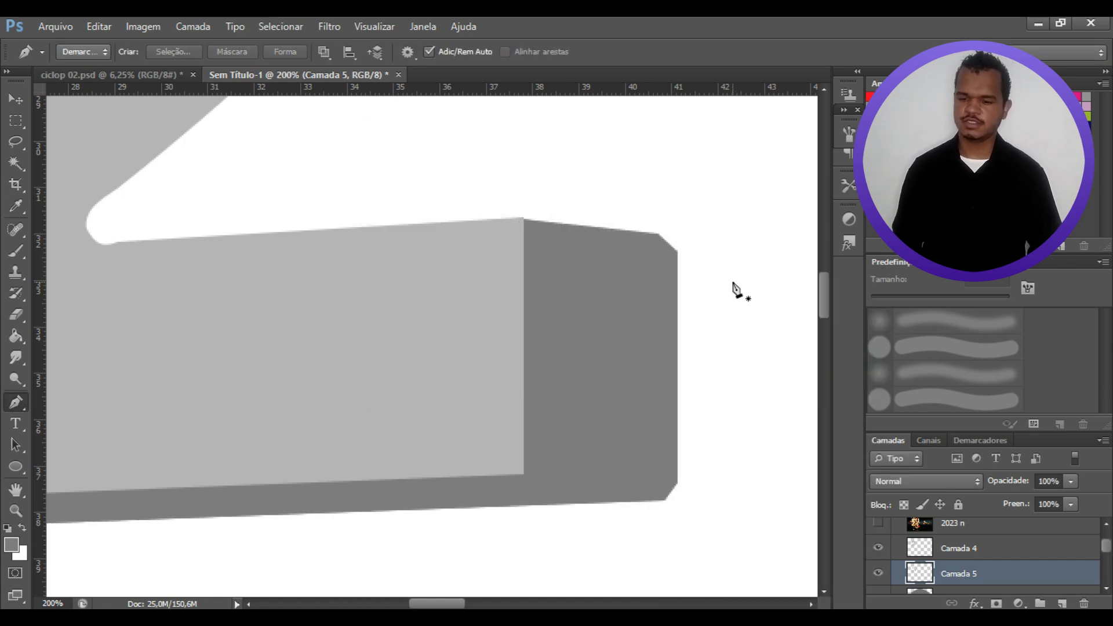
Step: Start a path on the 2's foot and curve it up along the outer edge of the diagonal stroke's extrusion
key(ctrl+minus)
key(ctrl+minus)
drag(824, 305, 824, 290)
key(ctrl+plus)
key(ctrl+plus)
click(874, 524)
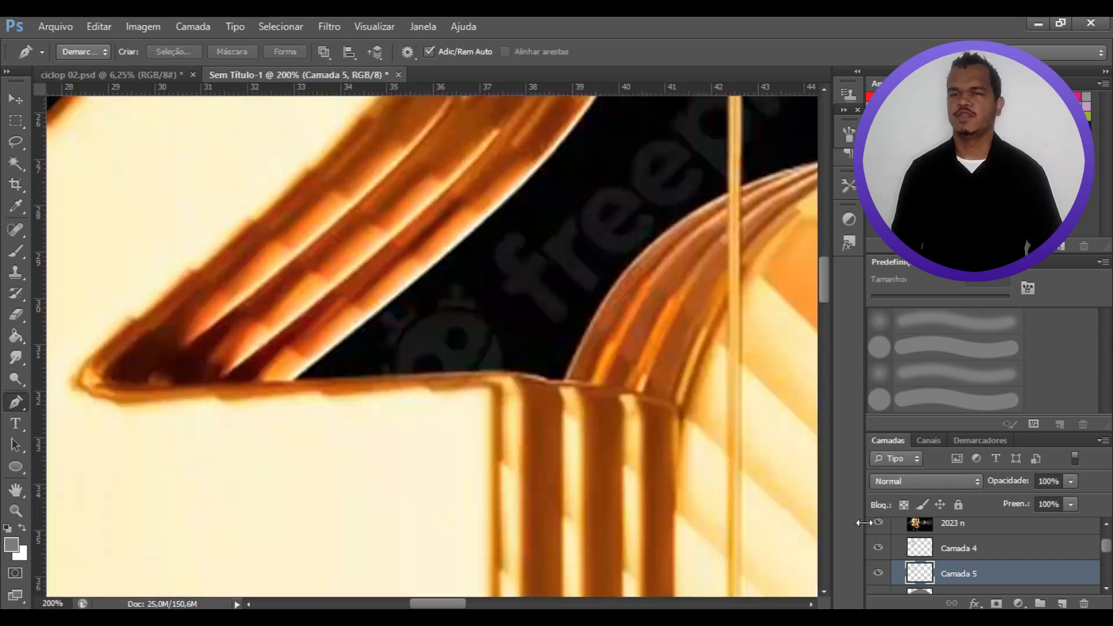
scroll(347, 377, up, 2)
click(878, 548)
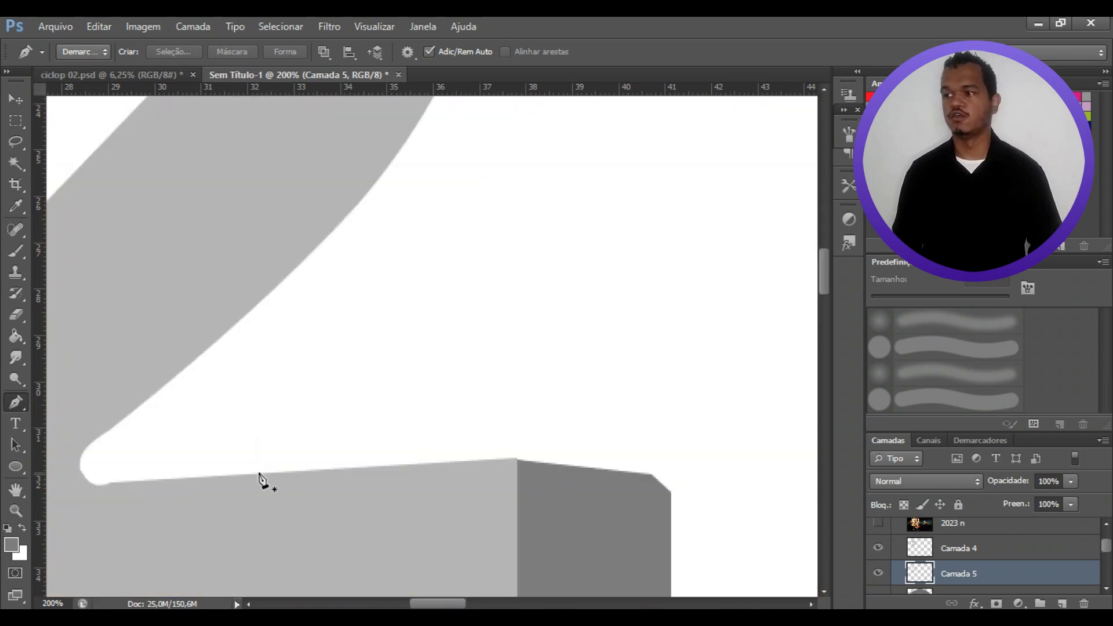
click(266, 472)
click(877, 526)
click(876, 525)
click(593, 176)
click(459, 308)
drag(459, 307, 467, 316)
Step: Continue the path up the outer right edge of the 2's extrusion, bending the segments to the reference outline
drag(825, 279, 826, 259)
click(668, 192)
click(634, 280)
drag(635, 280, 650, 279)
drag(824, 261, 824, 235)
click(562, 202)
click(613, 322)
drag(618, 328, 650, 317)
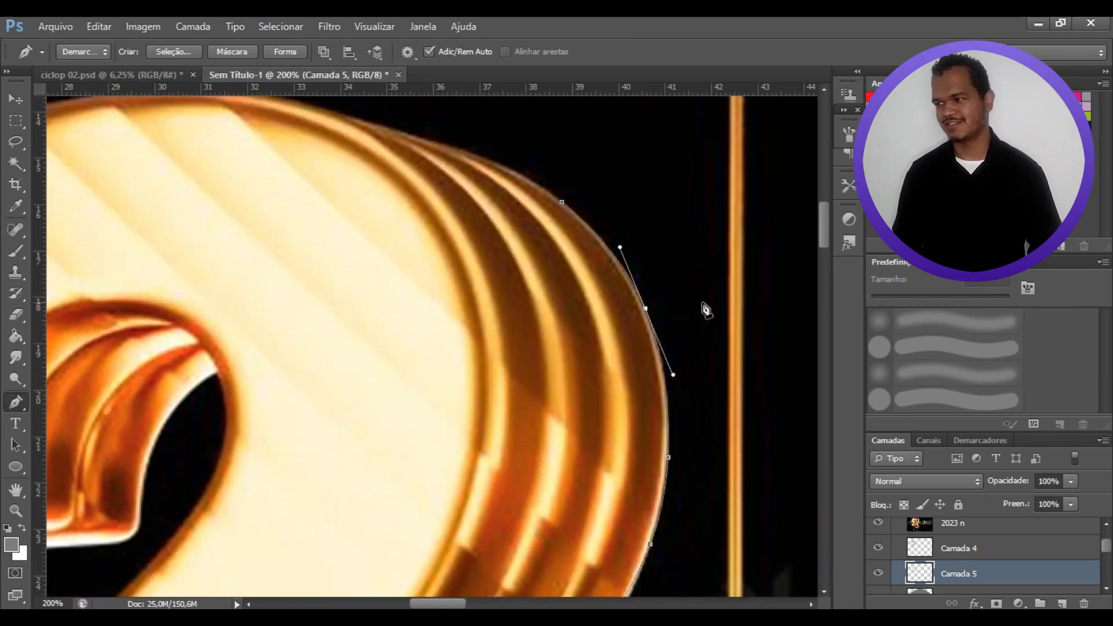
Step: Trace the upper shoulder of the 2's extrusion and curve it to where it meets the front face's top arch
scroll(704, 308, up, 5)
click(368, 301)
click(473, 335)
click(485, 352)
drag(485, 351, 481, 338)
drag(367, 301, 364, 303)
mouse_move(438, 605)
mouse_down()
mouse_move(417, 604)
mouse_move(427, 605)
mouse_up()
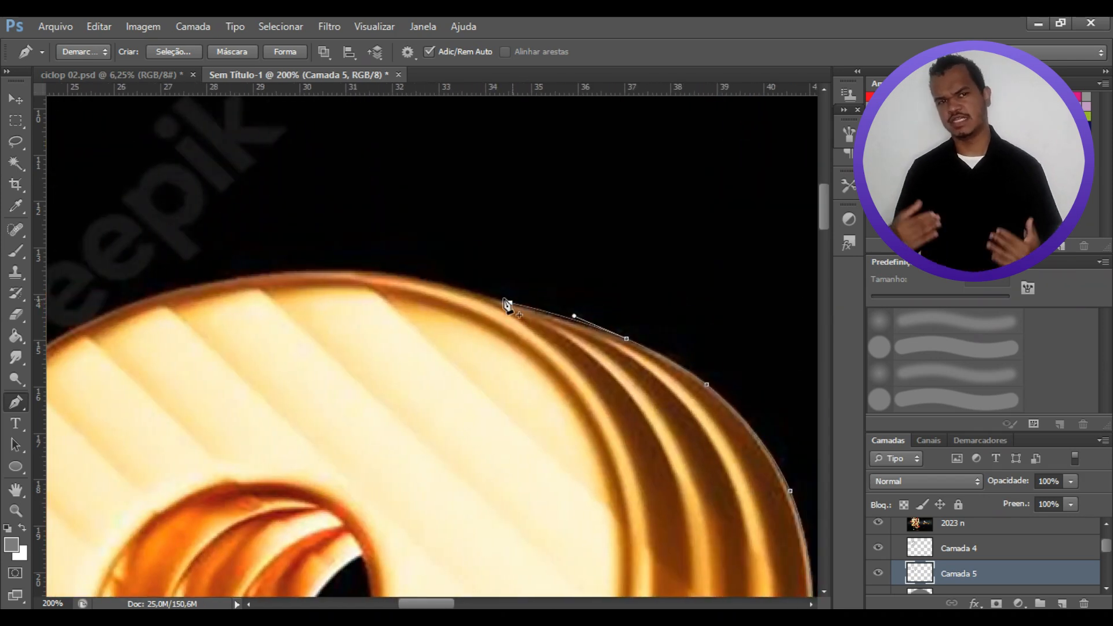
click(456, 291)
Step: Hide the reference and close the extrusion path by running it back down across the 2's front face
click(879, 522)
click(493, 405)
click(517, 304)
drag(824, 223, 824, 287)
click(409, 493)
click(221, 444)
click(196, 533)
drag(365, 543, 369, 541)
click(428, 528)
Step: Fill the closed path of the 2's main extrusion with the darker grey and dismiss the path
right_click(483, 418)
click(590, 183)
click(711, 152)
key(Return)
Step: Toggle the 2023 n reference and the Camada 4 front face to compare the shaded 2, leaving the reference hidden
key(ctrl+minus)
key(ctrl+minus)
mouse_move(824, 296)
mouse_down()
mouse_move(829, 267)
mouse_move(837, 311)
mouse_move(835, 297)
mouse_up()
click(878, 523)
key(ctrl+minus)
key(ctrl+minus)
key(ctrl+minus)
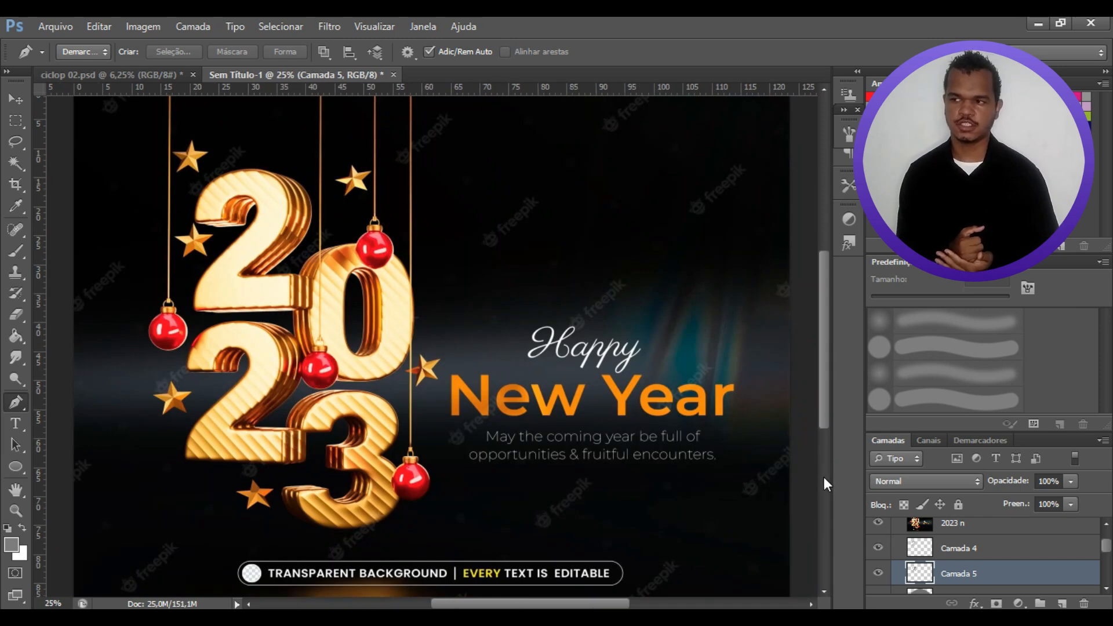
click(878, 523)
key(g)
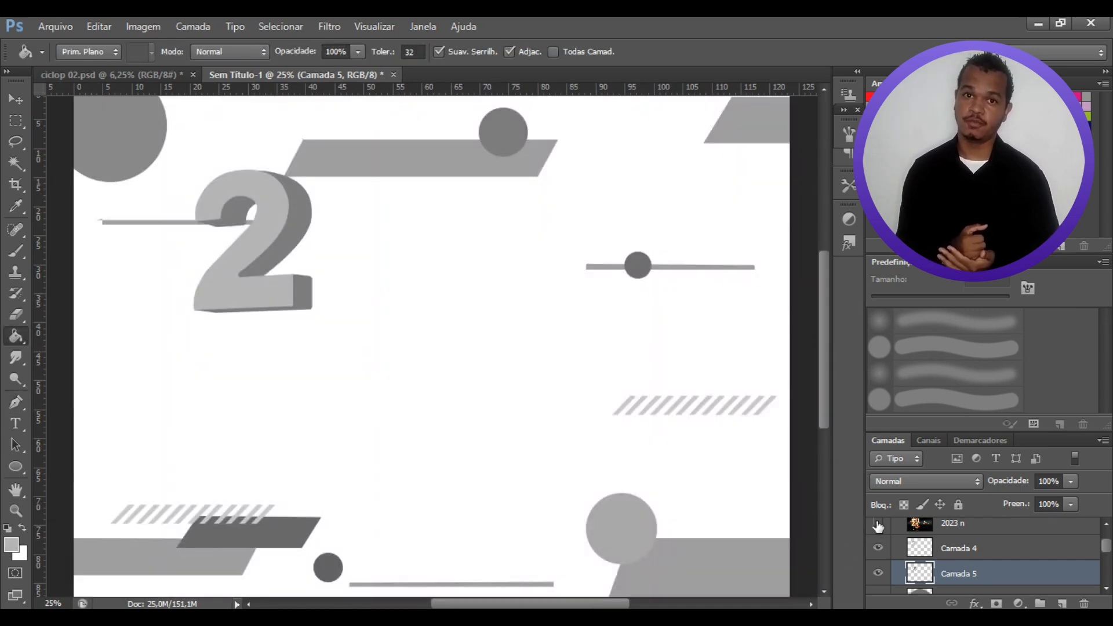
click(878, 522)
click(879, 522)
click(879, 548)
click(879, 548)
Step: On Camada 4, show the reference and start tracing the 0's front face, curving its upper-left shoulder from the upper red ornament
click(927, 560)
click(920, 526)
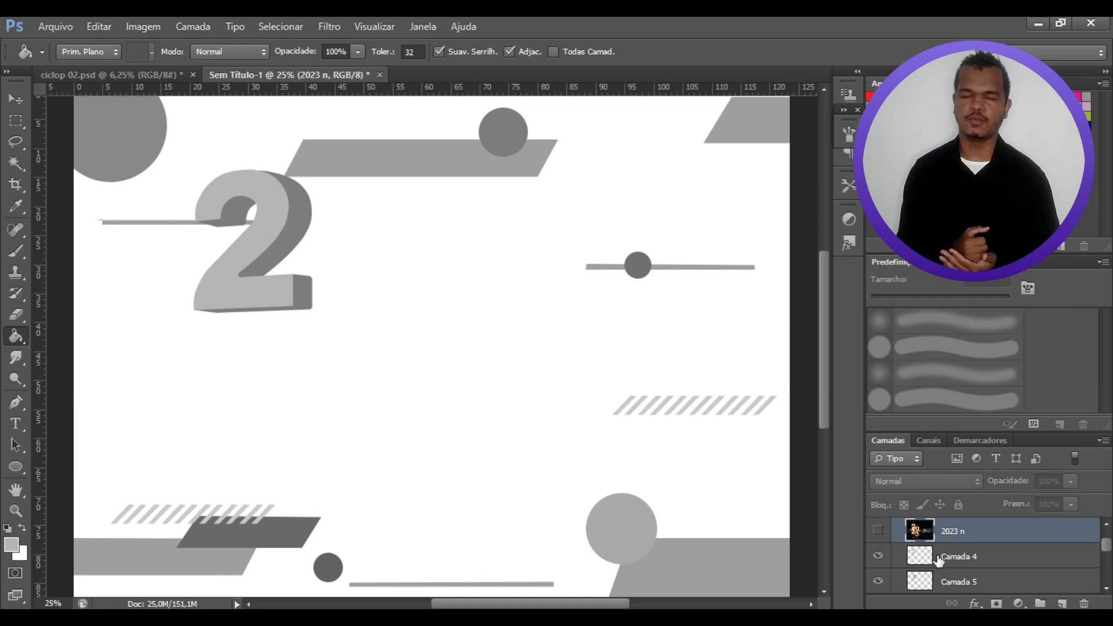
click(923, 555)
click(878, 532)
key(ctrl+plus)
key(ctrl+plus)
key(ctrl+plus)
key(p)
drag(537, 604, 499, 603)
drag(823, 371, 821, 321)
key(ctrl+plus)
click(469, 156)
drag(339, 265, 380, 230)
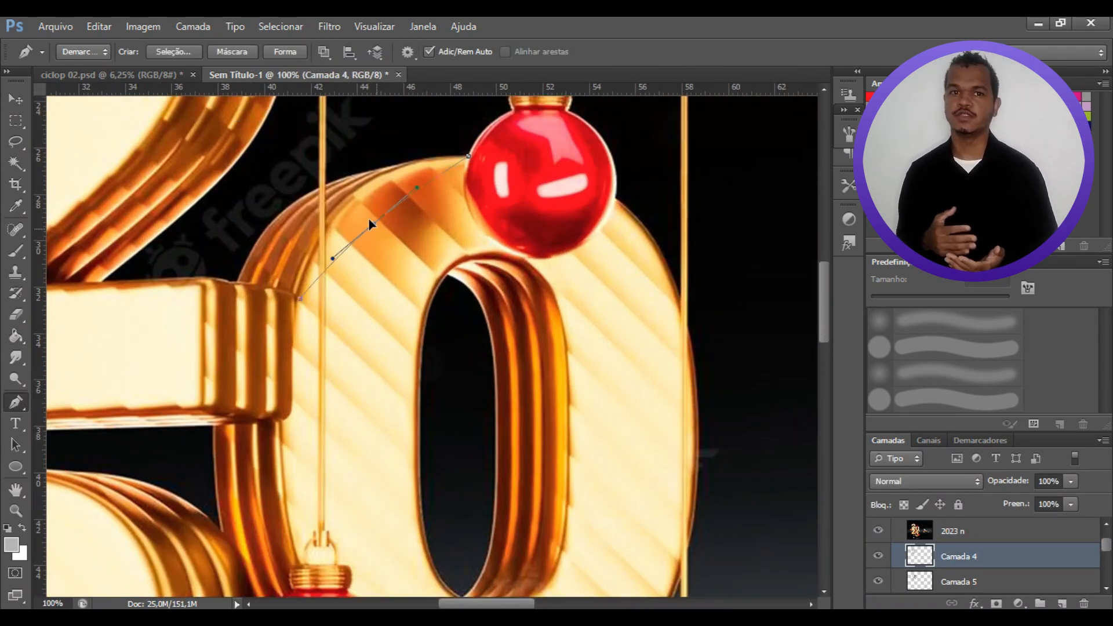
Step: Continue the 0's outline down its left edge and around the bottom, bending the segments to the reference
scroll(325, 318, down, 2)
click(300, 517)
drag(302, 380, 278, 378)
scroll(472, 530, down, 5)
drag(477, 530, 361, 499)
click(650, 457)
drag(582, 486, 590, 508)
Step: Trace the right edge of the 0 with curved segments and close the path across the upper red ornament
scroll(759, 442, up, 2)
click(696, 254)
drag(678, 357, 695, 368)
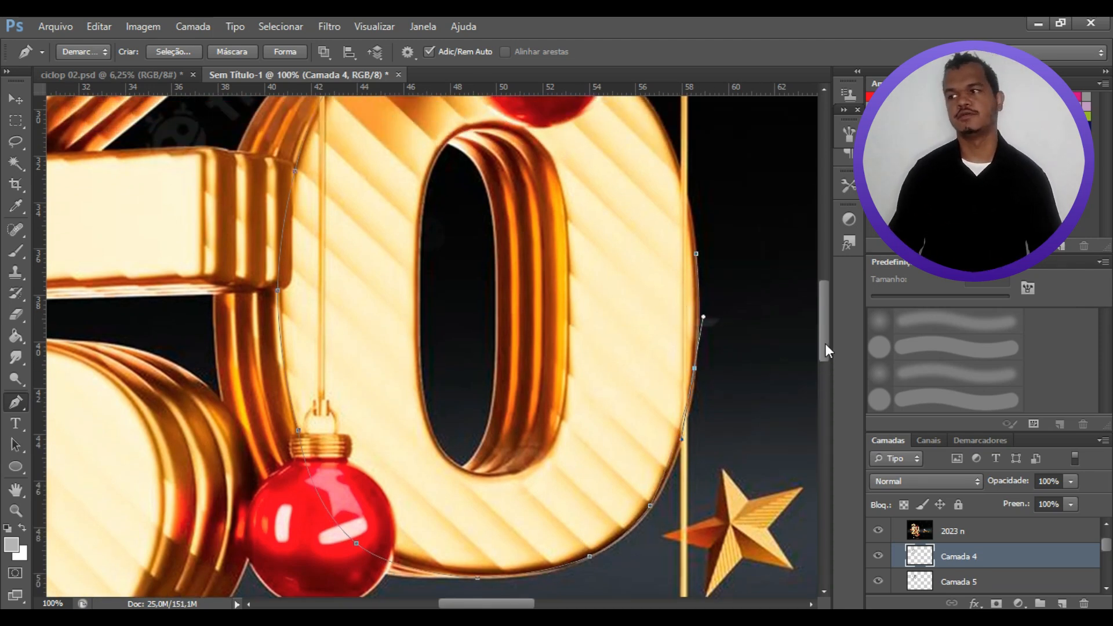
drag(826, 346, 826, 323)
drag(661, 314, 679, 307)
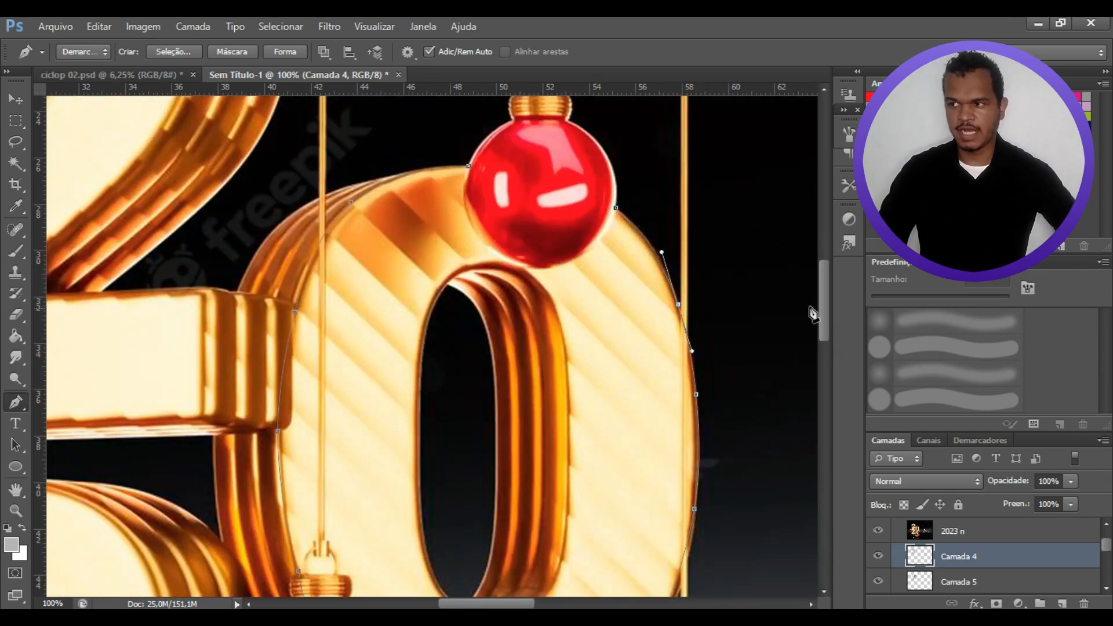
drag(824, 315, 824, 302)
click(468, 245)
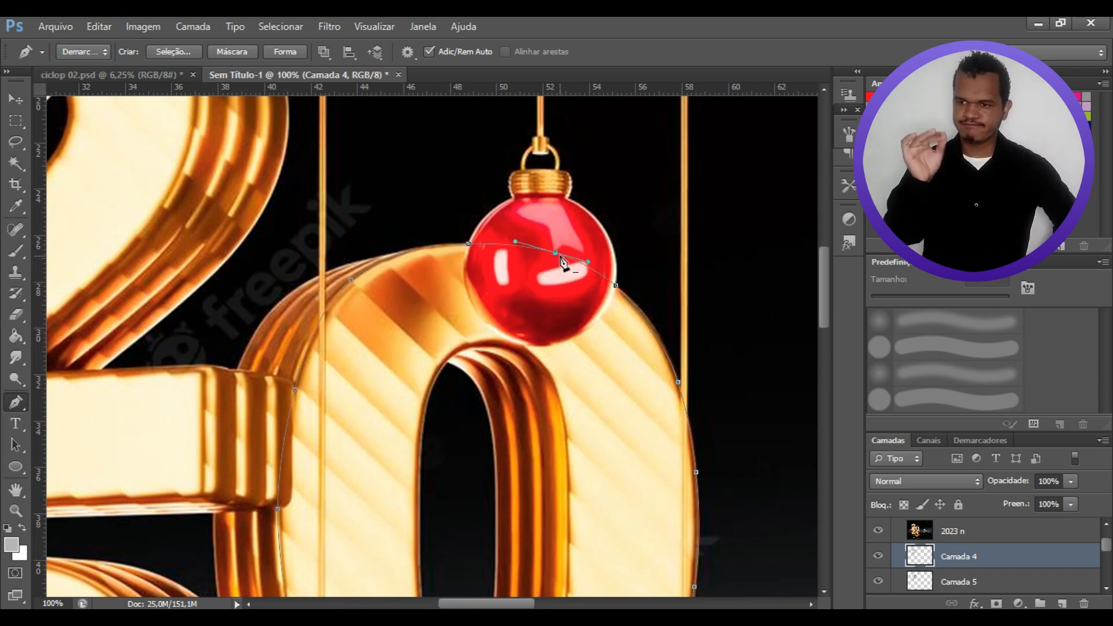
Step: Hide the reference and smooth the 0's outline at its lower-left and upper-left curves
scroll(567, 266, down, 3)
click(879, 531)
scroll(530, 338, down, 2)
drag(298, 410, 293, 414)
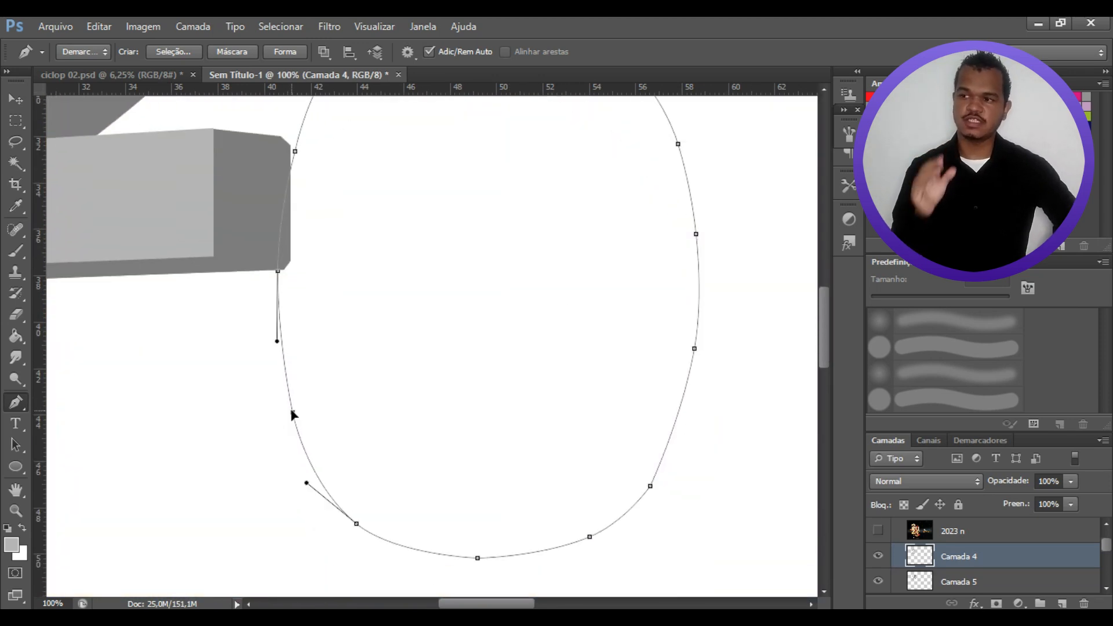
drag(824, 342, 824, 319)
drag(355, 168, 397, 127)
drag(822, 305, 821, 333)
Step: Fill the 0's outline with light grey on Camada 4, dismiss the path and compare it with the 2023 n reference
right_click(761, 291)
click(626, 374)
click(708, 155)
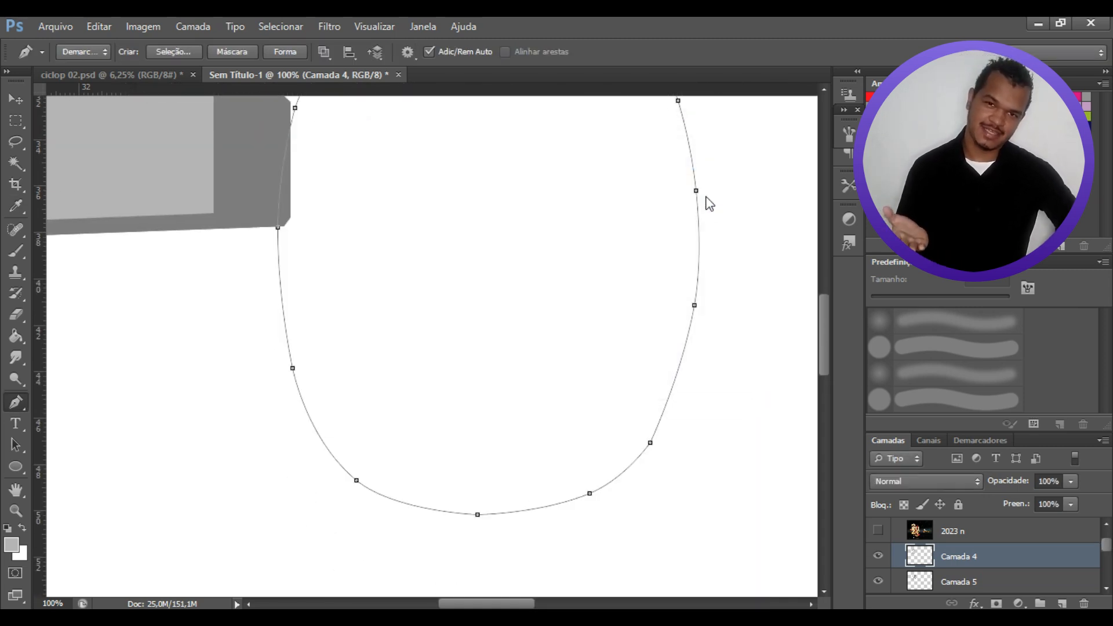
click(878, 530)
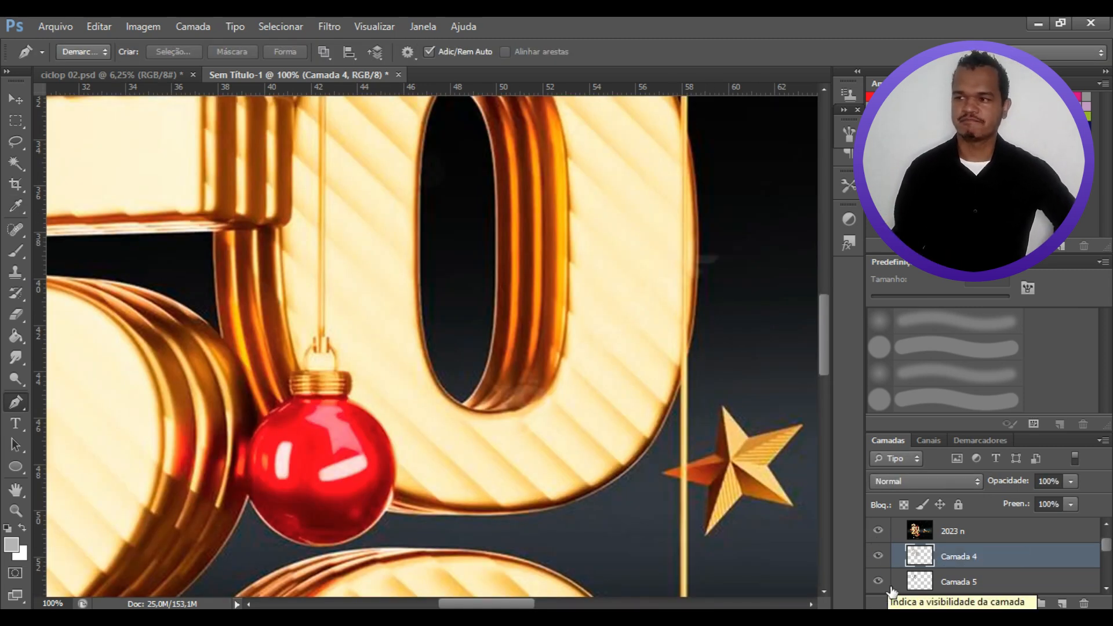
click(878, 532)
Step: Start outlining the 0's lower-left extruded side over the 2023 n reference, from the crossbar's underside around the bottom curve
key(b)
key(p)
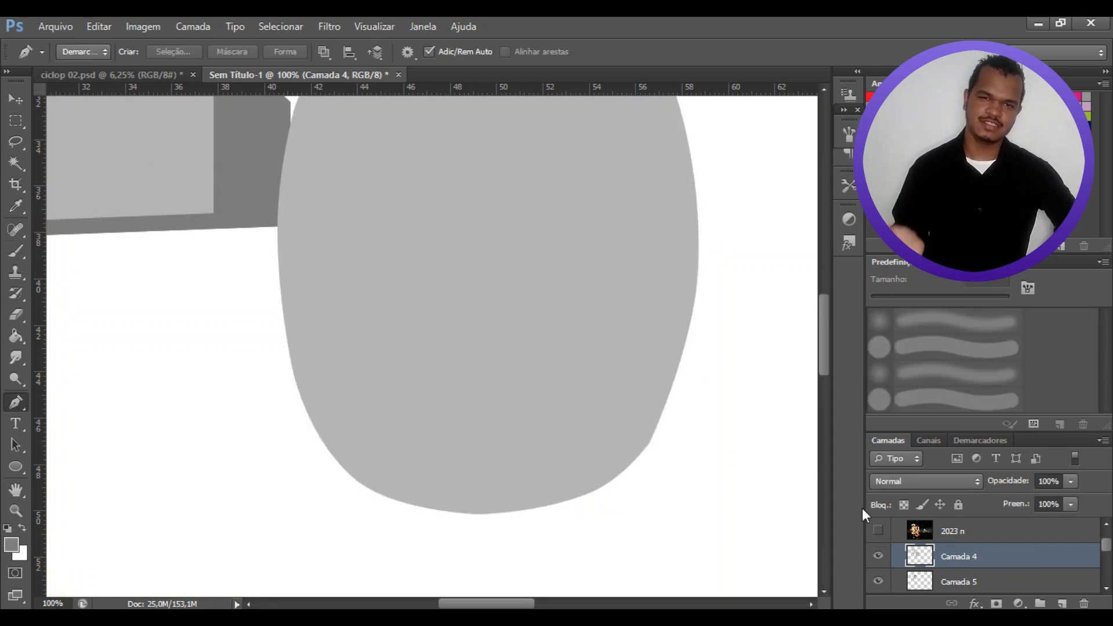
click(877, 530)
click(212, 227)
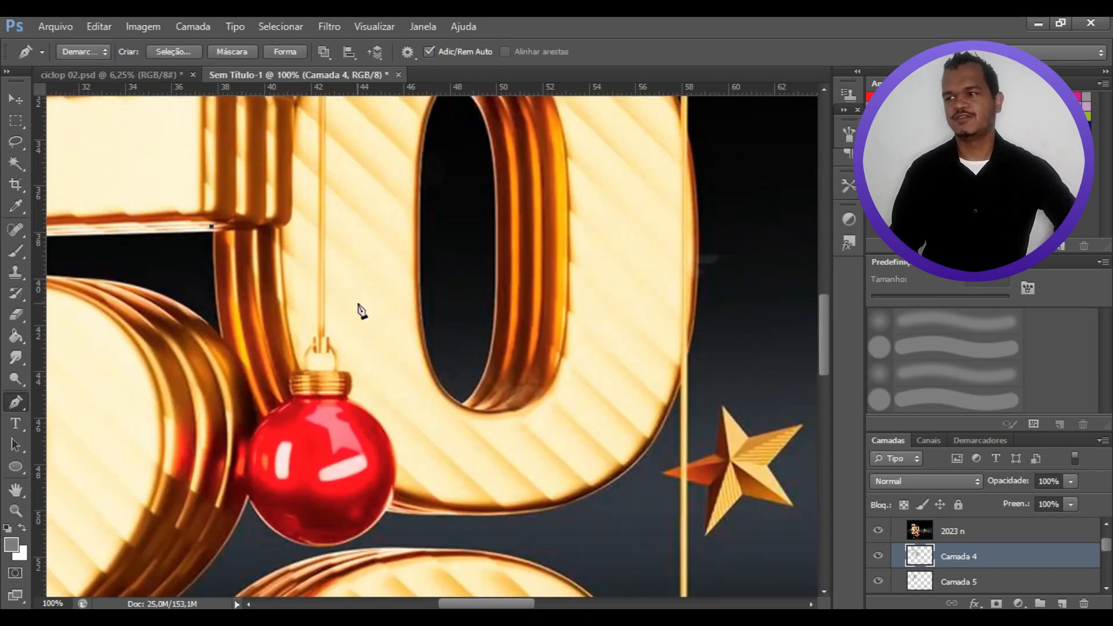
click(432, 511)
click(332, 431)
drag(332, 431, 283, 475)
mouse_move(333, 515)
mouse_down()
mouse_move(353, 515)
mouse_move(336, 515)
mouse_up()
drag(432, 511, 440, 517)
Step: Hide the 2023 n reference, extend the side's outline to the 0's bottom edge and return it through the front face
click(878, 530)
click(488, 515)
click(515, 245)
key(ctrl+z)
click(483, 483)
click(380, 411)
Step: Try to fill the lower-left side's path on Camada 4 and undo the fill
right_click(283, 302)
click(348, 366)
click(708, 163)
key(ctrl+z)
Step: Fill the lower-left side's path with mid grey on Camada 5, beneath the 0's front face, and dismiss the path
click(964, 583)
right_click(410, 324)
click(487, 365)
click(708, 162)
key(Delete)
Step: Step back to the side's path, adjust it at the 0's bottom edge, refill it with mid grey and dismiss it
mouse_move(824, 325)
mouse_down()
mouse_move(829, 506)
mouse_move(834, 325)
mouse_up()
key(ctrl+alt+z)
key(ctrl+alt+z)
click(441, 517)
right_click(454, 449)
click(522, 228)
click(710, 242)
right_click(433, 424)
click(514, 186)
key(Return)
key(Delete)
Step: Start outlining the 0's upper-left extruded side from the crossbar upward, comparing it with the 2023 n reference
drag(824, 362, 824, 339)
click(879, 531)
click(234, 218)
click(878, 530)
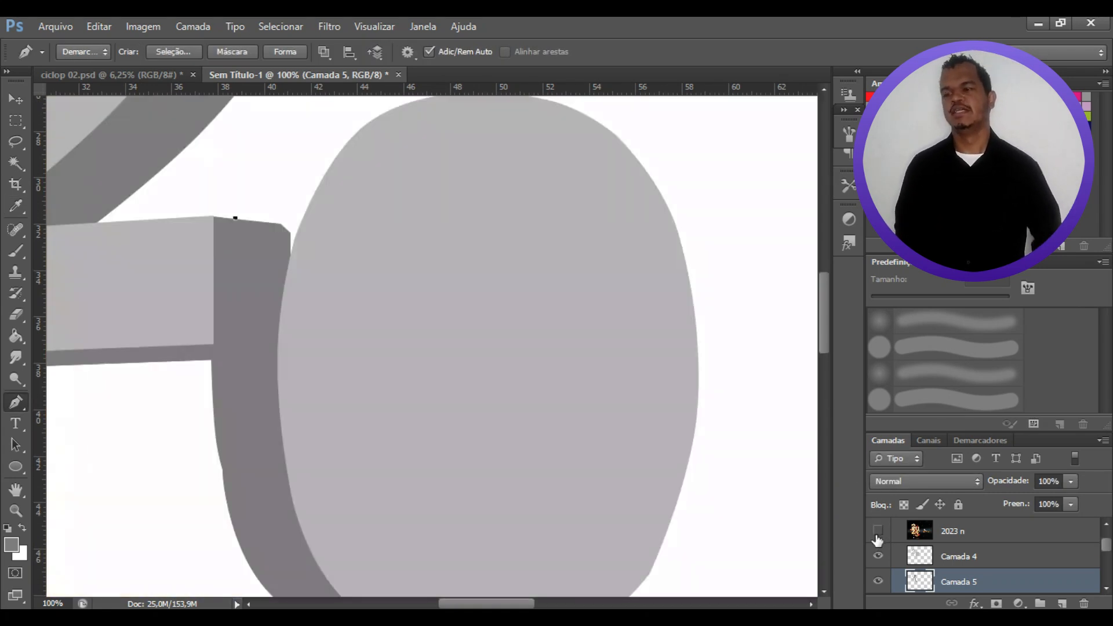
click(878, 531)
click(879, 531)
click(879, 533)
click(879, 532)
drag(824, 347, 823, 338)
click(288, 196)
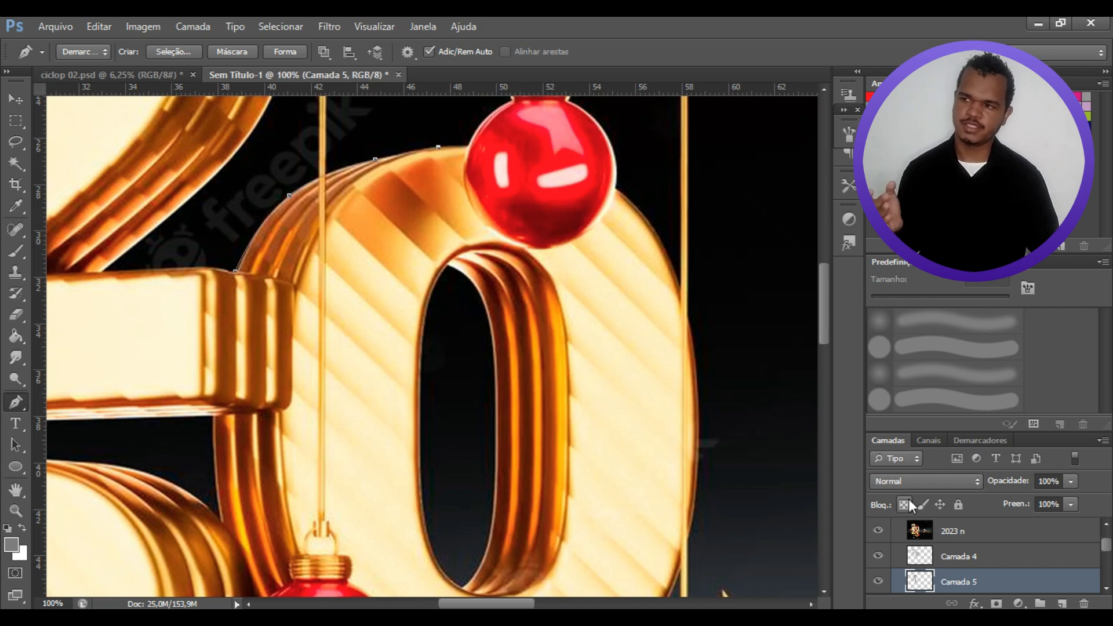
Step: Continue the upper-left side's outline over the 0's top and return it through the front face with the reference hidden
click(878, 532)
click(403, 152)
click(878, 529)
click(878, 529)
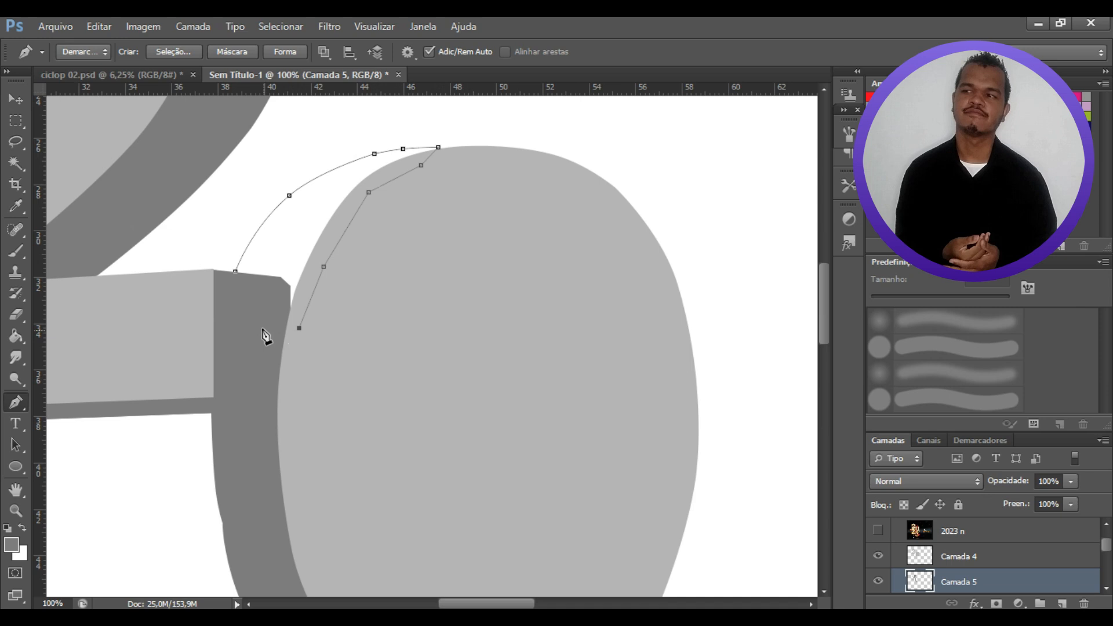
Step: Try to fill the upper-left side's path with the foreground colour on Camada 5
right_click(284, 227)
click(369, 322)
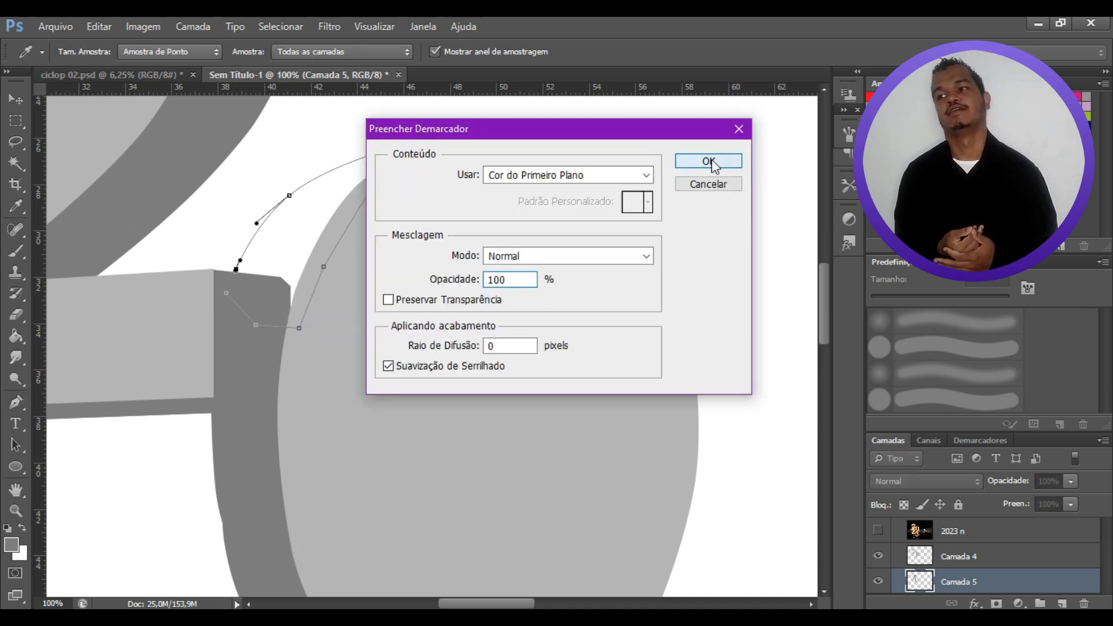
click(708, 154)
key(Escape)
Step: Fill the 0's upper-left side path with a darker grey on a new layer above Camada 5 and dismiss the path
click(879, 582)
click(879, 582)
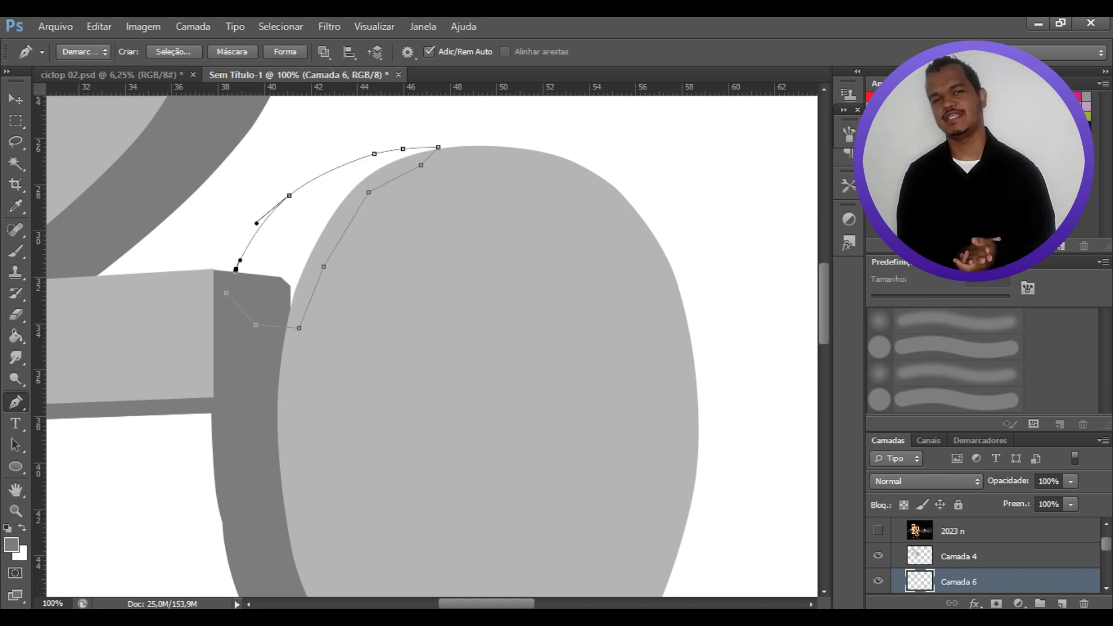
right_click(308, 243)
click(421, 342)
key(Return)
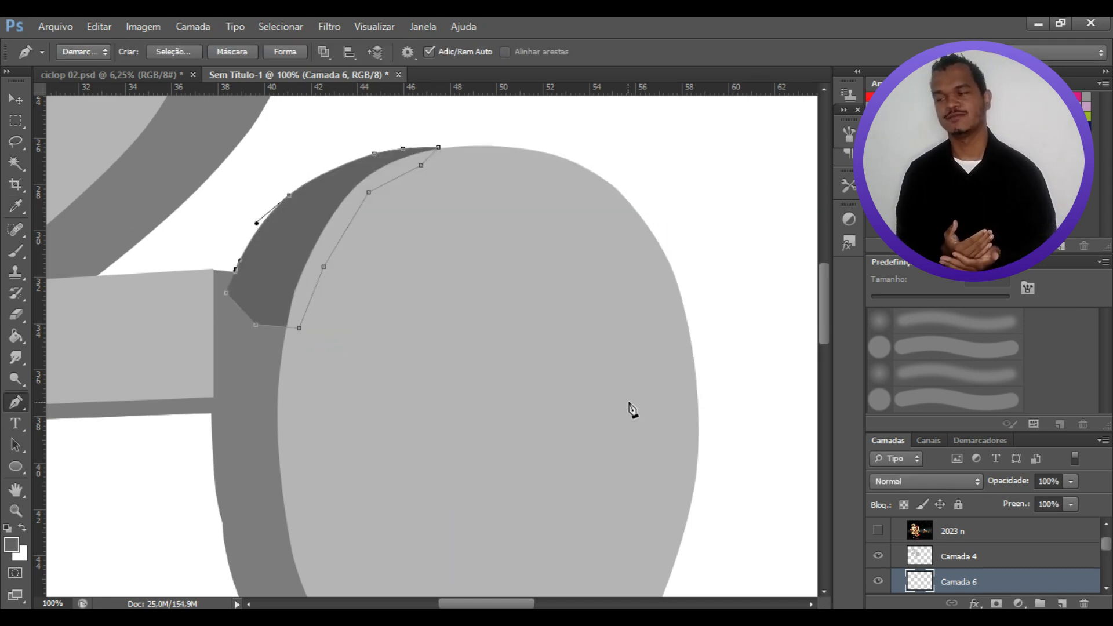
key(Escape)
click(878, 530)
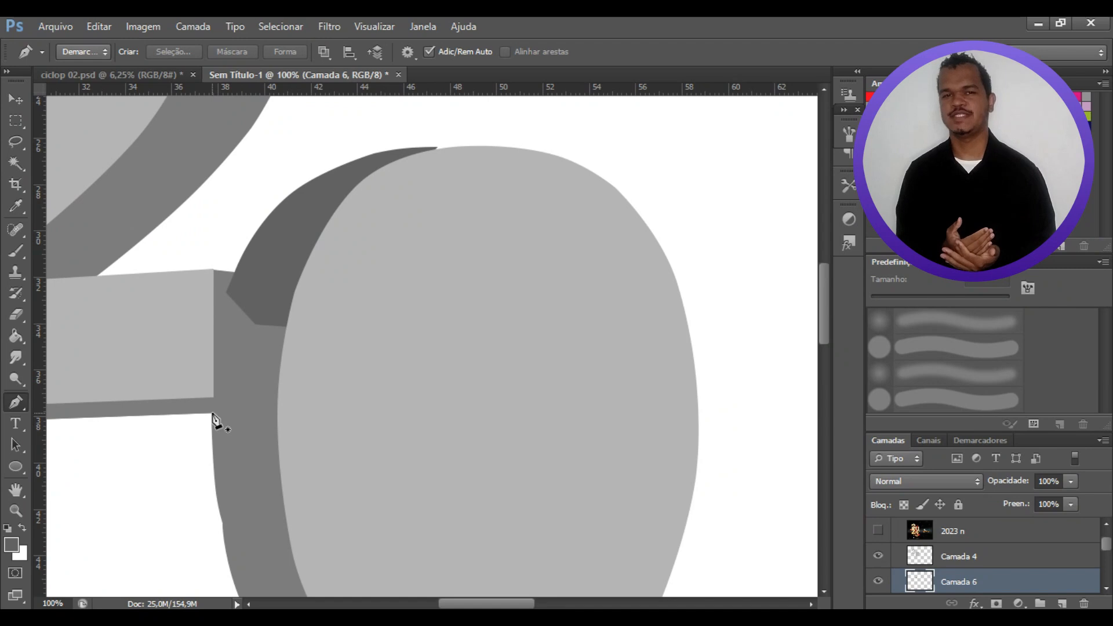
Step: Lasso the 0's lower-left side below the crossbar, hiding Camada 4 to include the part behind the front face
key(l)
drag(288, 509, 207, 434)
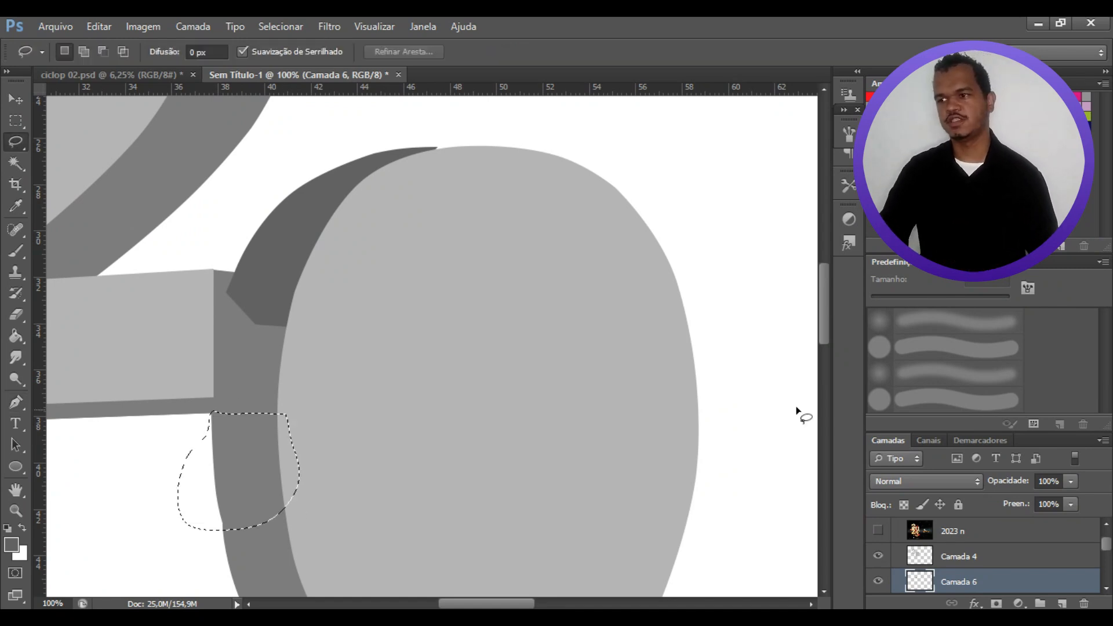
scroll(770, 435, down, 3)
mouse_move(213, 327)
mouse_down()
mouse_move(502, 458)
mouse_move(284, 291)
mouse_up()
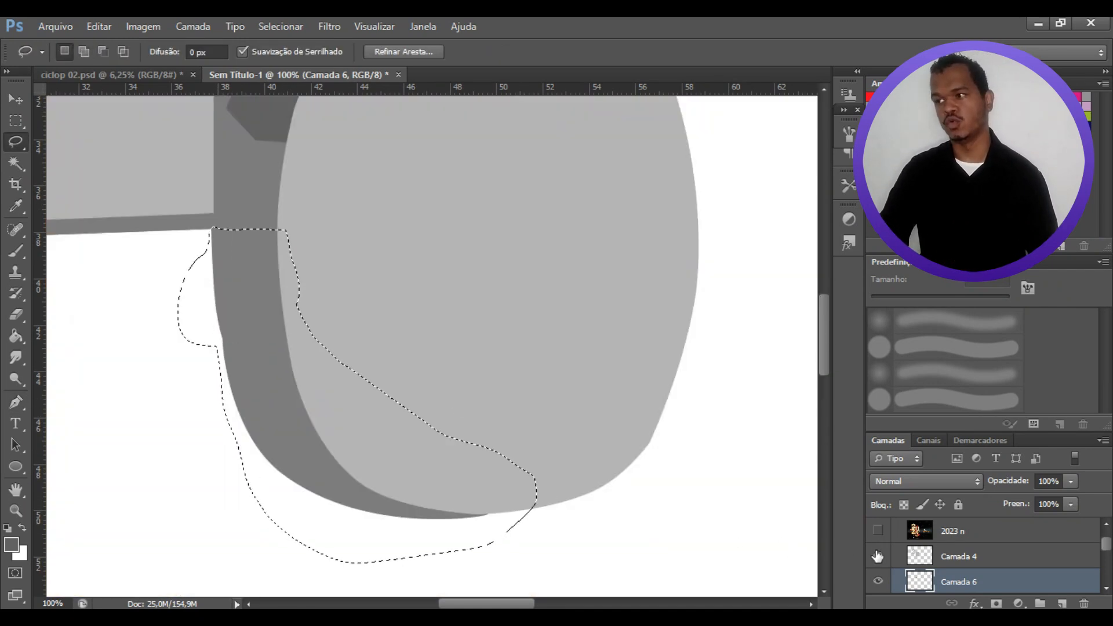
click(876, 555)
mouse_move(400, 414)
mouse_down()
mouse_move(267, 293)
mouse_move(288, 284)
mouse_move(272, 245)
mouse_up()
Step: Check Camada 6 and Camada 5 to find which layer holds the selected lower side of the 0
mouse_move(824, 361)
mouse_down()
mouse_move(824, 343)
mouse_move(824, 355)
mouse_up()
drag(1107, 545, 1107, 550)
click(877, 540)
click(878, 541)
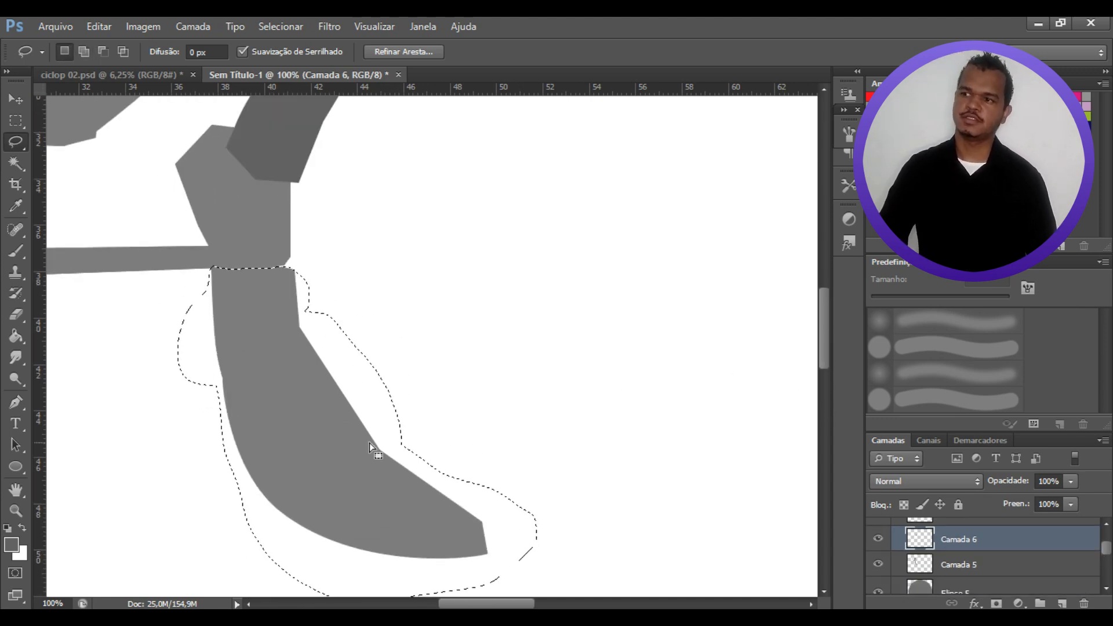
drag(1106, 555, 997, 532)
drag(1107, 545, 1107, 562)
key(p)
right_click(314, 419)
click(1106, 553)
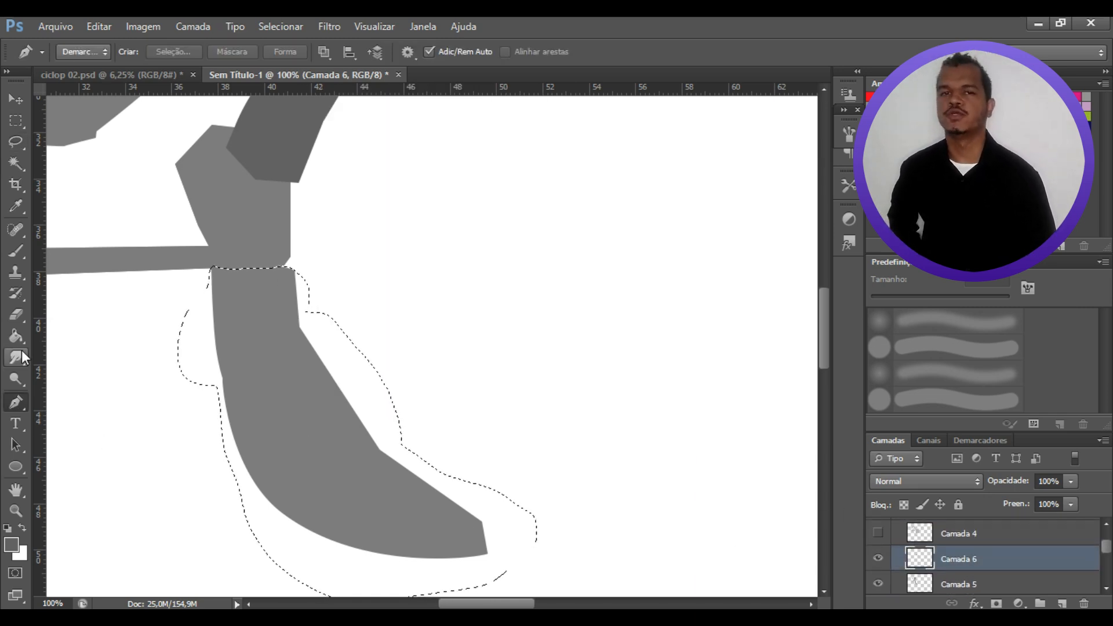
click(16, 251)
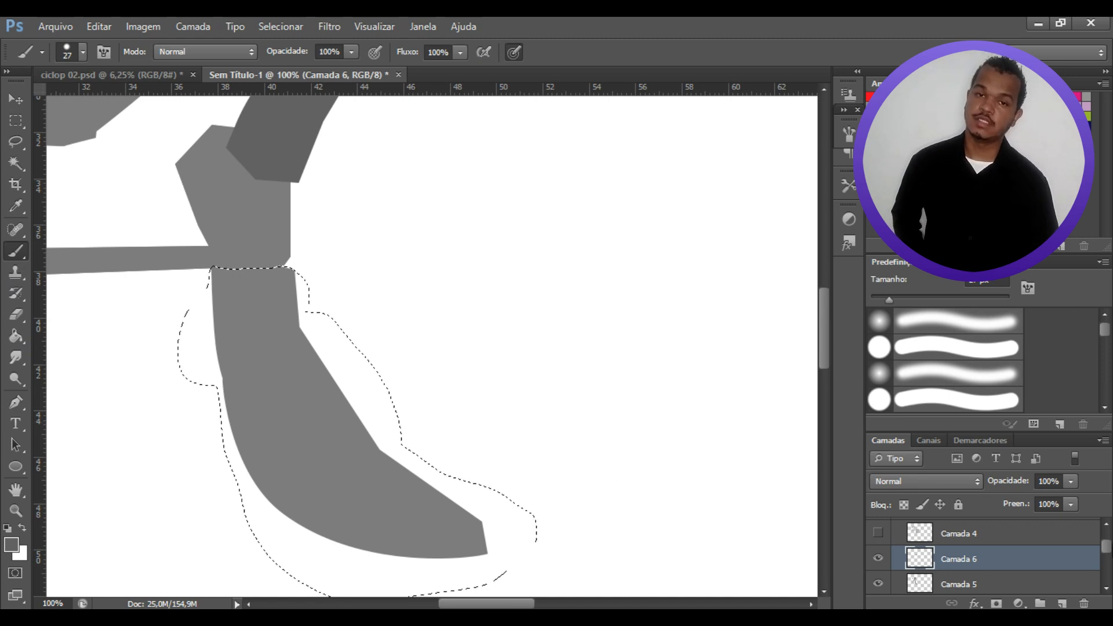
drag(1106, 550, 1107, 552)
click(1019, 564)
click(879, 564)
click(878, 565)
click(957, 543)
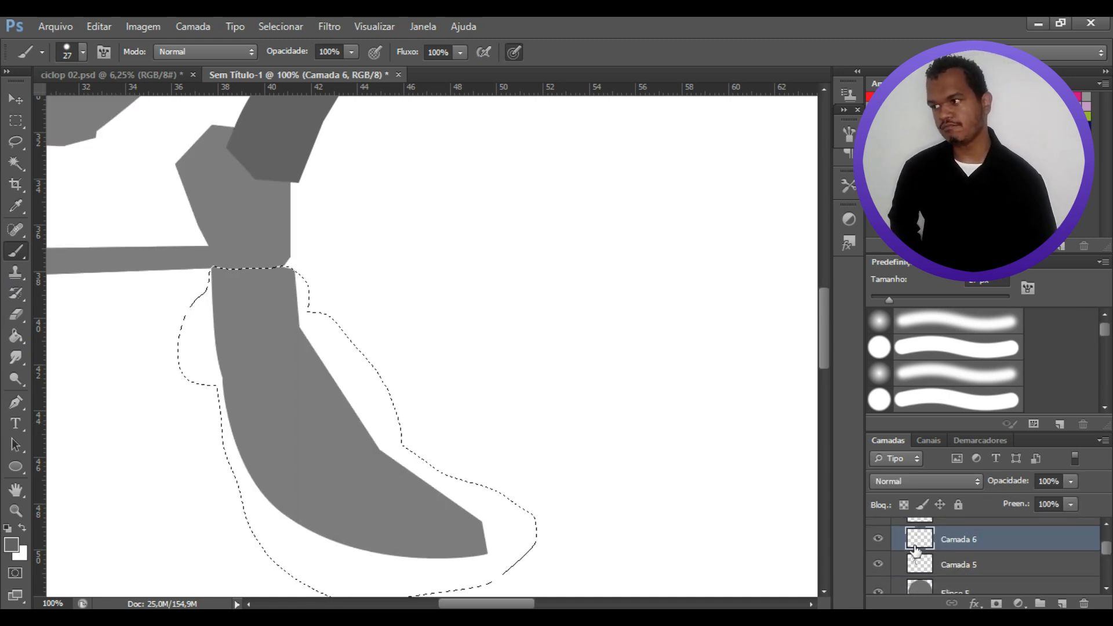
Step: Duplicate Camada 5, hide the copy and paste the selected lower side of the 0 as a new layer
right_click(986, 571)
click(836, 105)
click(704, 202)
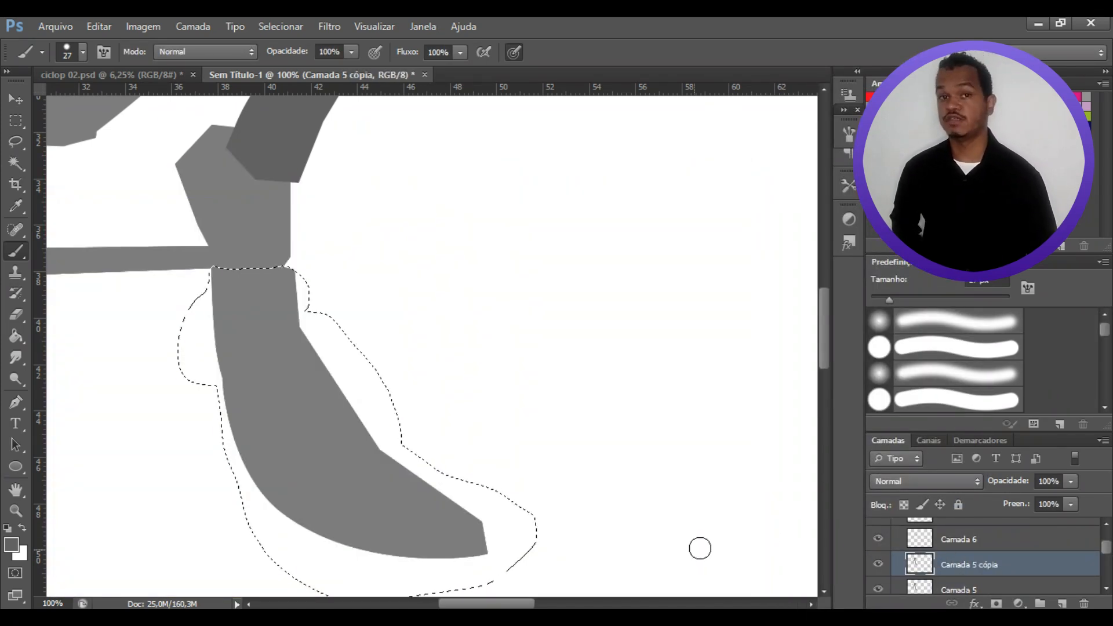
click(945, 546)
click(878, 546)
click(878, 545)
click(881, 566)
key(ctrl+v)
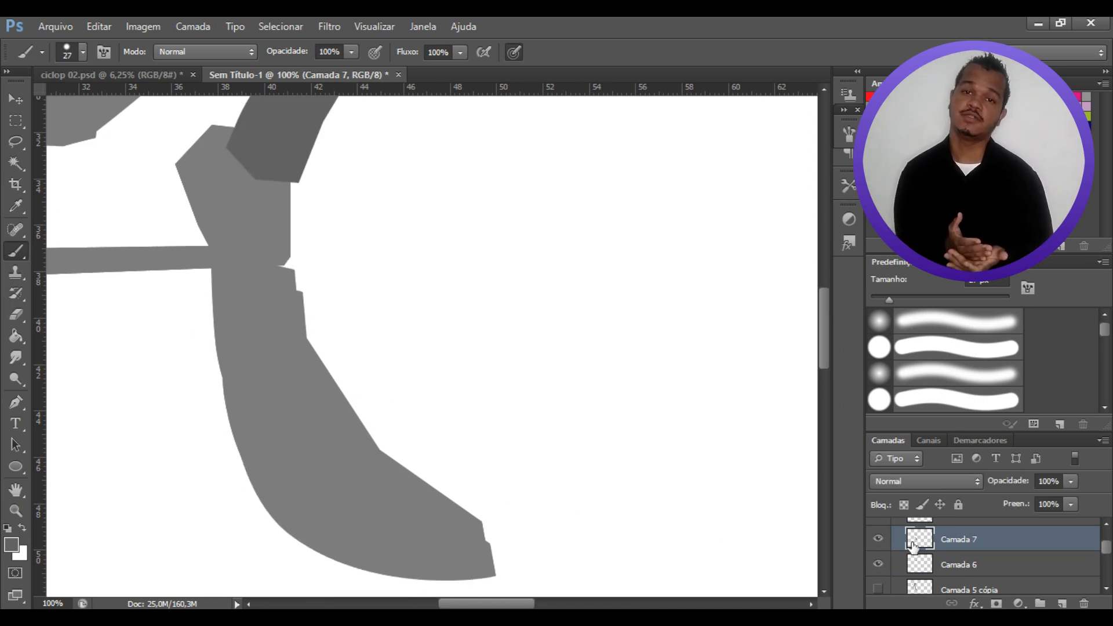
Step: Compare Camada 7, Camada 6, Camada 5 cópia and Camada 5 by switching their visibility to identify each layer's content
click(915, 563)
click(879, 564)
click(879, 564)
click(878, 540)
click(878, 539)
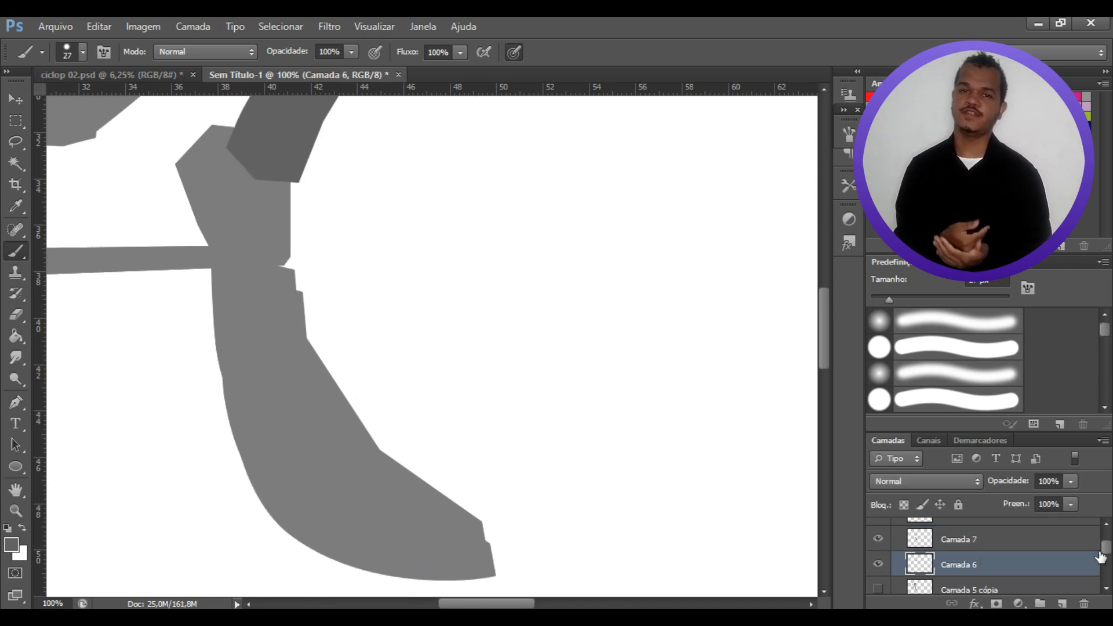
scroll(1102, 558, down, 1)
click(878, 554)
click(879, 556)
click(878, 555)
click(878, 555)
click(879, 557)
click(879, 582)
click(878, 581)
click(878, 581)
Step: Delete the original Camada 5 layer and leave its copy hidden
drag(1035, 580, 1083, 604)
drag(1033, 554, 1038, 568)
click(879, 582)
click(879, 582)
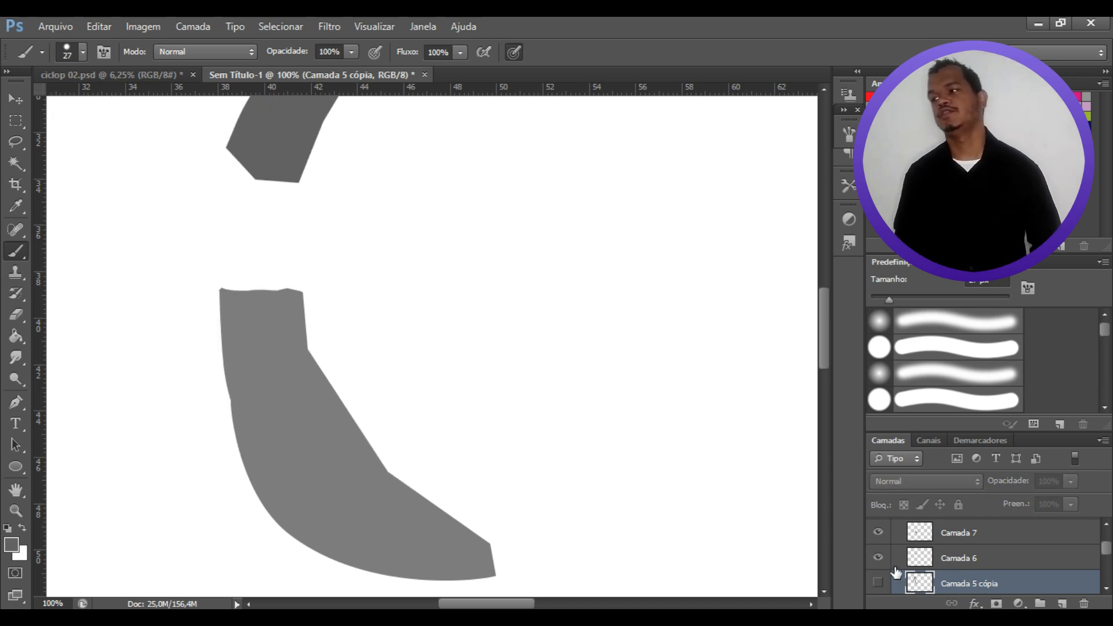
Step: Examine Camada 7 and Camada 6 separately to tell the 0's lower side from its upper side
scroll(928, 566, up, 4)
scroll(928, 557, down, 3)
click(928, 544)
click(878, 543)
click(878, 543)
click(921, 569)
click(879, 568)
click(878, 568)
Step: Darken the 0's lower side shape on Camada 7 with a Hue/Saturation adjustment
click(952, 548)
click(879, 542)
click(878, 543)
key(i)
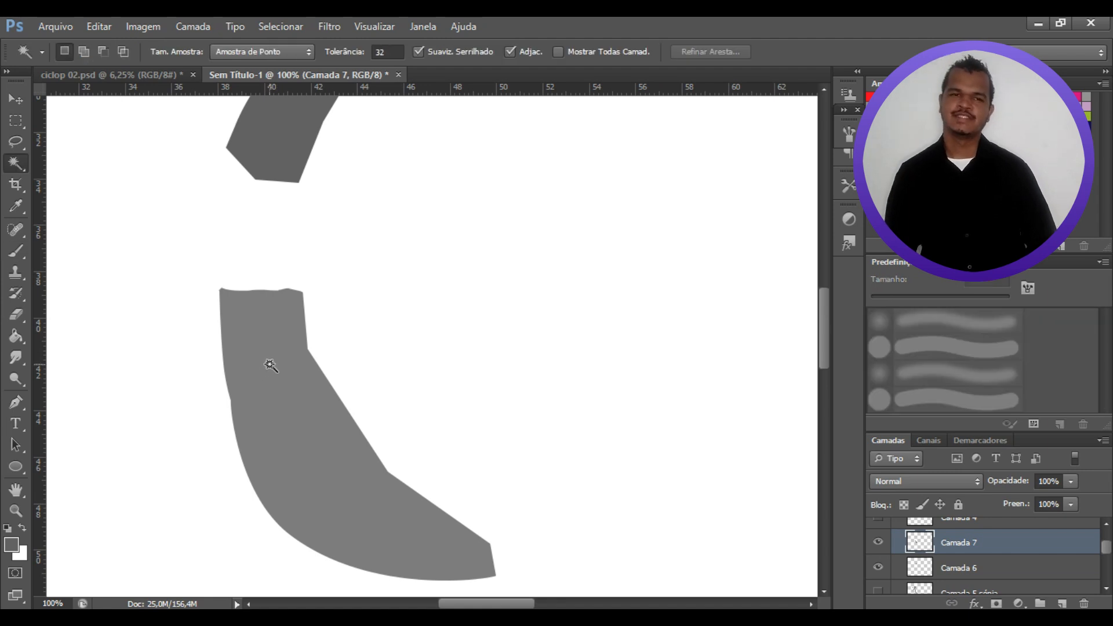
key(ctrl+u)
drag(845, 269, 835, 269)
click(1055, 110)
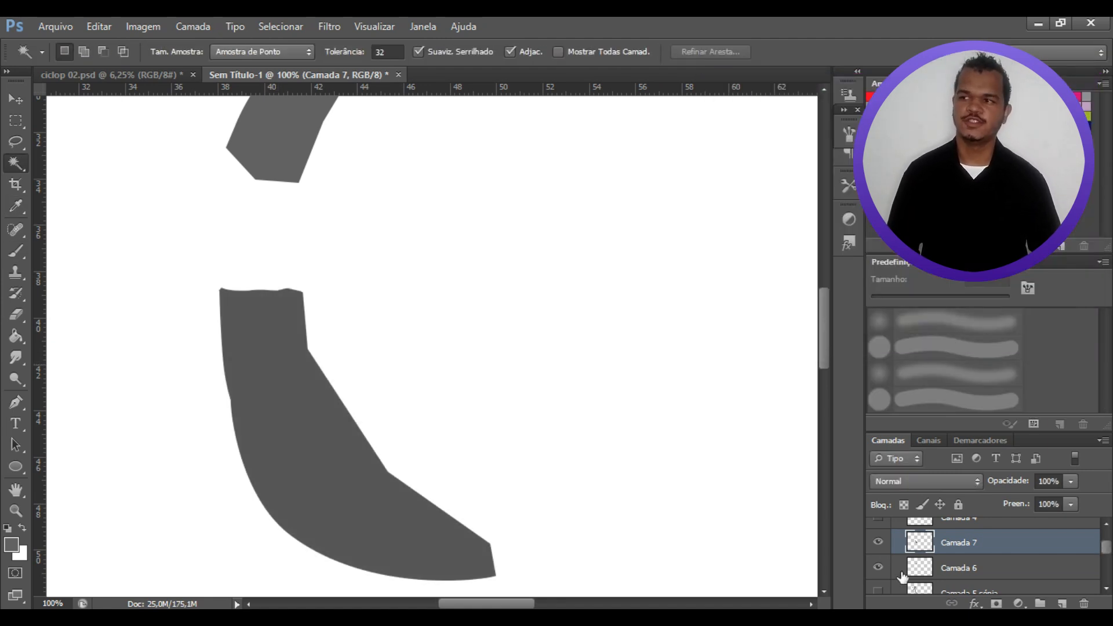
Step: Show Camada 5 cópia, set the Eraser's opacity to 100% and erase the leftover grey around the darker lower side
drag(1105, 547, 1106, 551)
click(980, 563)
click(878, 562)
key(e)
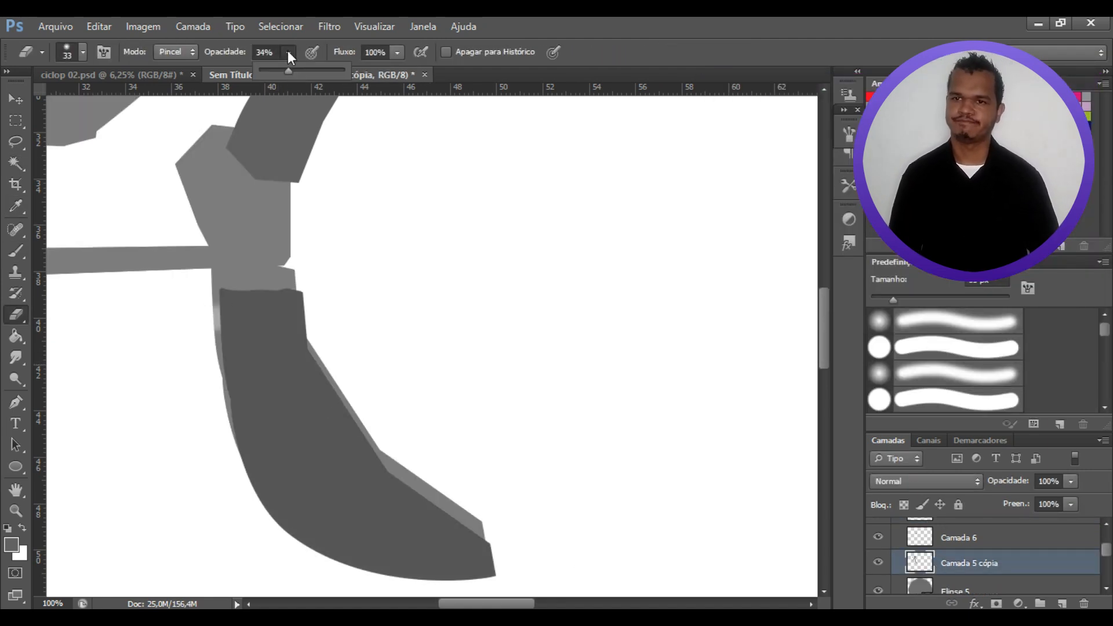
click(288, 53)
drag(288, 70, 348, 70)
drag(370, 437, 383, 546)
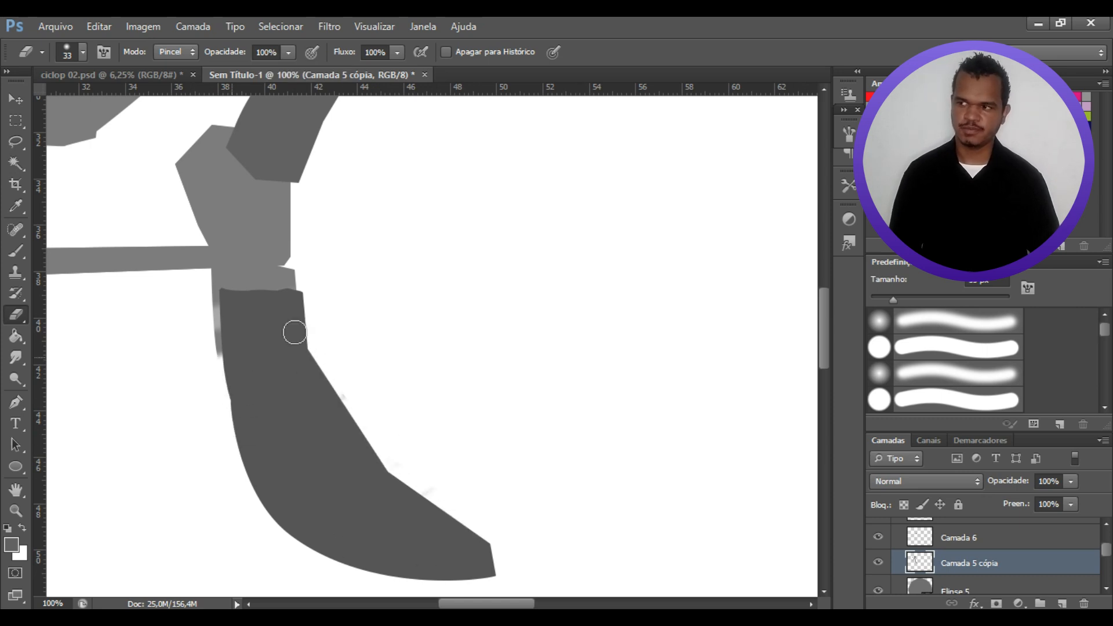
Step: Switch the Eraser to a hard round brush and erase the remaining side strip below the crossbar on Camada 5 cópia
click(82, 53)
double_click(52, 155)
drag(1104, 555, 1105, 550)
click(879, 524)
click(879, 524)
scroll(1097, 555, down, 2)
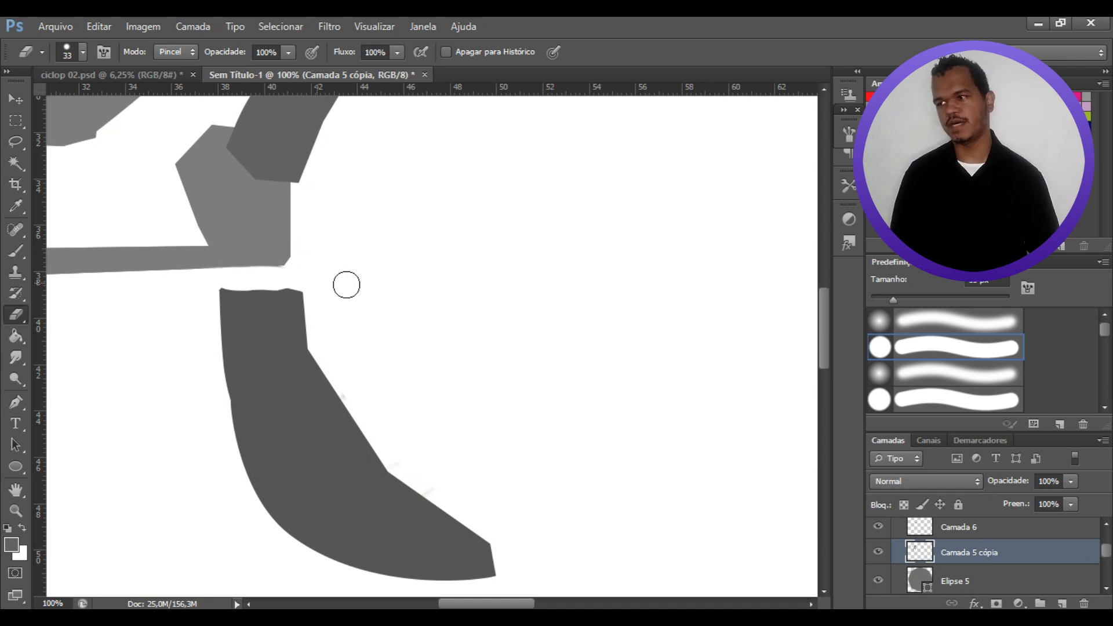
Step: Show Camada 4 and the 2023 n reference, and reduce the reference's opacity to reveal the shapes beneath it
drag(1105, 553, 1106, 548)
click(878, 538)
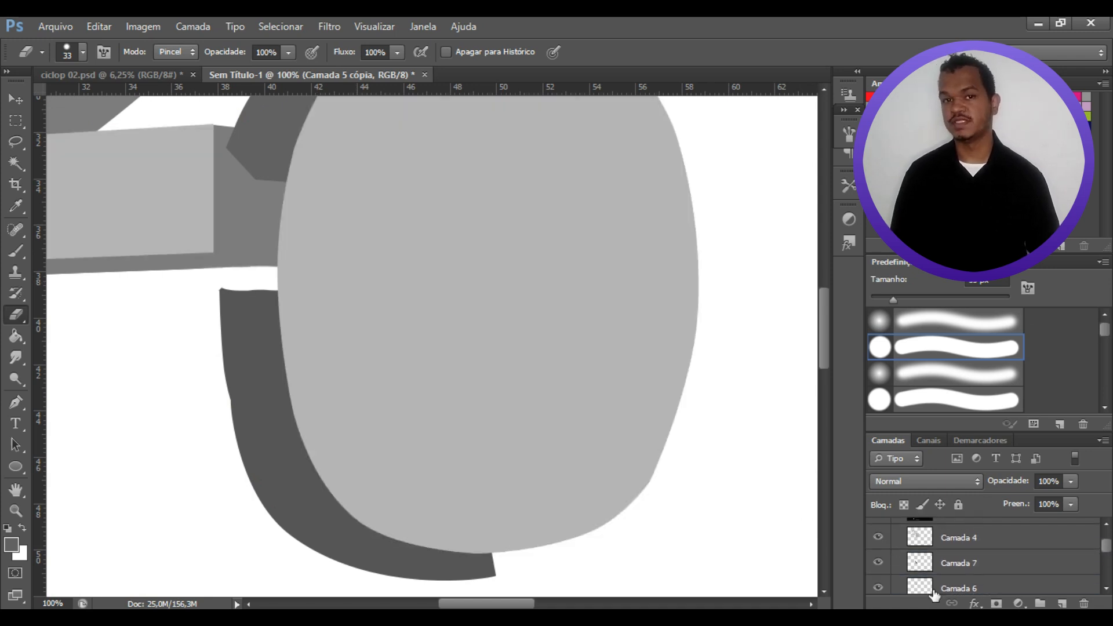
scroll(934, 580, up, 1)
click(879, 544)
click(963, 543)
click(1071, 481)
drag(1072, 499, 1034, 502)
Step: Compare the 0's grey side shapes with the semi-transparent 2023 n reference, checking Camada 5 cópia on and off
drag(1106, 543, 1106, 552)
click(974, 556)
click(879, 558)
click(879, 558)
click(968, 548)
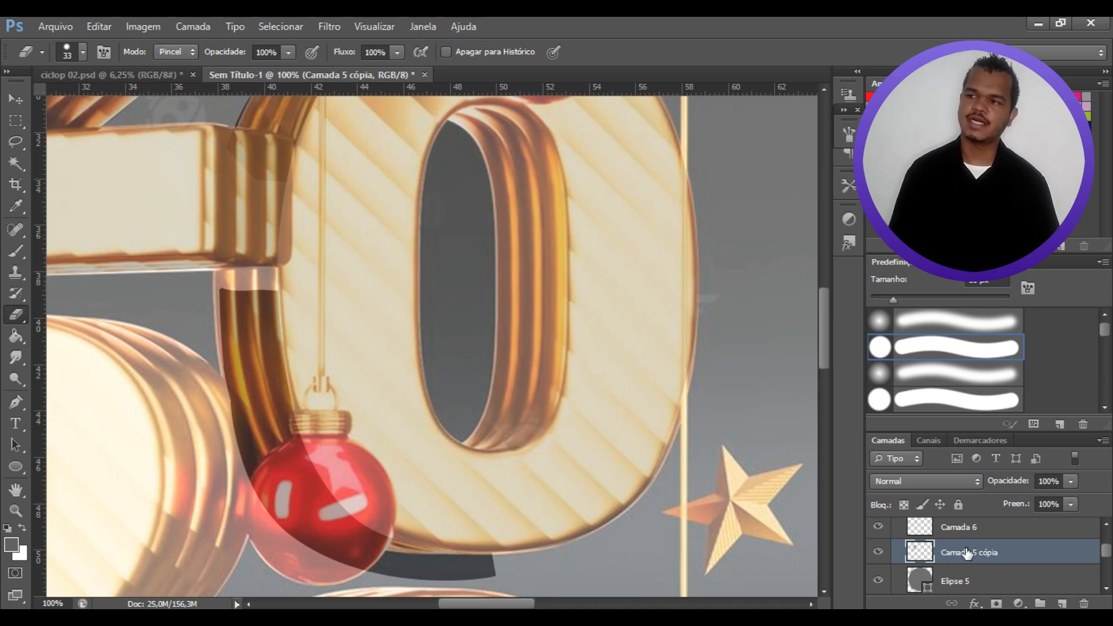
click(880, 553)
click(880, 553)
scroll(928, 551, up, 3)
click(881, 527)
scroll(1034, 573, down, 3)
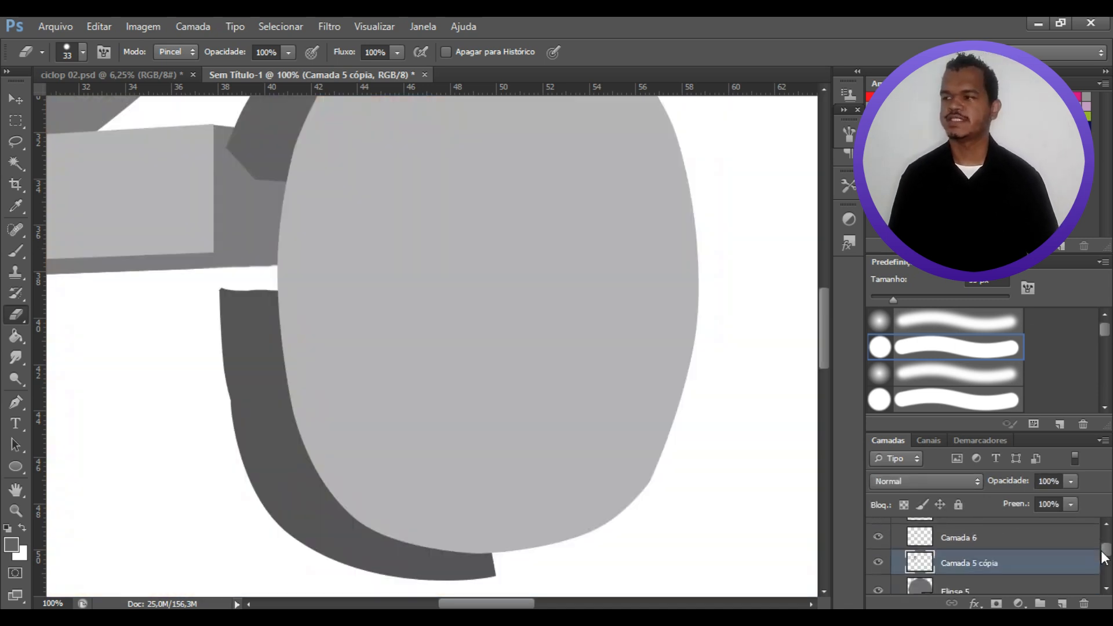
Step: Check the 0's side pieces by toggling the visibility of Camada 6 and Camada 5 cópia, with Camada 5 cópia selected
scroll(1055, 556, up, 3)
click(1013, 540)
click(878, 538)
click(878, 538)
click(878, 564)
click(878, 564)
click(959, 563)
Step: Undo the last eraser stroke and ready the 27 px Brush on a new layer above Camada 6
click(83, 53)
click(249, 314)
key(ctrl+z)
key(b)
click(83, 52)
click(260, 332)
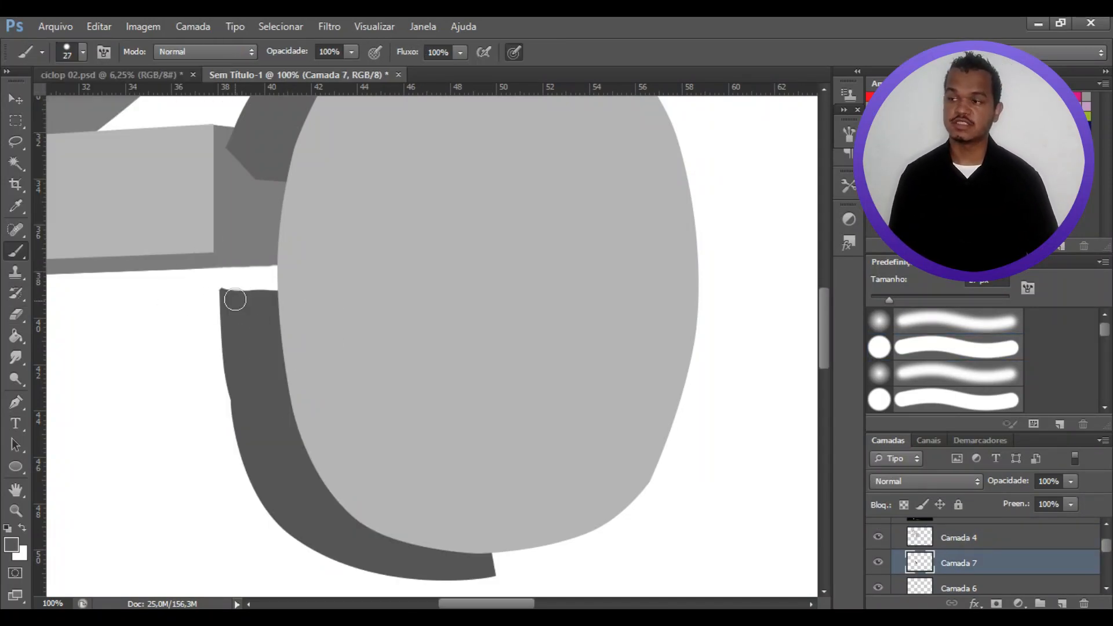
Step: Show the 2023 n reference, lasso the 0's lower dark side and move it slightly up and left to match the reference
scroll(955, 565, up, 2)
click(879, 563)
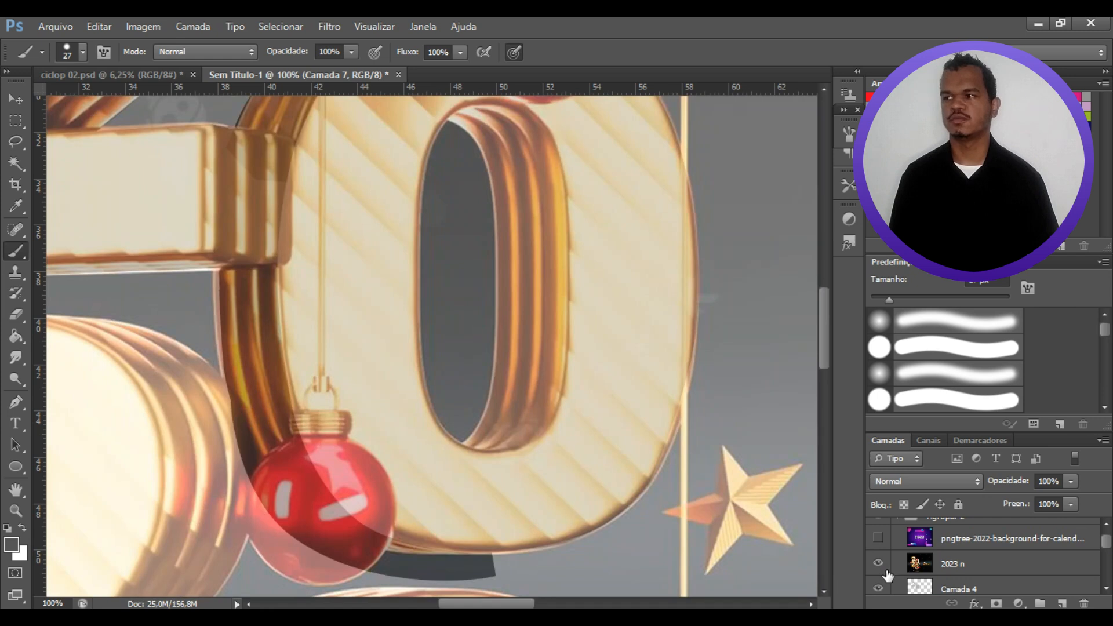
key(l)
drag(204, 290, 201, 278)
key(v)
mouse_move(276, 421)
mouse_down()
mouse_move(288, 400)
mouse_move(270, 399)
mouse_up()
Step: Hide the reference, deselect, paint the dark side up to the 2's crossbar and erase the paint overlapping the crossbar's end
click(878, 531)
key(ctrl+d)
key(b)
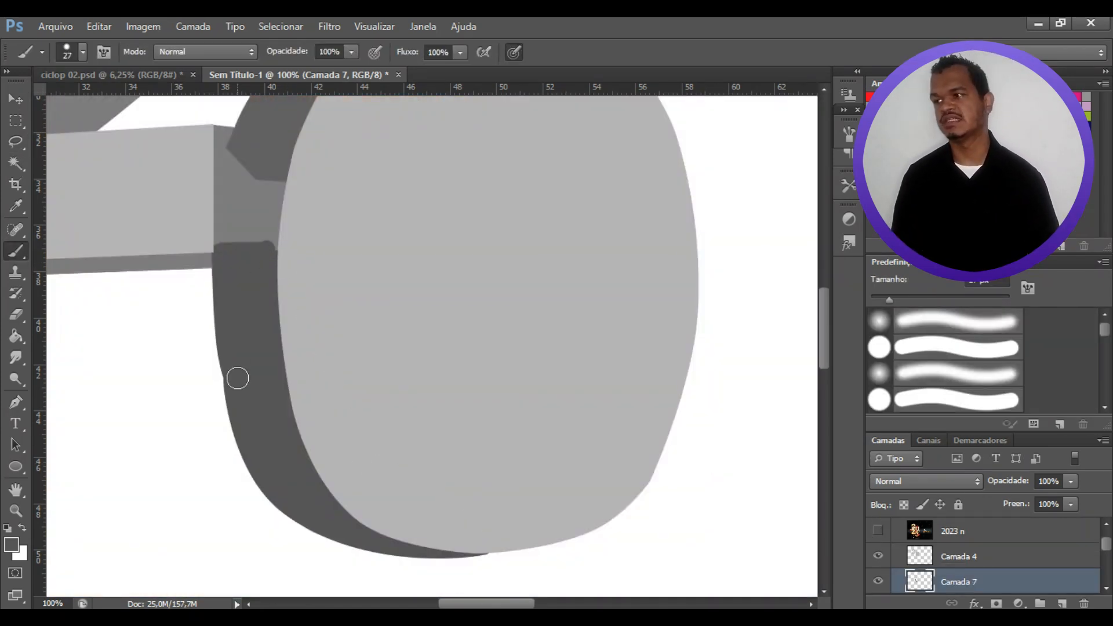
key(e)
drag(265, 252, 210, 251)
click(879, 530)
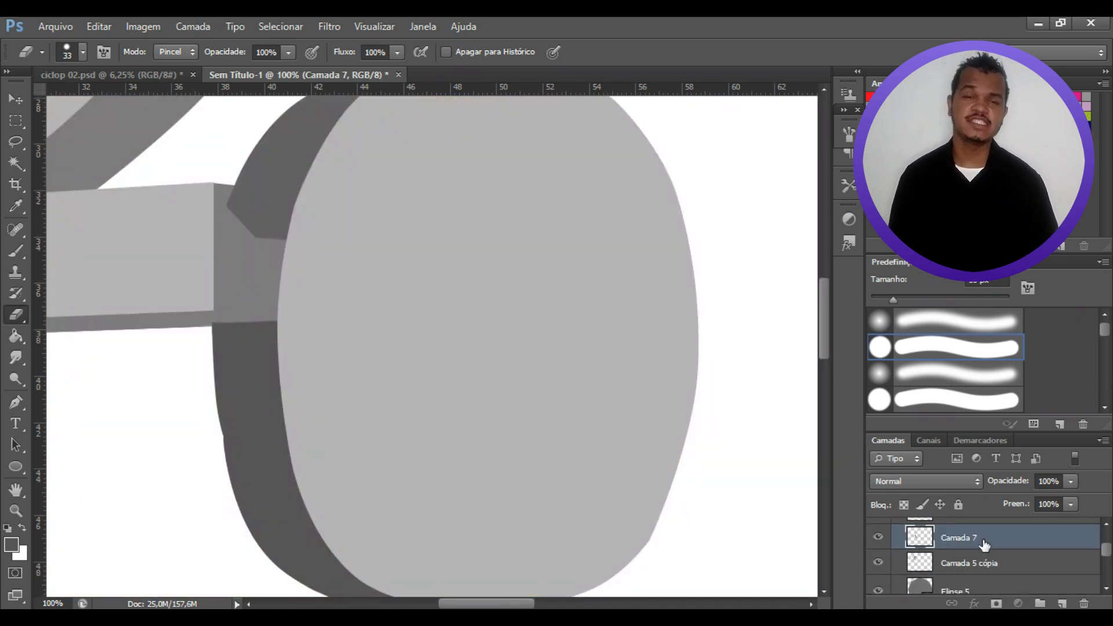
Step: Undo the last stroke beside the 0 and check Camada 5 cópia and Camada 7 by toggling their visibility
drag(824, 337, 824, 358)
mouse_move(295, 439)
mouse_down()
mouse_move(328, 462)
mouse_move(333, 447)
mouse_up()
key(ctrl+z)
key(b)
click(879, 562)
click(879, 563)
click(879, 537)
click(879, 538)
click(957, 539)
Step: Move Camada 7 below Camada 5 cópia so the crossbar's end overlaps the 0's dark side
key(e)
drag(1107, 554, 1106, 549)
click(959, 554)
click(879, 553)
drag(959, 524, 960, 560)
click(878, 547)
mouse_move(825, 376)
mouse_down()
mouse_move(824, 343)
mouse_move(825, 358)
mouse_up()
Step: Smooth the bump on the outer edge of the 0's lower dark side with the Brush
click(951, 571)
key(b)
drag(231, 400, 234, 418)
click(83, 53)
double_click(60, 179)
Step: Select Camada 4, show the 2023 n reference over it and undo the trial eraser stroke in the 0's opening
drag(1106, 552, 1107, 548)
click(959, 548)
click(880, 549)
click(879, 549)
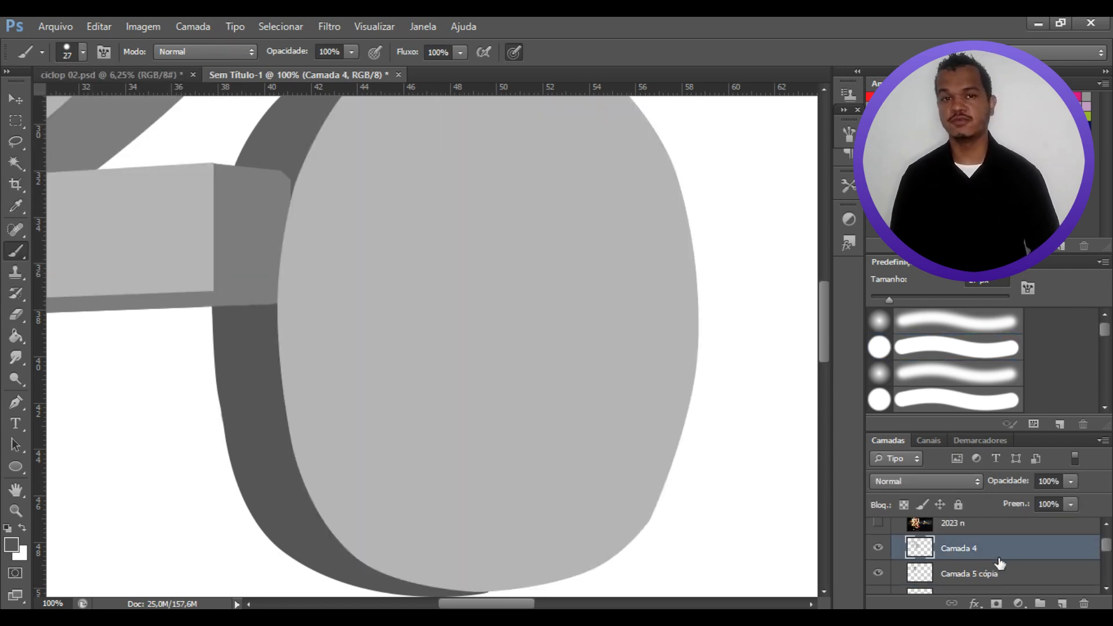
key(e)
click(880, 525)
mouse_move(457, 217)
mouse_down()
mouse_move(465, 347)
mouse_move(444, 252)
mouse_move(428, 380)
mouse_up()
key(ctrl+z)
click(1053, 537)
scroll(1021, 554, up, 2)
click(978, 572)
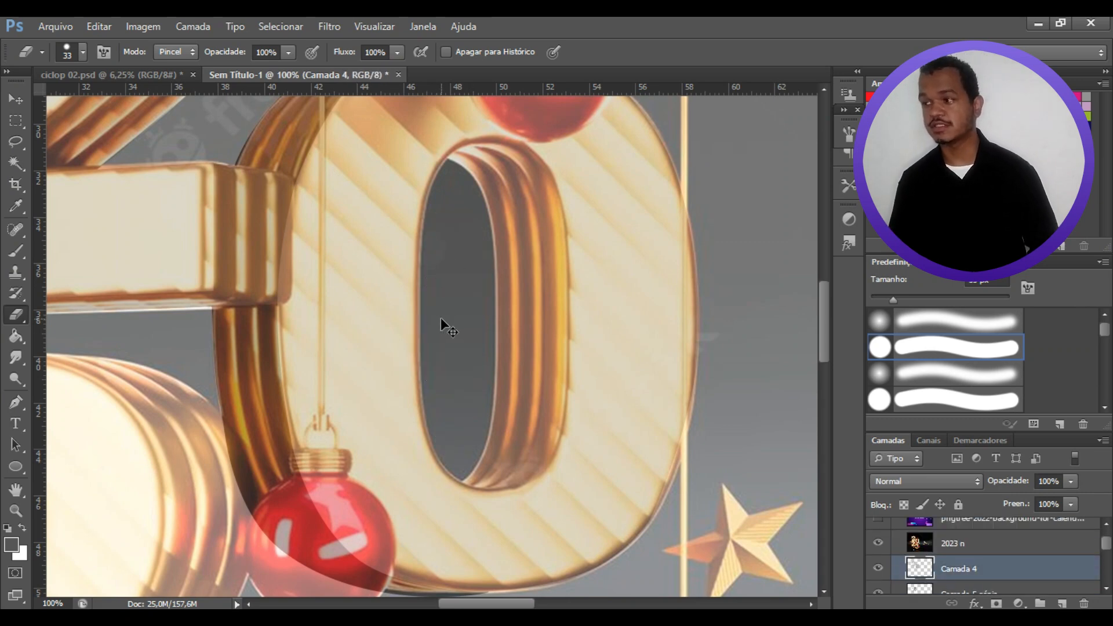
Step: Erase the lower part of the 0's opening on Camada 4, reducing the Eraser to 13 px for the narrow end
key(ctrl+plus)
drag(433, 277, 451, 466)
scroll(487, 410, down, 3)
drag(430, 254, 464, 364)
click(83, 52)
drag(48, 107, 36, 106)
mouse_move(430, 334)
mouse_down()
mouse_move(454, 396)
mouse_move(489, 380)
mouse_move(534, 304)
mouse_up()
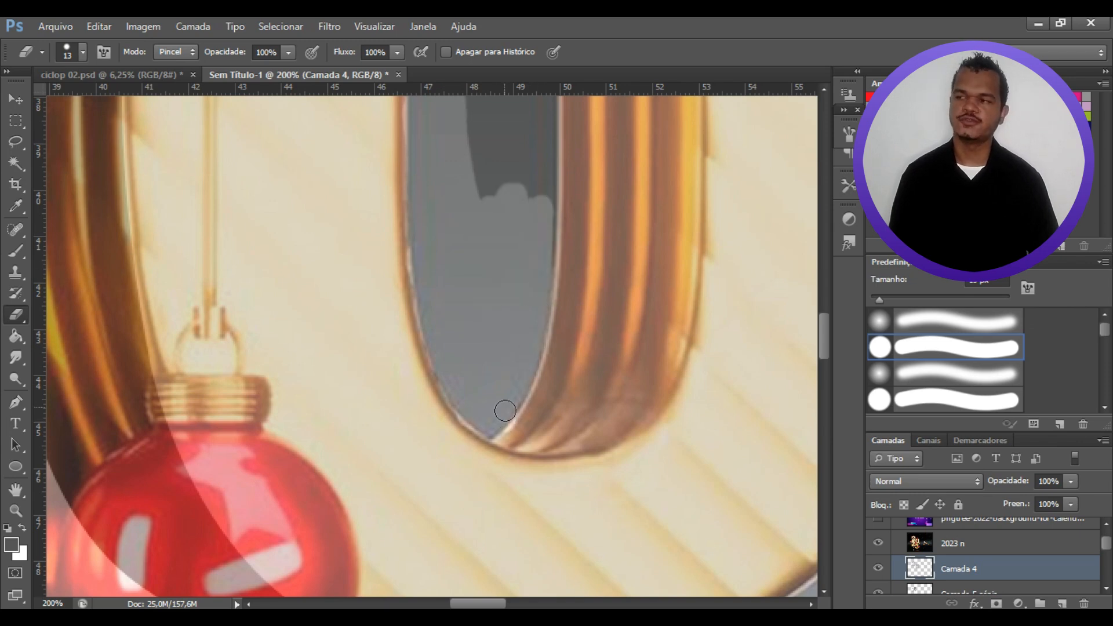
Step: Lasso the remaining upper part of the 0's opening, clear it and erase the leftover grey inside
scroll(504, 377, up, 5)
key(l)
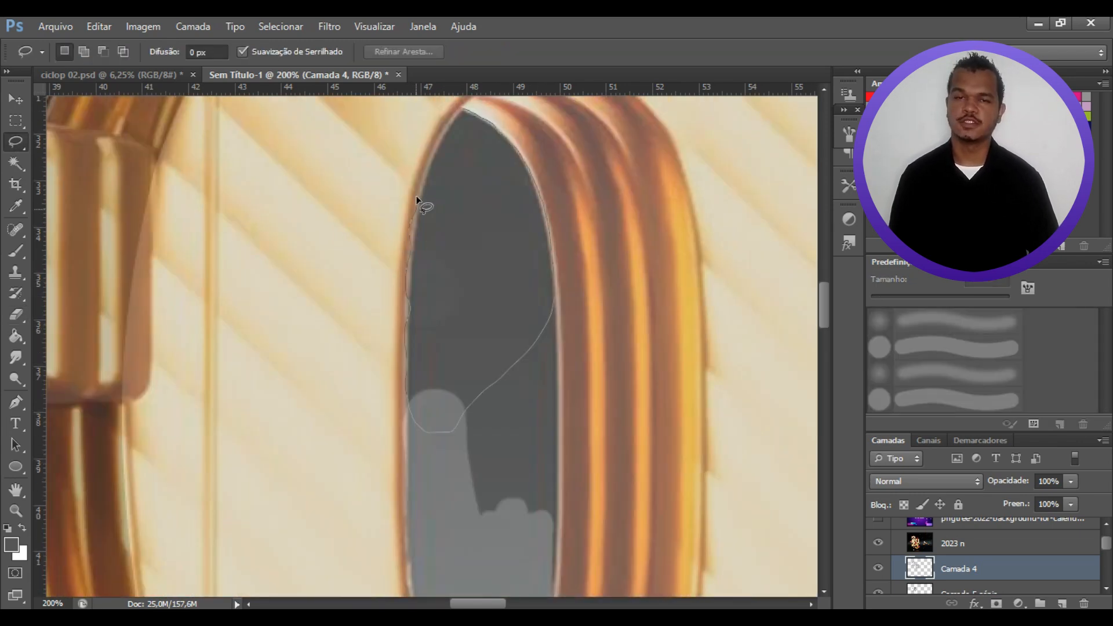
drag(416, 210, 462, 109)
drag(825, 310, 824, 322)
mouse_move(555, 189)
mouse_down()
mouse_move(557, 291)
mouse_move(451, 308)
mouse_up()
drag(556, 396, 503, 458)
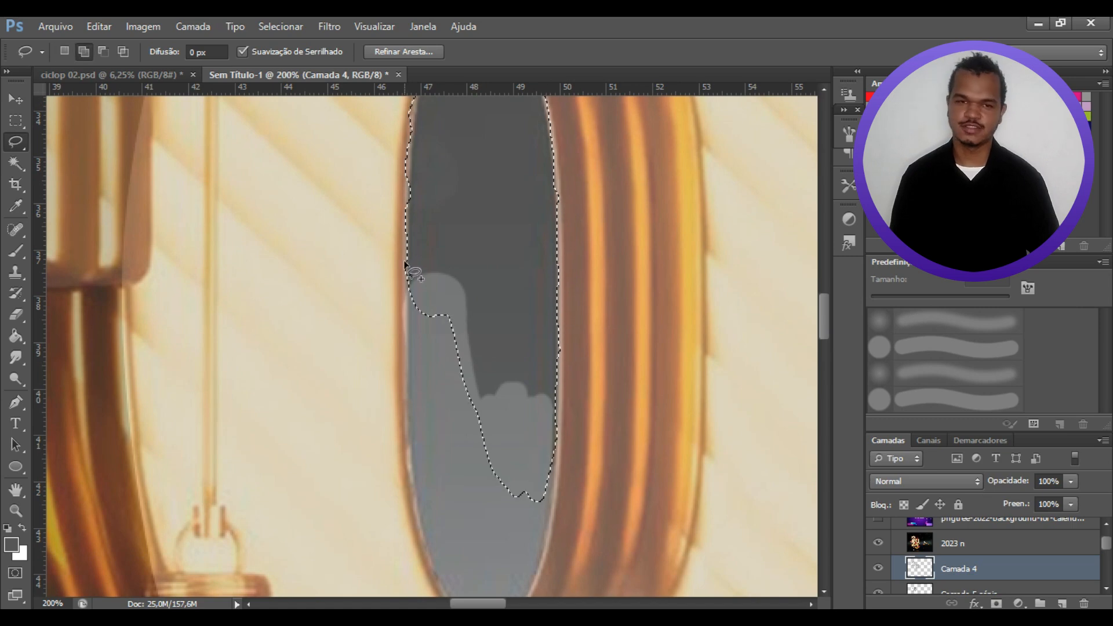
scroll(437, 275, up, 2)
key(e)
mouse_move(461, 113)
mouse_down()
mouse_move(411, 356)
mouse_move(529, 266)
mouse_move(497, 494)
mouse_up()
scroll(497, 495, down, 3)
Step: Hide the 2023 n reference and sample the light grey of the 0's front face as the foreground colour
key(l)
click(878, 543)
drag(825, 339, 825, 311)
key(b)
alt+click(371, 249)
Step: Trace the left edge of the 0's opening with curved Pen segments
key(p)
click(461, 107)
click(485, 544)
drag(474, 389, 407, 394)
drag(825, 311, 825, 302)
drag(437, 232, 420, 228)
drag(824, 294, 793, 335)
drag(445, 261, 430, 258)
click(475, 362)
click(375, 276)
Step: Close the path around the opening's left edge and fill it with the sampled light grey
drag(825, 344, 824, 281)
click(392, 266)
click(454, 211)
right_click(438, 235)
click(540, 331)
click(709, 152)
Step: Trace the right edge of the 0's opening with the Pen, from its upper tip to its lower tip
click(460, 198)
click(561, 435)
drag(507, 307, 538, 277)
drag(824, 308, 825, 330)
click(531, 569)
drag(548, 373, 555, 386)
scroll(489, 455, down, 3)
click(485, 450)
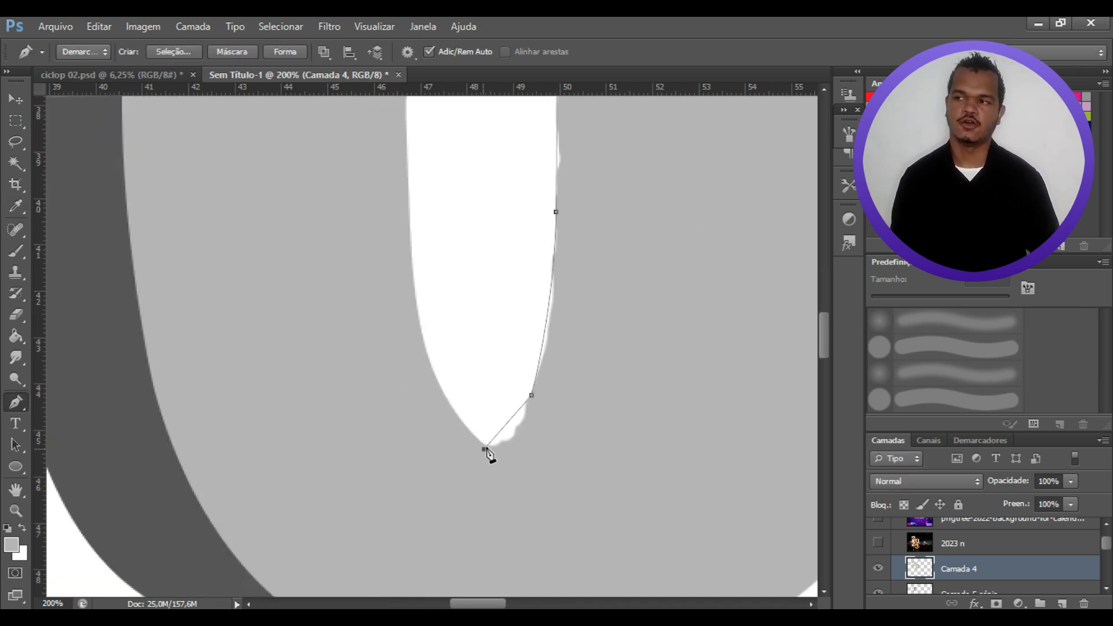
Step: Close the path over the 0's face beside the opening and fill it with light grey
click(659, 390)
click(693, 294)
click(639, 200)
mouse_move(824, 333)
mouse_down()
mouse_move(824, 277)
mouse_move(825, 329)
mouse_up()
click(616, 416)
click(709, 152)
Step: Sample the dark grey of the 0's side, show the 2023 n reference and select Camada 7
key(ctrl+minus)
key(b)
alt+click(282, 453)
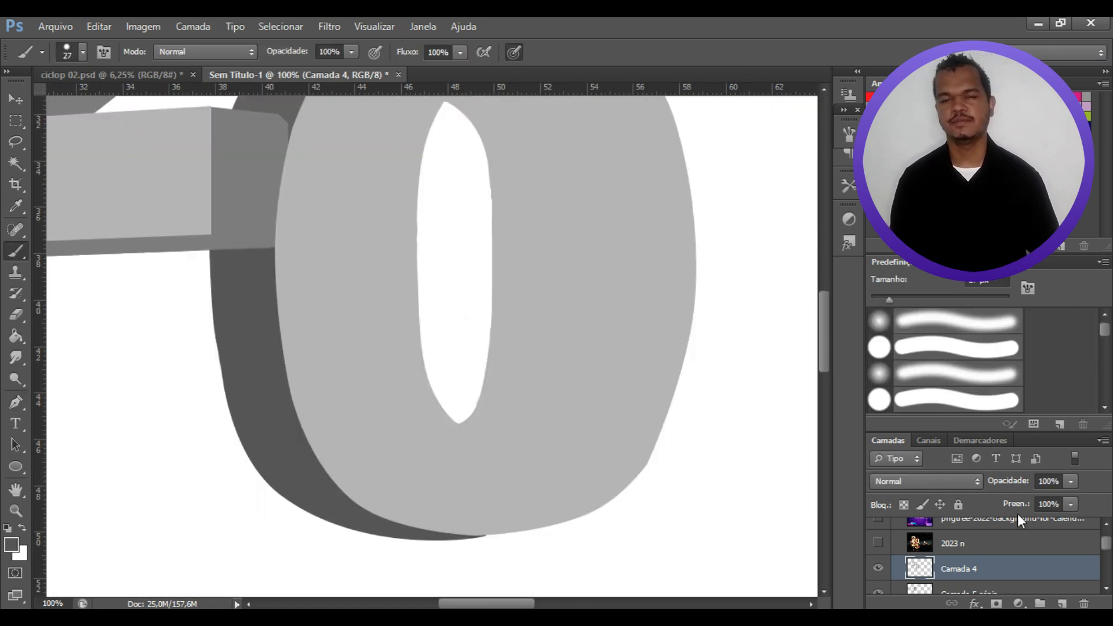
scroll(986, 556, down, 5)
click(956, 563)
double_click(879, 562)
scroll(951, 560, up, 5)
click(878, 543)
click(947, 547)
scroll(949, 548, down, 5)
click(951, 543)
Step: Trace the golden inner side of the 0's opening with the Pen, following its inner and outer curved edges
scroll(951, 545, up, 5)
key(ctrl+plus)
drag(824, 360, 825, 295)
key(p)
click(460, 236)
click(549, 371)
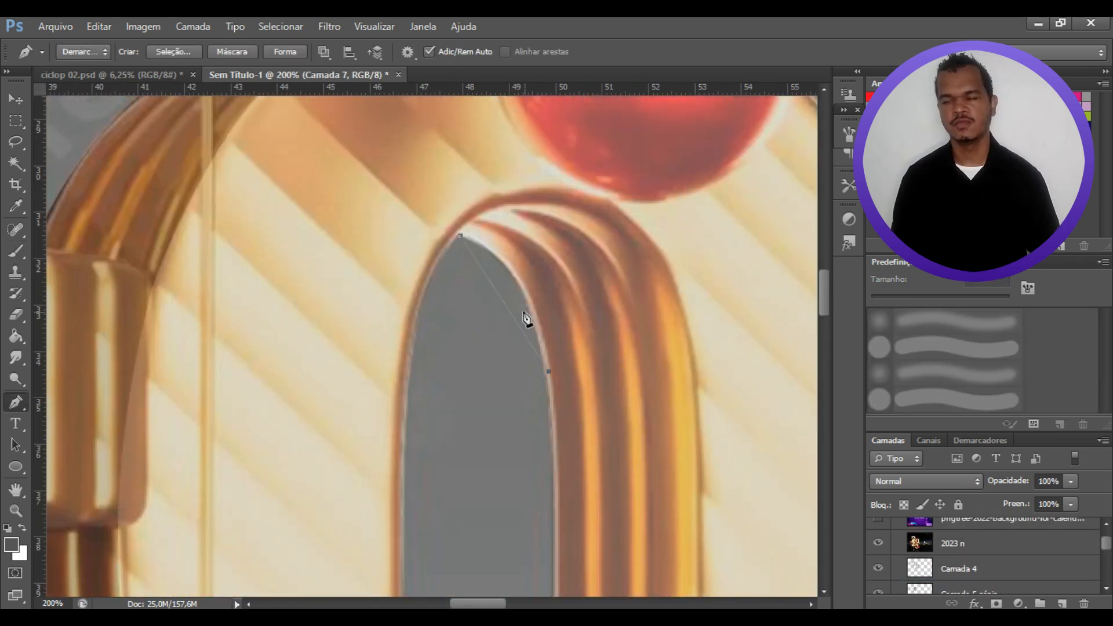
scroll(534, 330, down, 3)
scroll(764, 369, down, 5)
drag(486, 383, 513, 303)
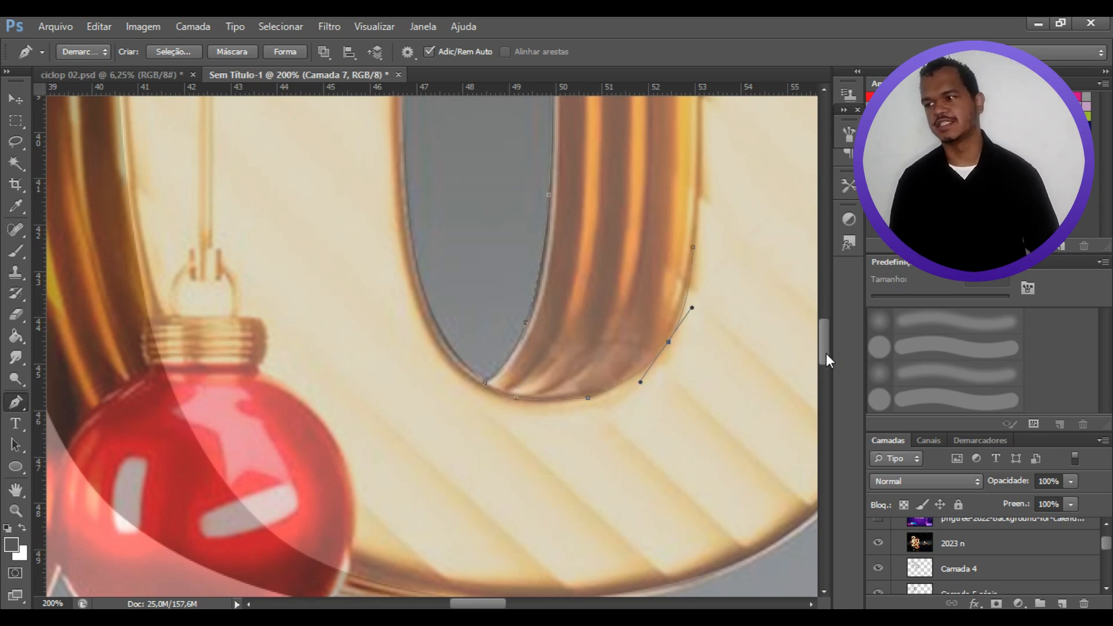
scroll(777, 304, up, 10)
drag(604, 275, 640, 295)
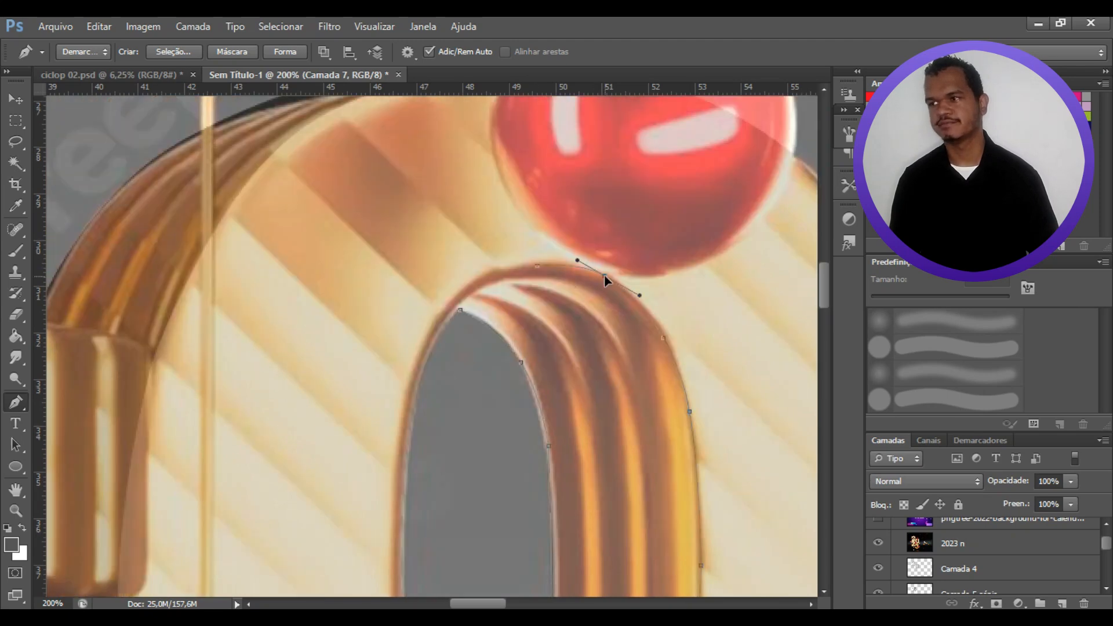
Step: Try to fill the inner side's path on Camada 7, hide the 2023 n reference to check it, and undo the fill
right_click(623, 407)
click(707, 197)
key(Return)
key(Return)
click(878, 542)
drag(1106, 544, 1106, 550)
key(ctrl+alt+z)
key(ctrl+alt+z)
key(ctrl+alt+z)
key(ctrl+alt+z)
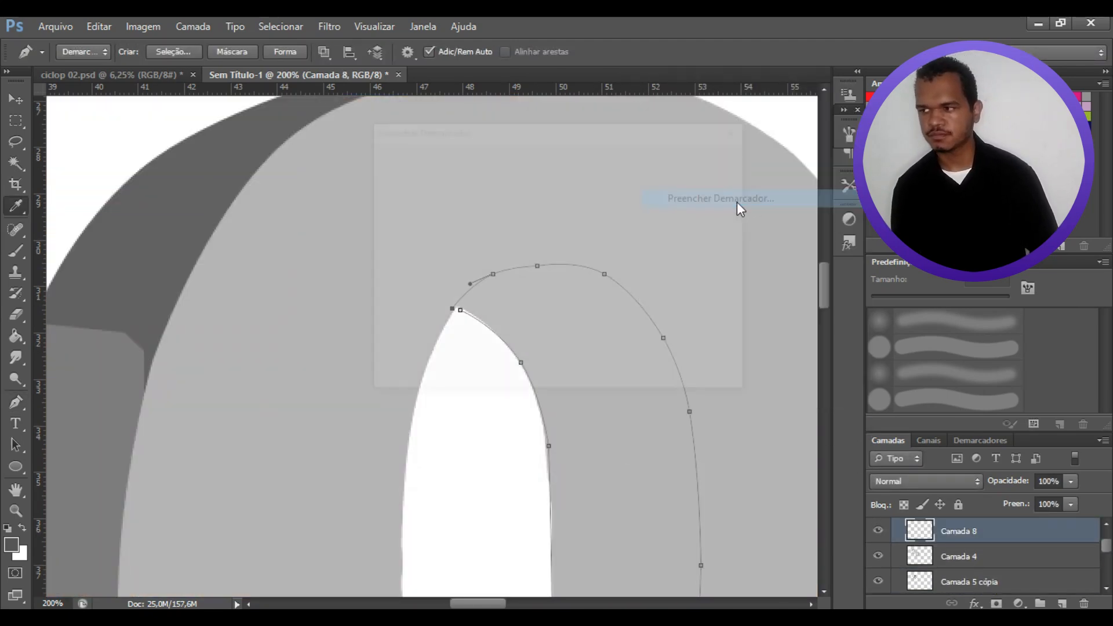
Step: Fill the inner side's path with dark grey on a new layer above Camada 4
click(721, 198)
key(Return)
key(ctrl+minus)
key(ctrl+minus)
scroll(993, 542, up, 2)
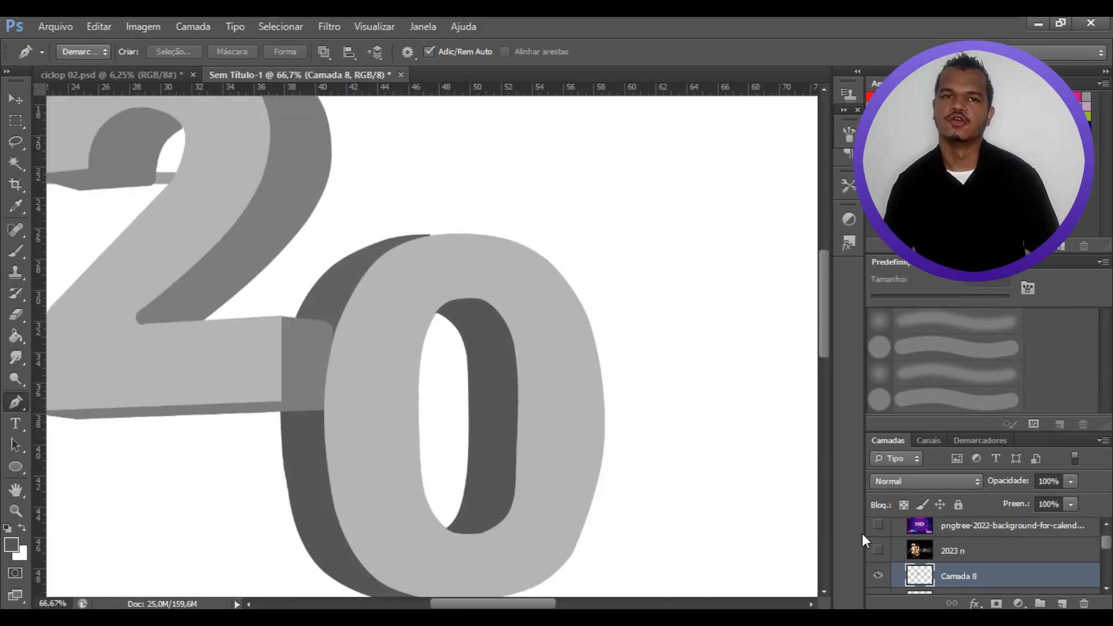
Step: Check the layer holding the 0's face by toggling its visibility, and add a new layer above Camada 4
drag(1107, 547, 1107, 550)
click(980, 559)
click(879, 584)
click(878, 583)
mouse_move(967, 584)
mouse_down()
mouse_move(969, 562)
mouse_move(986, 570)
mouse_move(953, 572)
mouse_up()
click(1062, 605)
Step: Lasso the 0's front face on Camada 4, cut it and paste it on the new layer
click(963, 582)
key(l)
mouse_move(333, 306)
mouse_down()
mouse_move(310, 489)
mouse_move(331, 314)
mouse_up()
key(ctrl+x)
click(962, 557)
key(ctrl+v)
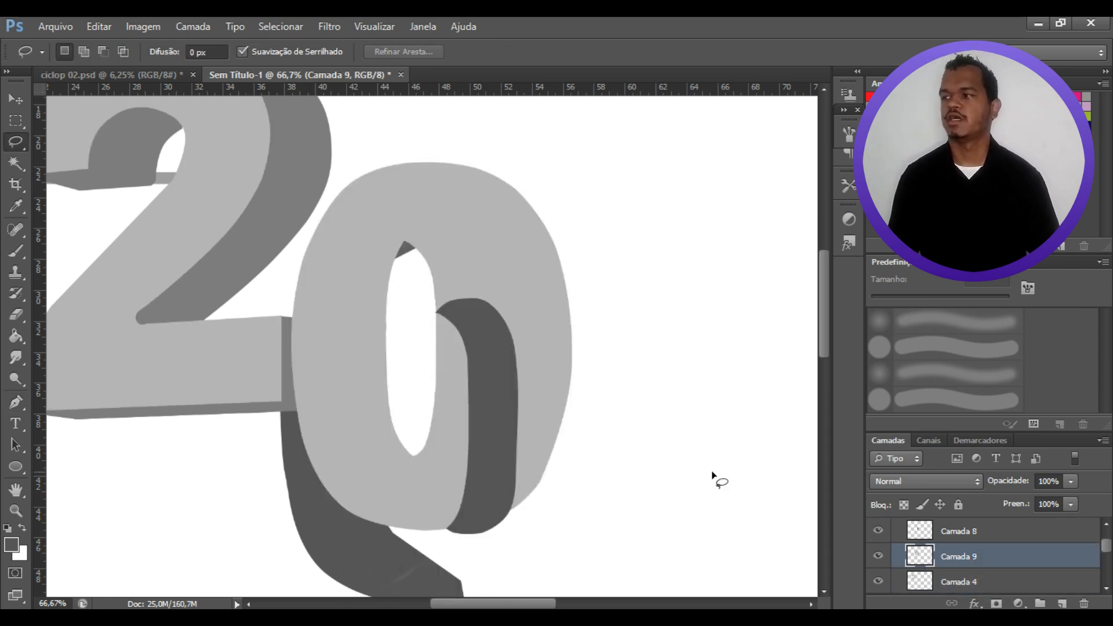
Step: Move the pasted 0 front face on Camada 9 onto its extruded sides and nudge it left into alignment
key(v)
drag(1106, 547, 1106, 543)
click(878, 548)
drag(518, 419, 565, 464)
key(ctrl+z)
click(960, 574)
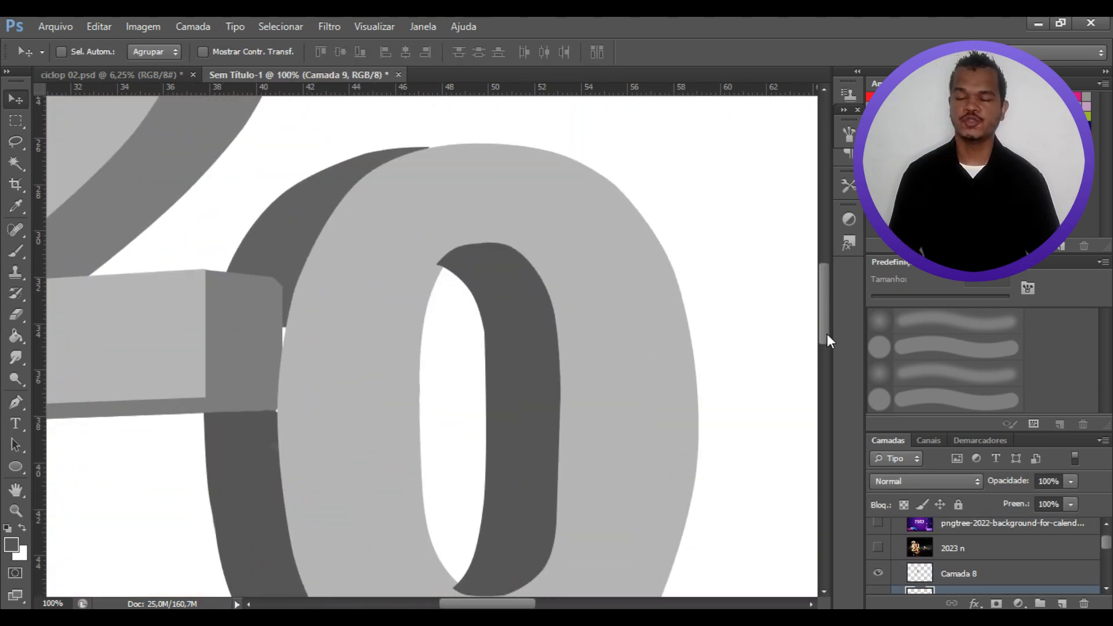
key(Left)
key(Left)
key(Left)
key(Left)
key(Left)
key(Left)
key(Left)
key(Left)
key(Left)
Step: Toggle layer visibility to identify the 0's parts, try to reorder a layer, and undo the change
drag(826, 330, 826, 352)
drag(1107, 544, 1106, 548)
click(959, 555)
click(879, 555)
click(878, 554)
click(879, 556)
click(880, 556)
drag(958, 558, 1019, 559)
key(ctrl+z)
Step: Check the layers' visibility and place Camada 9 directly below Camada 5 cópia
drag(1106, 549, 1106, 546)
click(986, 542)
click(879, 540)
click(878, 539)
mouse_move(985, 543)
mouse_down()
mouse_move(1002, 572)
mouse_move(1019, 559)
mouse_up()
Step: Erase the stray grey marks on Camada 5 cópia that lie over the 0's front face
key(e)
key(b)
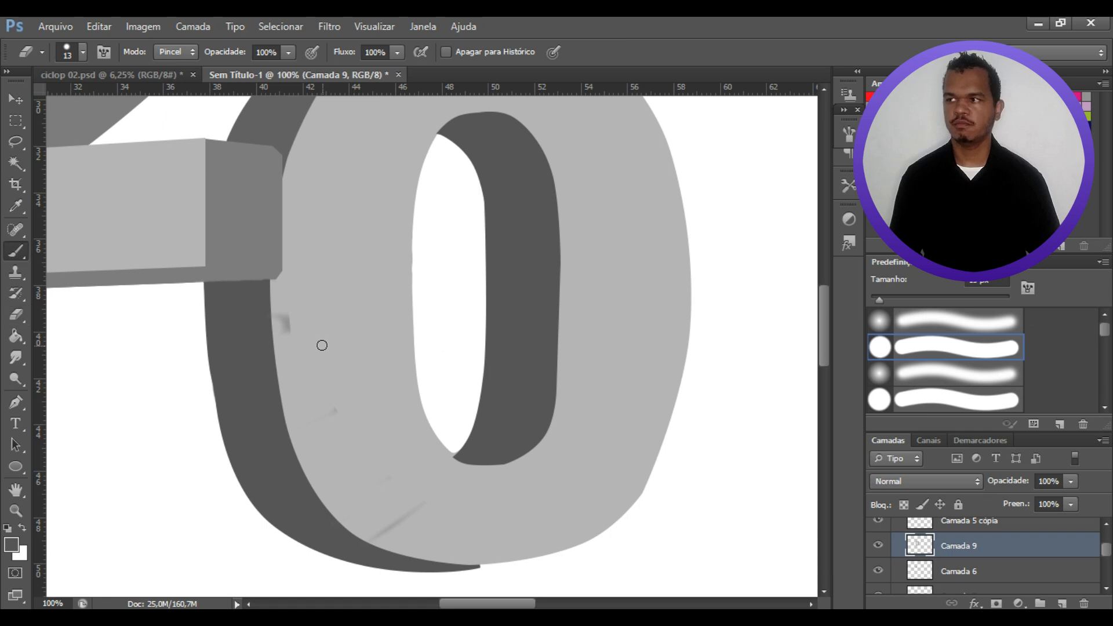
click(887, 571)
click(888, 571)
click(969, 522)
click(878, 532)
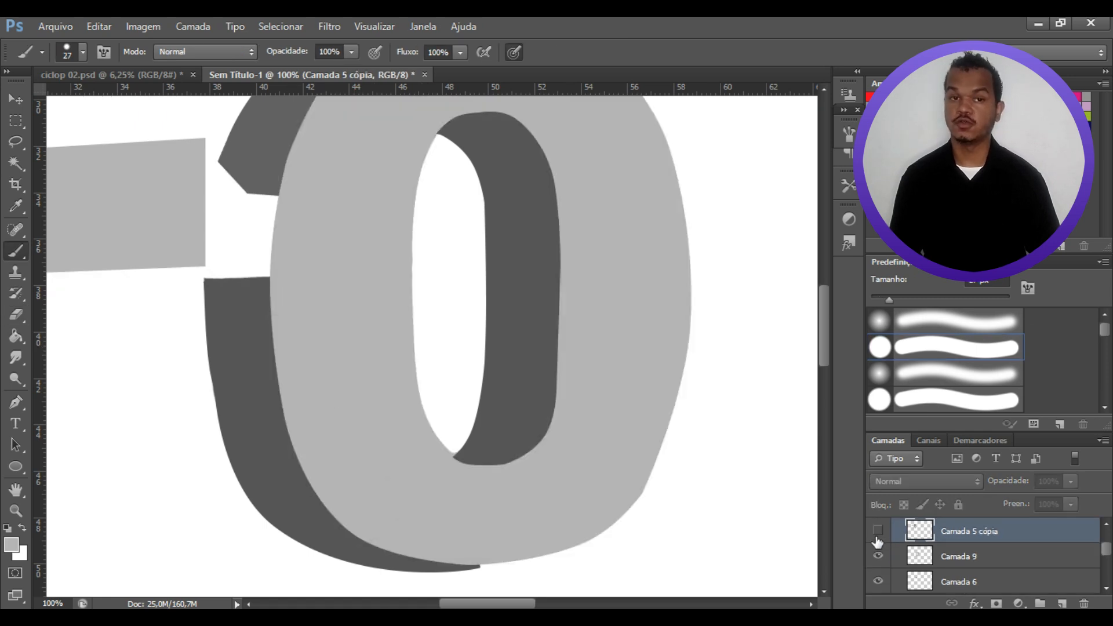
click(879, 531)
key(e)
drag(425, 504, 371, 542)
drag(284, 333, 252, 327)
Step: Add a new layer below 2023 n, pick up the light grey face colour and show the reference
drag(825, 348, 824, 382)
drag(1107, 549, 1106, 546)
key(ctrl+minus)
key(ctrl+minus)
key(ctrl+minus)
drag(824, 417, 824, 410)
key(b)
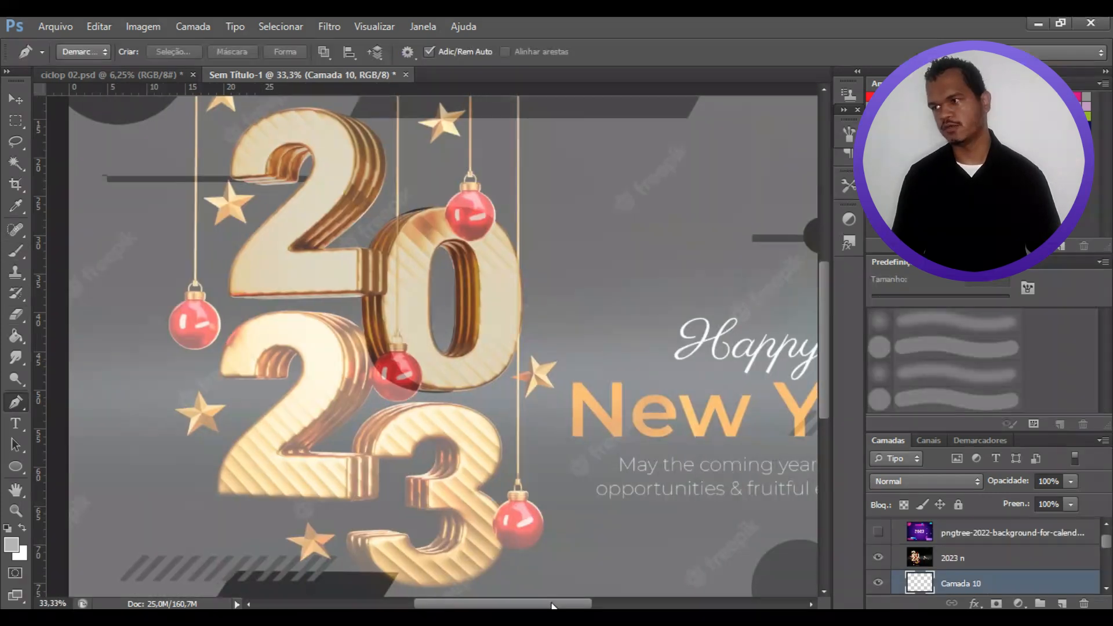
Step: Start the Pen path of the lower 2's front face along the end and inner curve of its hook
key(ctrl+plus)
key(ctrl+plus)
drag(825, 380, 824, 394)
key(ctrl+plus)
click(215, 325)
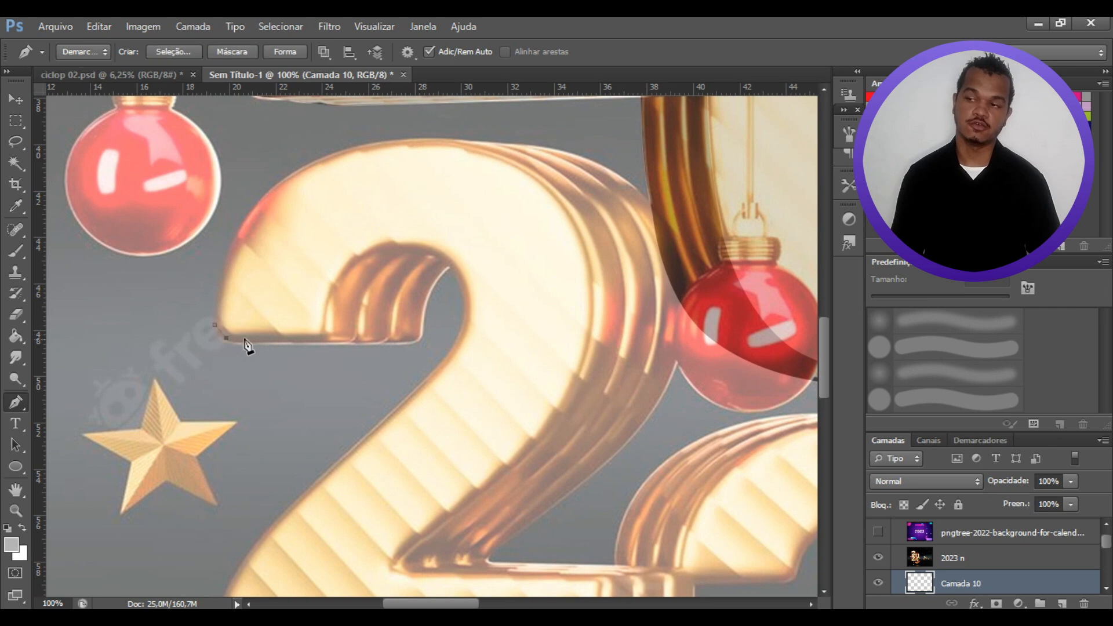
drag(457, 308, 466, 303)
Step: Continue the path around the lower 2's diagonal, base and outer curve to complete its front face outline
drag(825, 374, 824, 398)
click(241, 469)
click(293, 400)
click(214, 525)
drag(226, 468, 210, 470)
scroll(626, 533, down, 2)
click(608, 508)
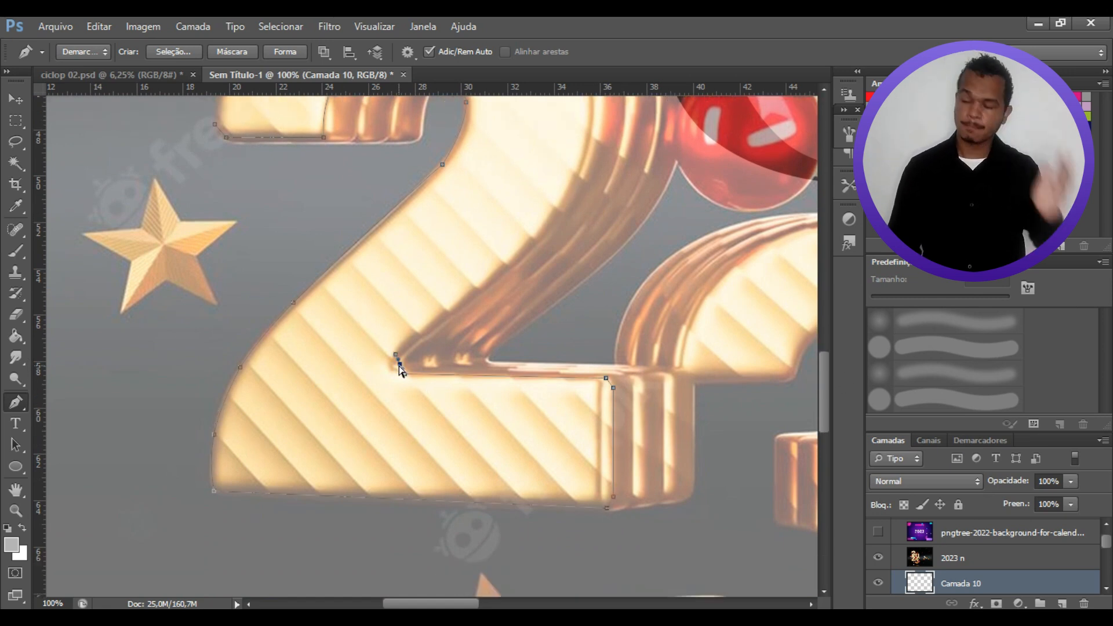
drag(498, 267, 503, 271)
drag(824, 412, 824, 367)
drag(492, 182, 442, 163)
Step: Hide the 2023 n reference and fill the lower 2's front face path with light grey
right_click(498, 280)
click(571, 358)
click(878, 558)
mouse_move(824, 386)
mouse_down()
mouse_move(829, 330)
mouse_move(828, 398)
mouse_up()
right_click(505, 258)
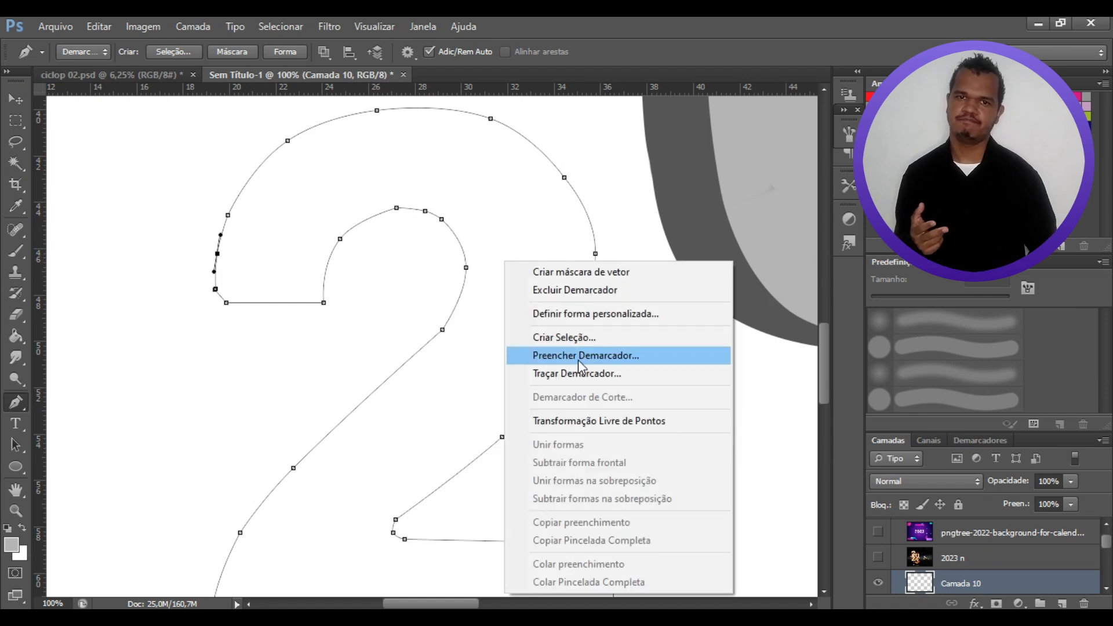
click(572, 355)
key(Escape)
key(b)
mouse_move(826, 371)
mouse_down()
mouse_move(826, 335)
mouse_move(826, 355)
mouse_up()
Step: Sample the upper 2's mid grey side colour, add a new layer below Camada 10 and show the reference
alt+click(683, 267)
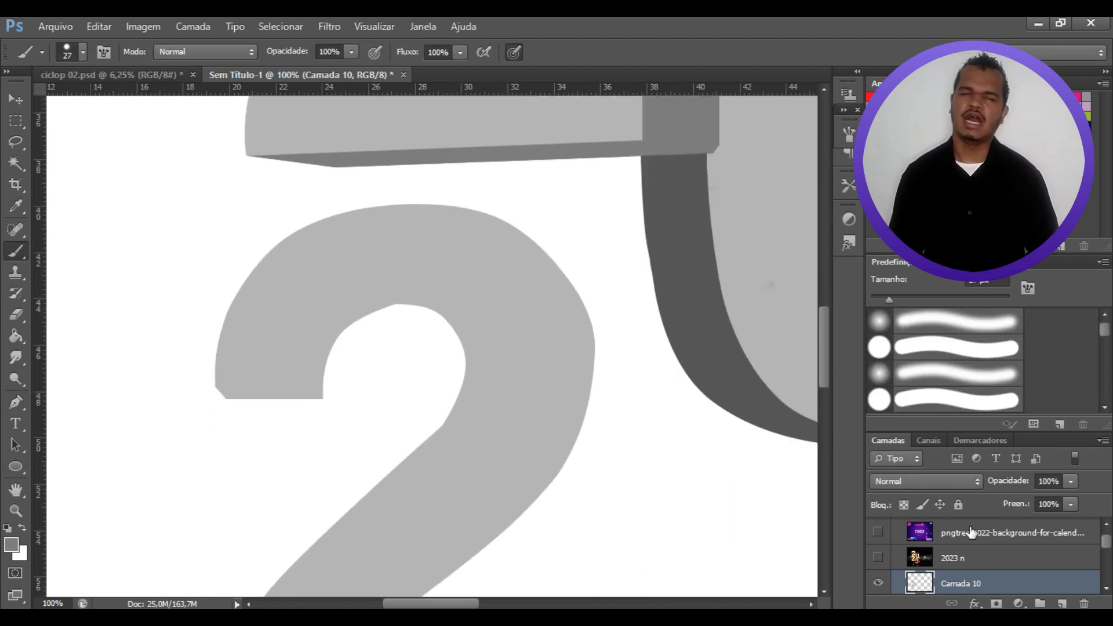
click(1062, 604)
drag(1106, 543, 1107, 549)
drag(1015, 524, 1017, 559)
scroll(962, 559, up, 1)
click(879, 530)
Step: Trace the inner extruded side of the lower 2's hook with the Pen tool on Camada 11
key(l)
key(ctrl+z)
key(p)
key(ctrl+z)
click(322, 397)
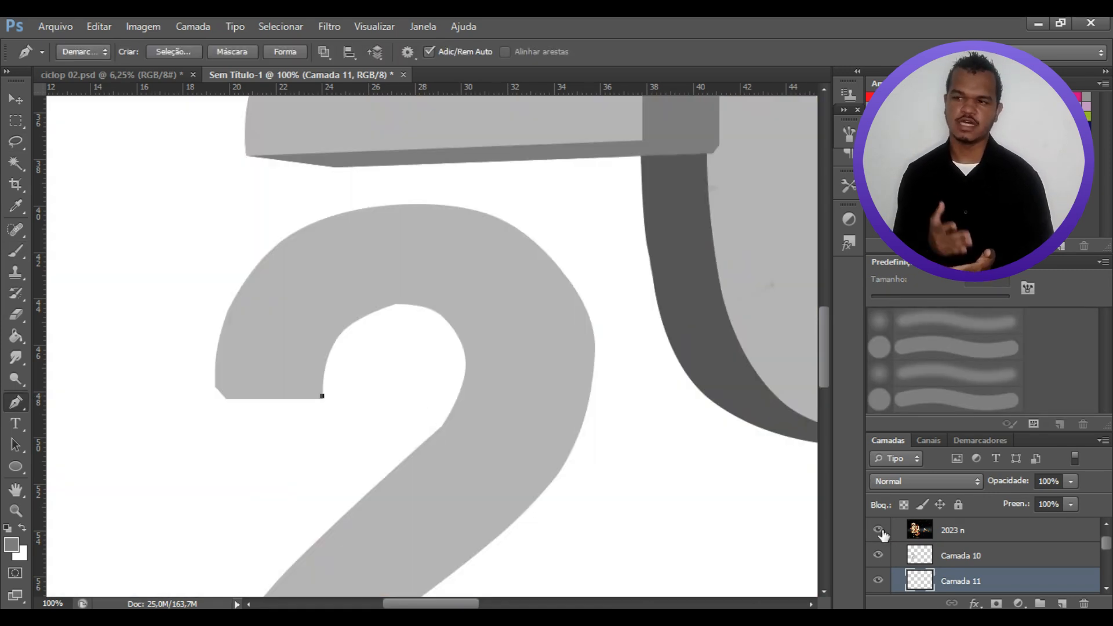
click(421, 400)
Step: Try to fill the hook's inner side path with mid grey, hide the reference to check it, and undo the fill
right_click(396, 337)
click(440, 371)
click(698, 168)
key(Delete)
click(877, 531)
key(ctrl+alt+z)
key(ctrl+alt+z)
Step: Adjust the path's corner at the end of the hook, fill the inner side with mid grey and delete the path
drag(322, 398, 324, 399)
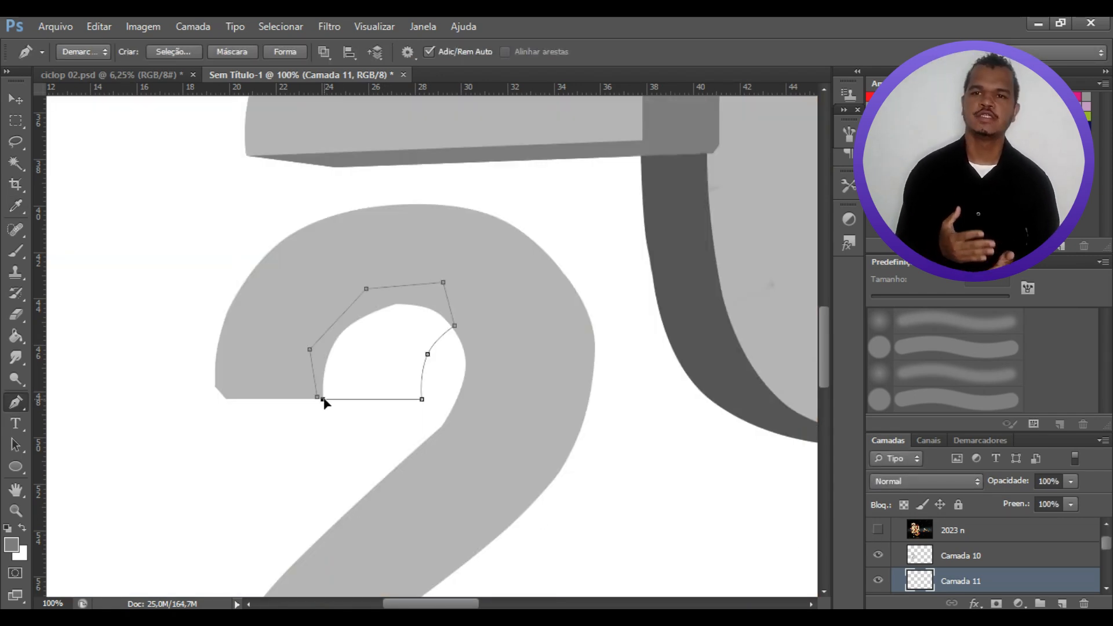
right_click(380, 345)
click(458, 371)
click(668, 215)
key(Delete)
Step: Show the reference and trace the outer edge of the lower 2's extruded side from its top to its base
click(879, 531)
click(436, 204)
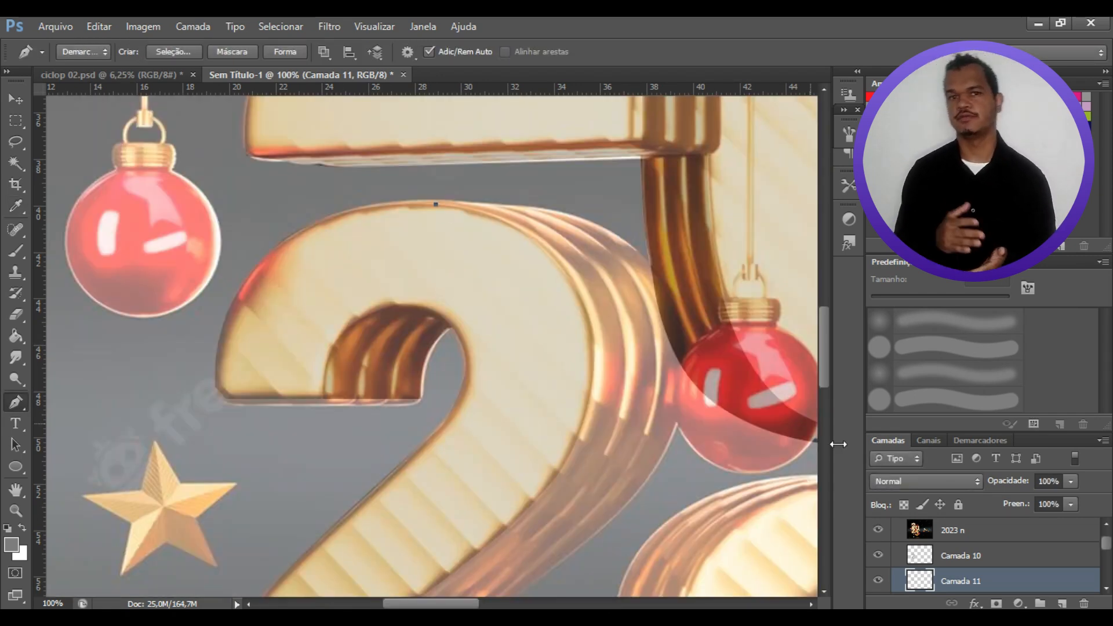
click(630, 243)
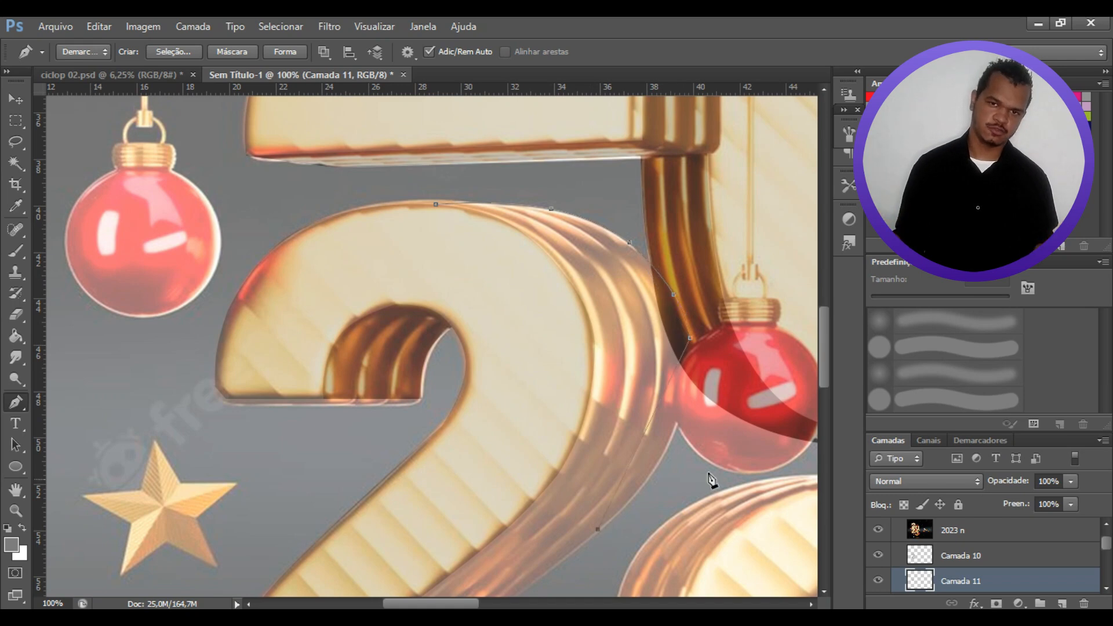
scroll(638, 429, down, 5)
click(483, 402)
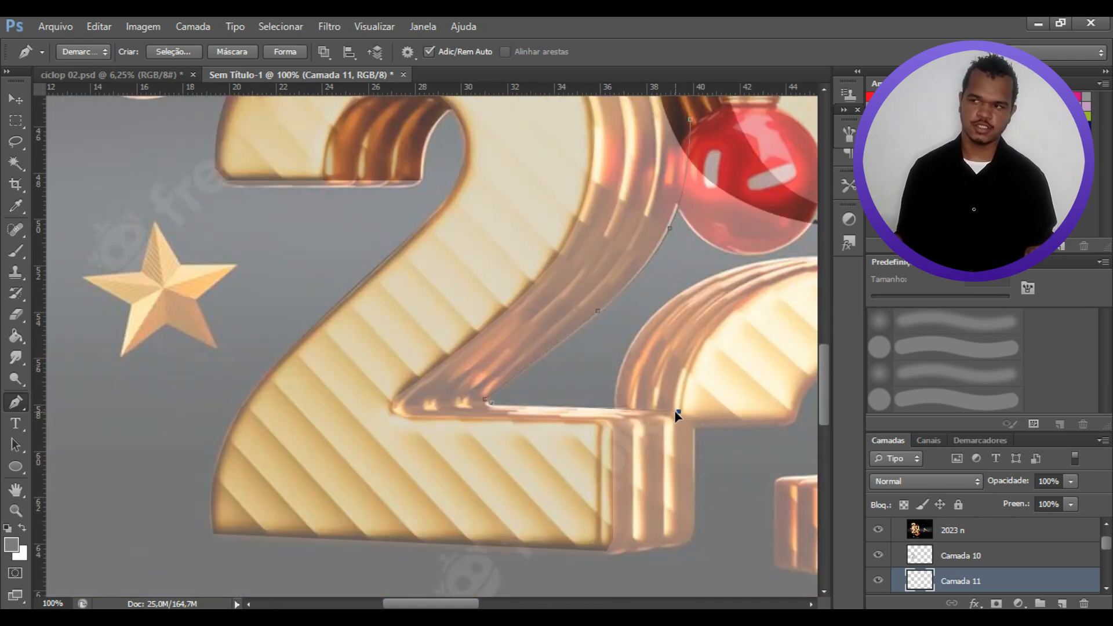
Step: Hide the 2023 n reference and bring the side's path back behind the lower 2's front face
click(879, 530)
click(605, 547)
click(445, 433)
click(361, 421)
click(474, 309)
drag(823, 387, 819, 364)
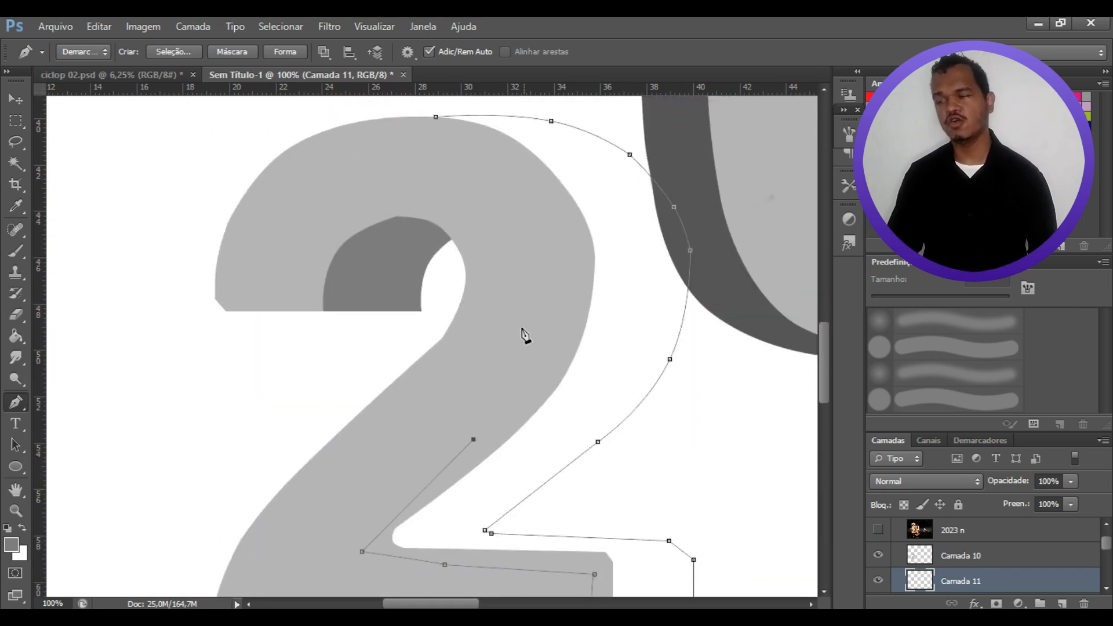
Step: Fill the lower 2's outer side path with mid grey
right_click(632, 265)
click(673, 358)
click(689, 166)
key(Return)
Step: On a new layer above Camada 10, start tracing the 3's front face along its upper end and inner curve
mouse_move(824, 365)
mouse_down()
mouse_move(837, 328)
mouse_move(830, 352)
mouse_up()
key(b)
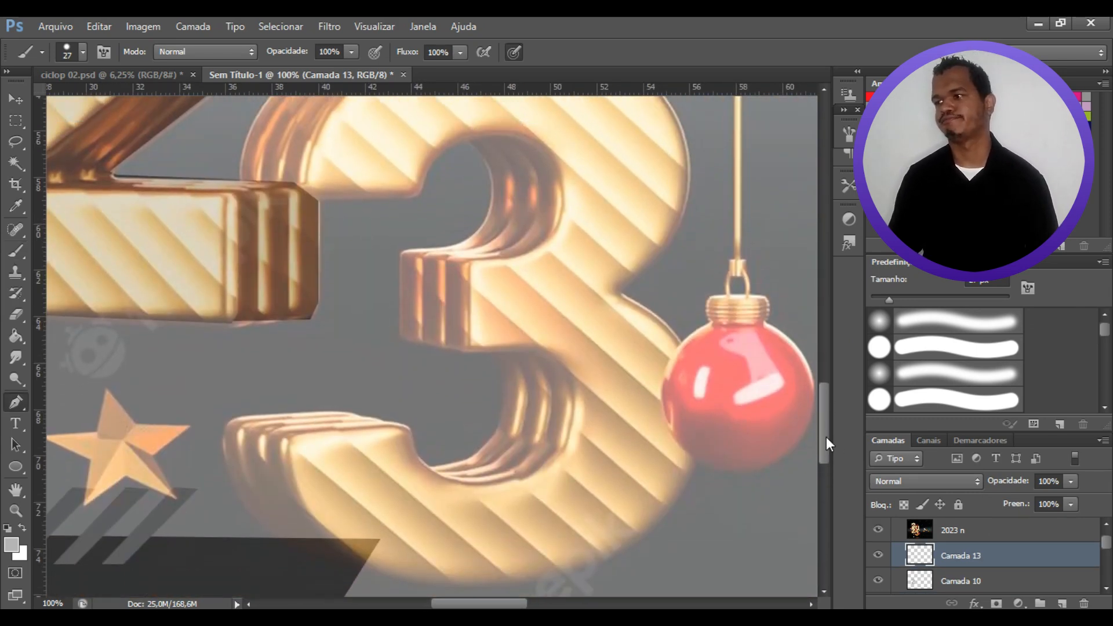
drag(826, 436, 826, 424)
click(303, 254)
click(311, 264)
click(414, 267)
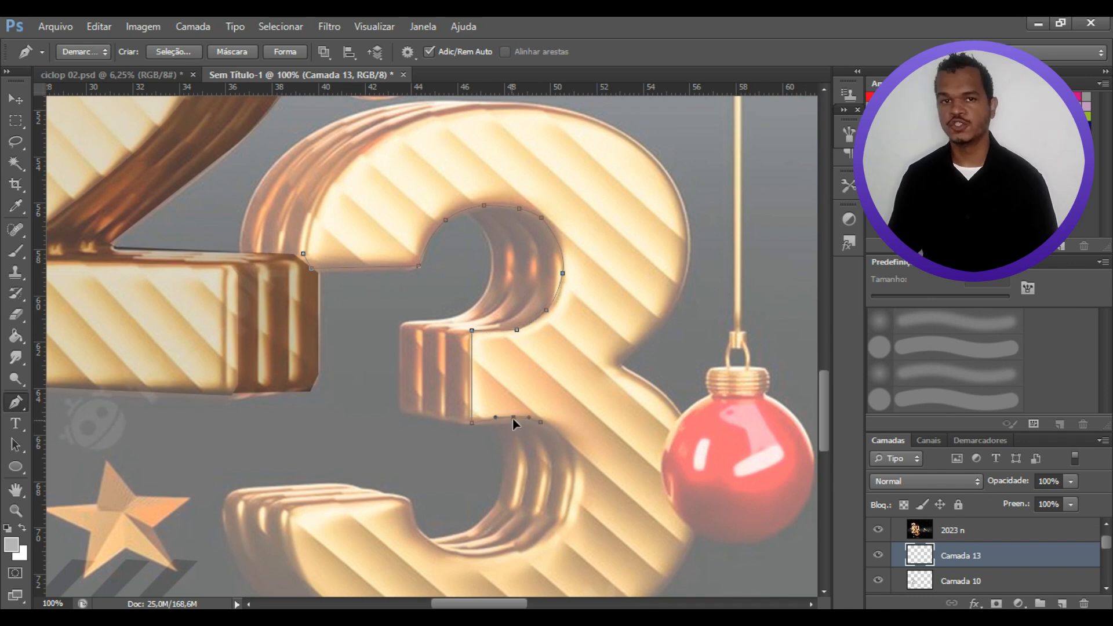
Step: Continue the 3's front face path around the lower inner curve, lower end and outer right contour
scroll(522, 476, down, 3)
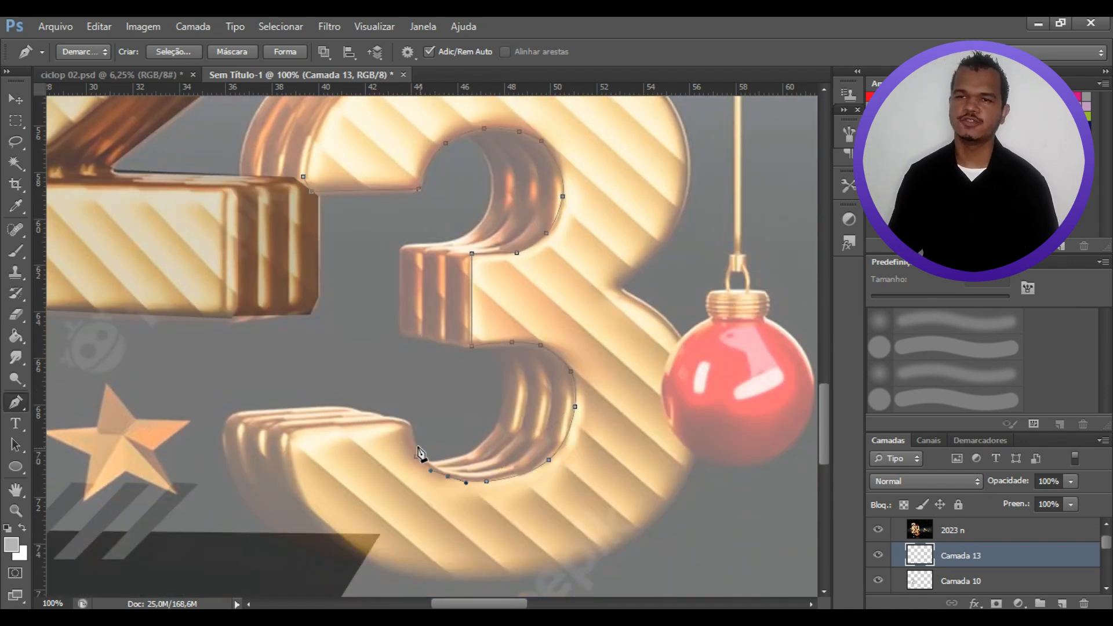
scroll(352, 445, down, 2)
click(289, 382)
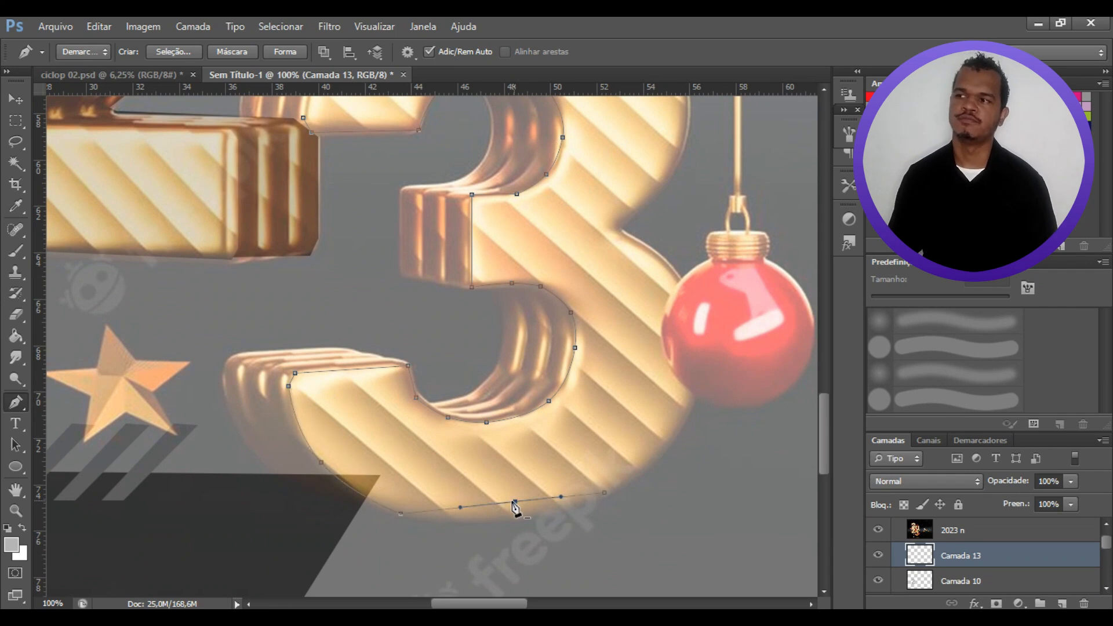
scroll(719, 374, up, 1)
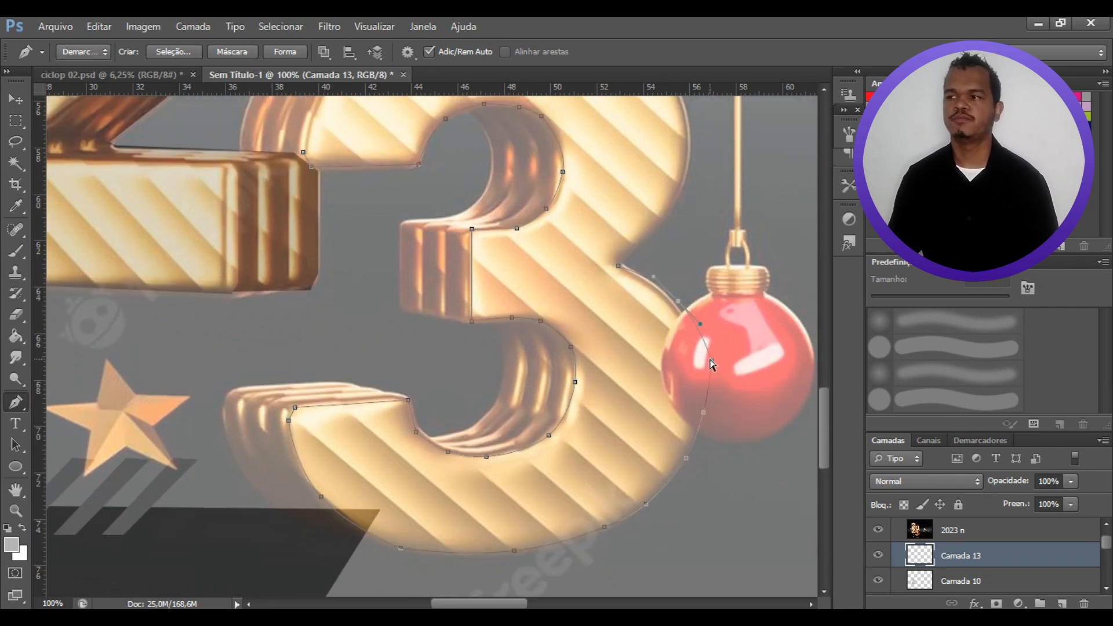
click(707, 361)
scroll(629, 426, up, 6)
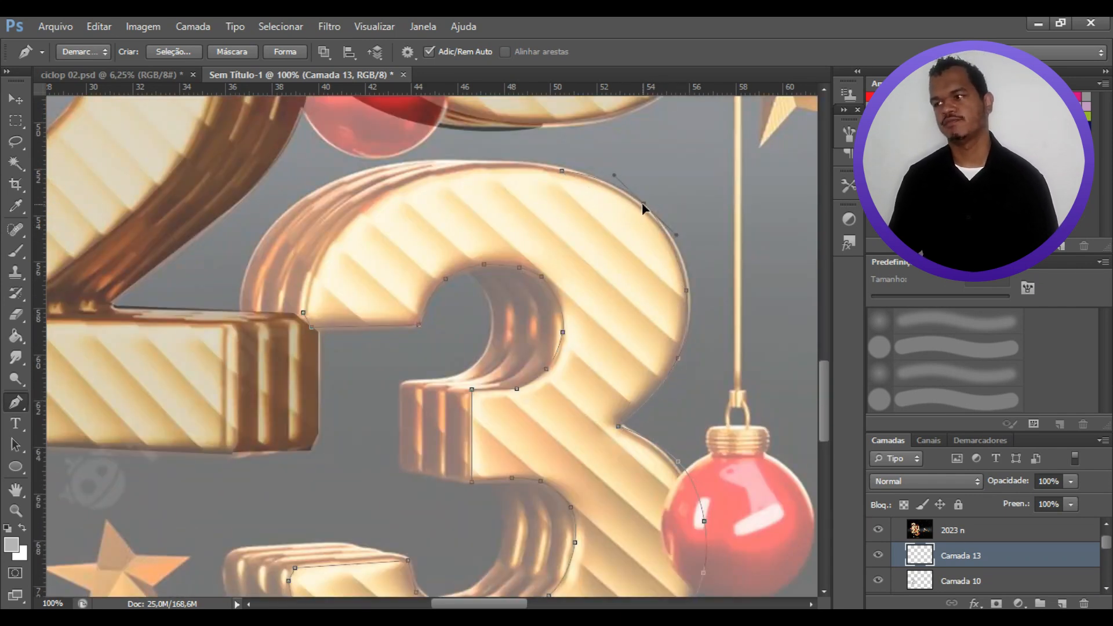
Step: Try to fill the 3's front face path with light grey, hide the reference to check it, and undo the fill
right_click(569, 231)
click(618, 316)
click(717, 163)
click(871, 528)
key(ctrl+z)
Step: Adjust the anchor on the 3's upper-left outer curve, try the light grey fill again, and undo it
drag(332, 238, 333, 243)
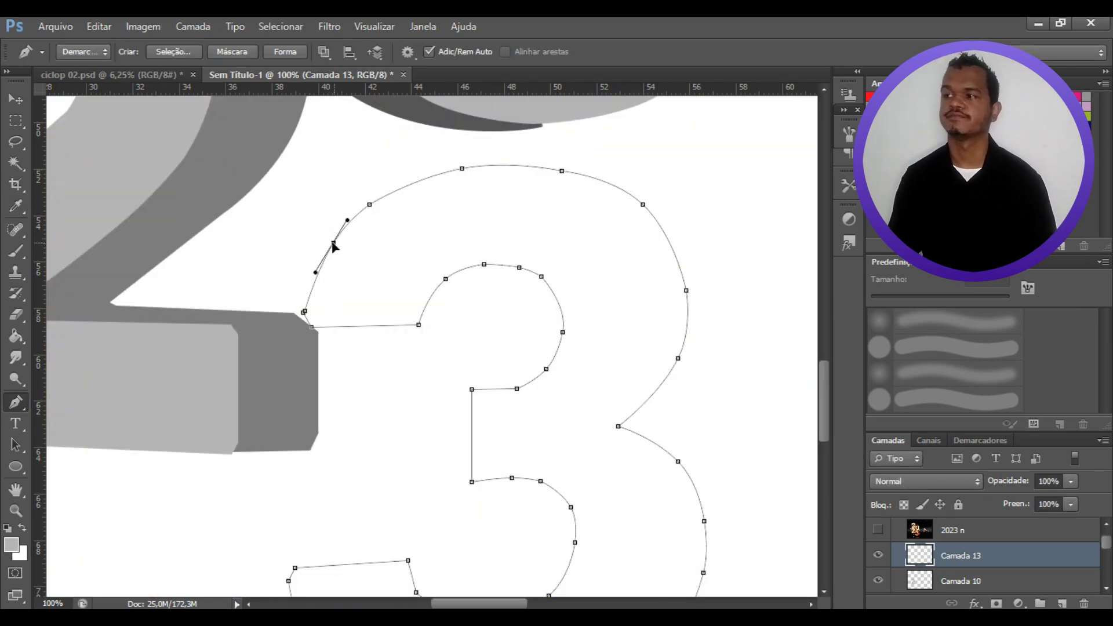
right_click(599, 219)
click(649, 305)
click(717, 163)
drag(826, 394, 827, 420)
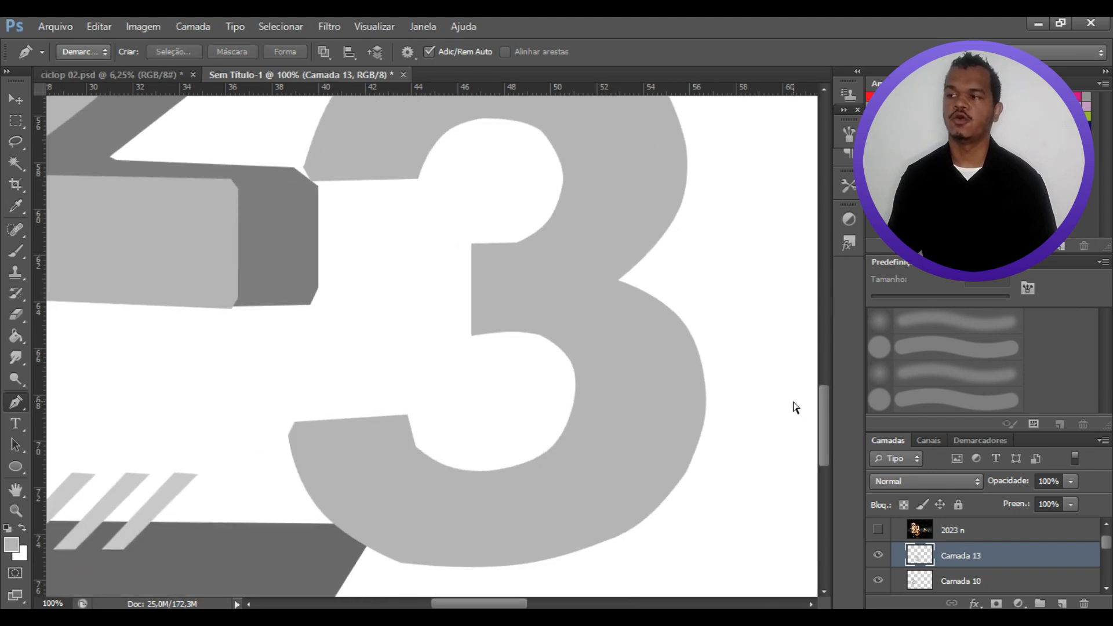
key(ctrl+z)
Step: Adjust the anchors at the 3's lower end and middle arm, fill the face with light grey and delete the path
drag(416, 447, 417, 444)
click(471, 336)
right_click(600, 277)
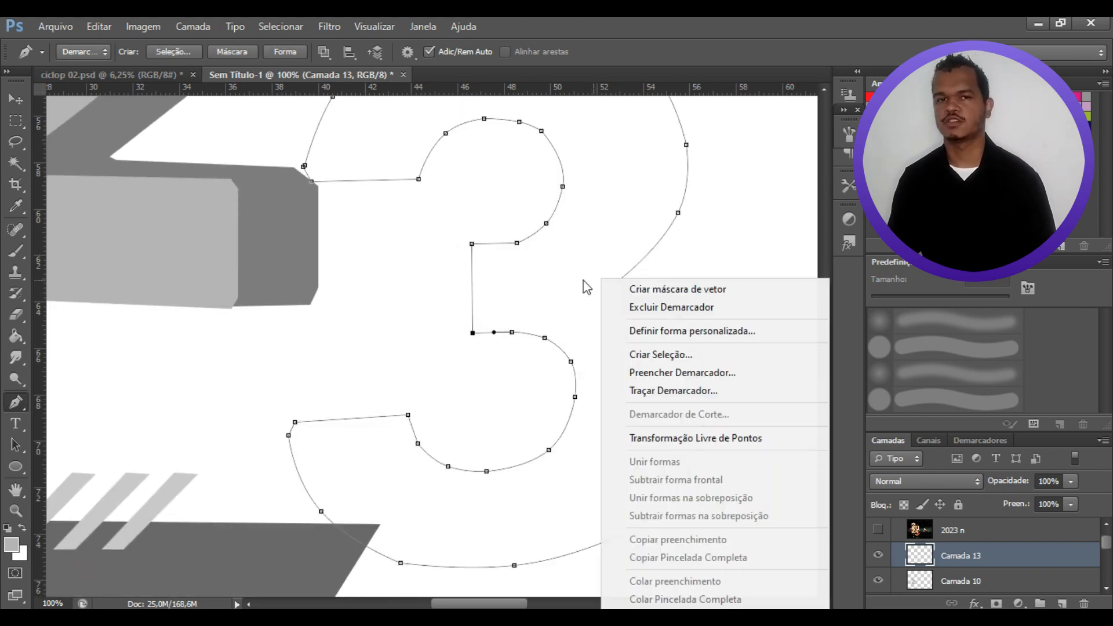
click(682, 373)
click(679, 204)
key(Delete)
Step: Pick dark grey as the foreground colour, add a new layer below Camada 13 and show the 2023 n reference
mouse_move(795, 442)
mouse_down()
mouse_move(821, 426)
mouse_move(823, 373)
mouse_move(823, 429)
mouse_up()
key(b)
key(p)
right_click(736, 378)
click(826, 84)
click(1062, 604)
drag(994, 557, 993, 590)
click(879, 530)
drag(823, 442, 822, 444)
click(878, 530)
click(878, 530)
Step: Trace the inner visible edge of the extruded side in the 3's lower hollow with a curved Pen path
click(474, 294)
click(454, 408)
click(464, 353)
ctrl+drag(464, 352, 485, 357)
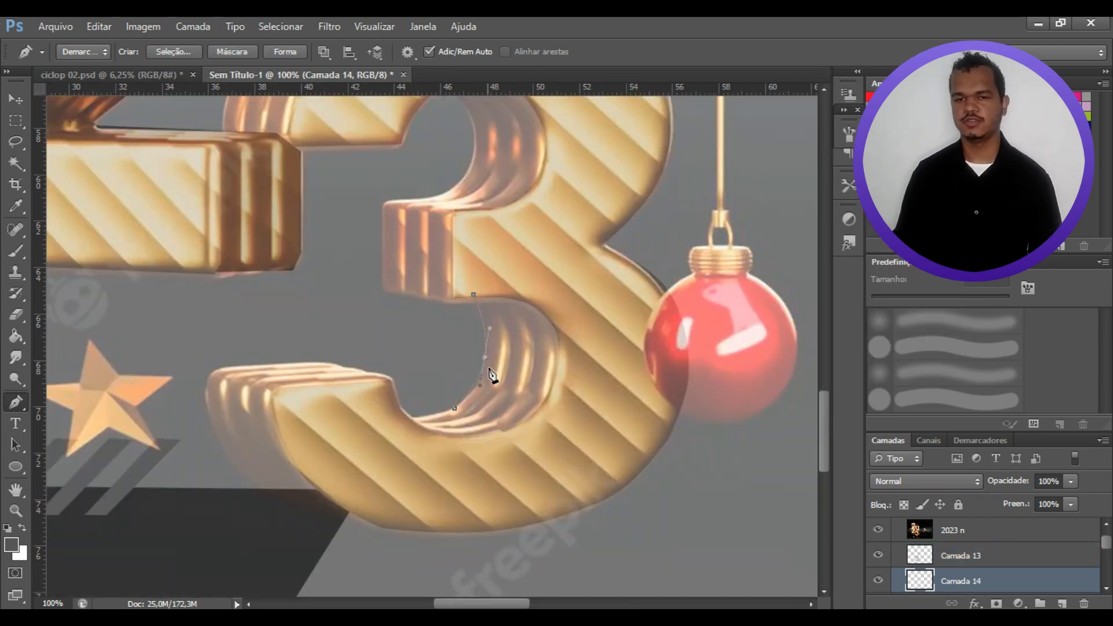
ctrl+drag(435, 411, 433, 412)
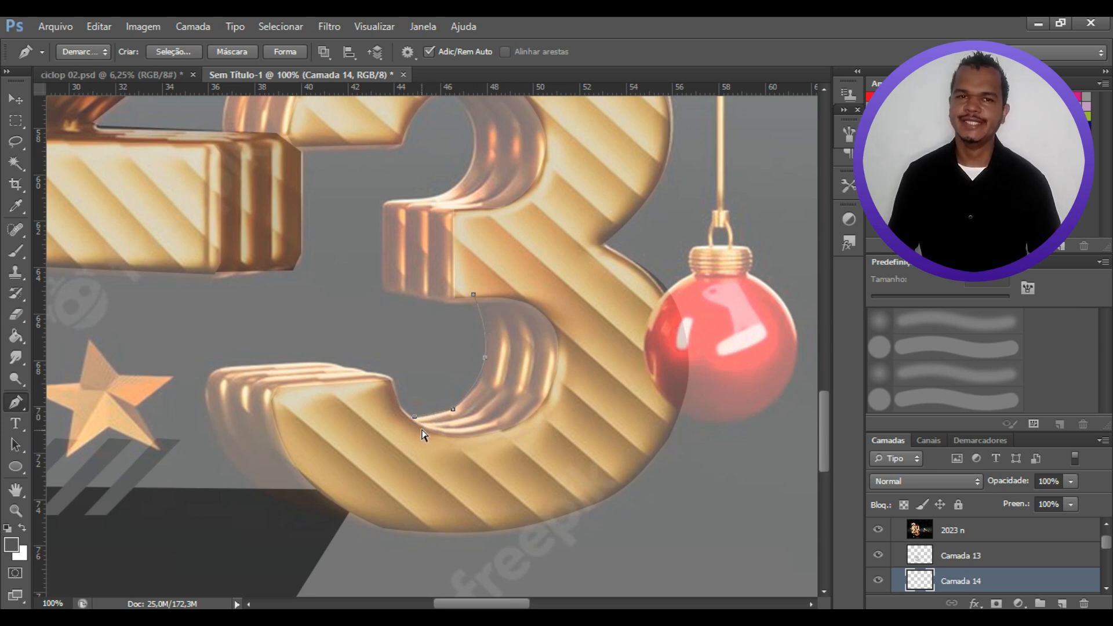
Step: Continue the lower hollow's side path beneath the 3's front face, following the bowl back up to the middle arm
click(450, 438)
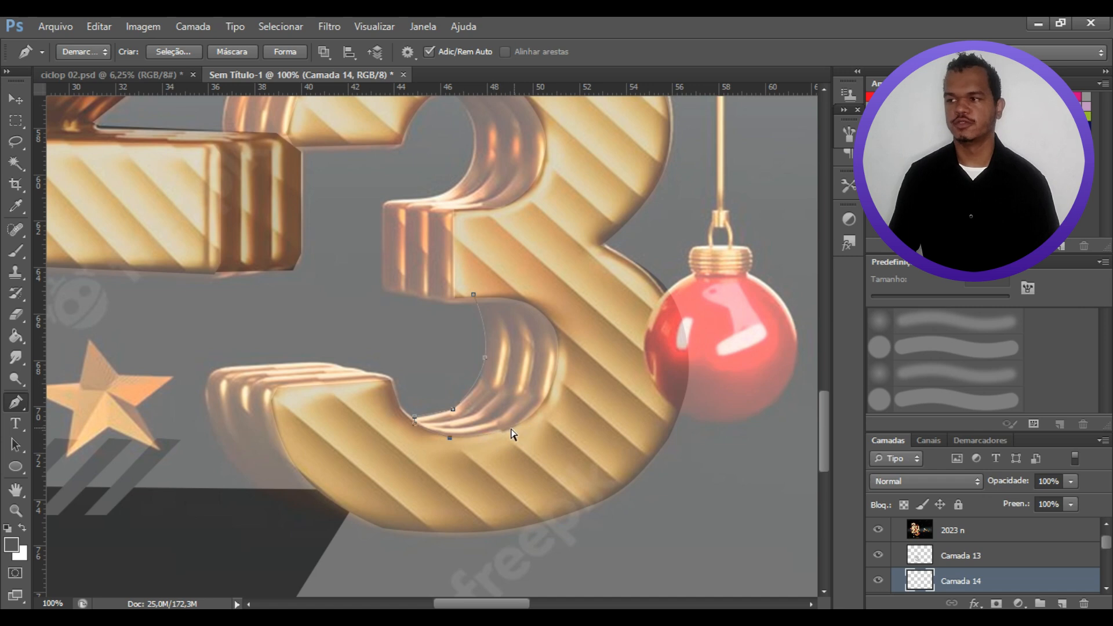
click(550, 419)
click(583, 355)
click(569, 300)
click(526, 286)
click(479, 288)
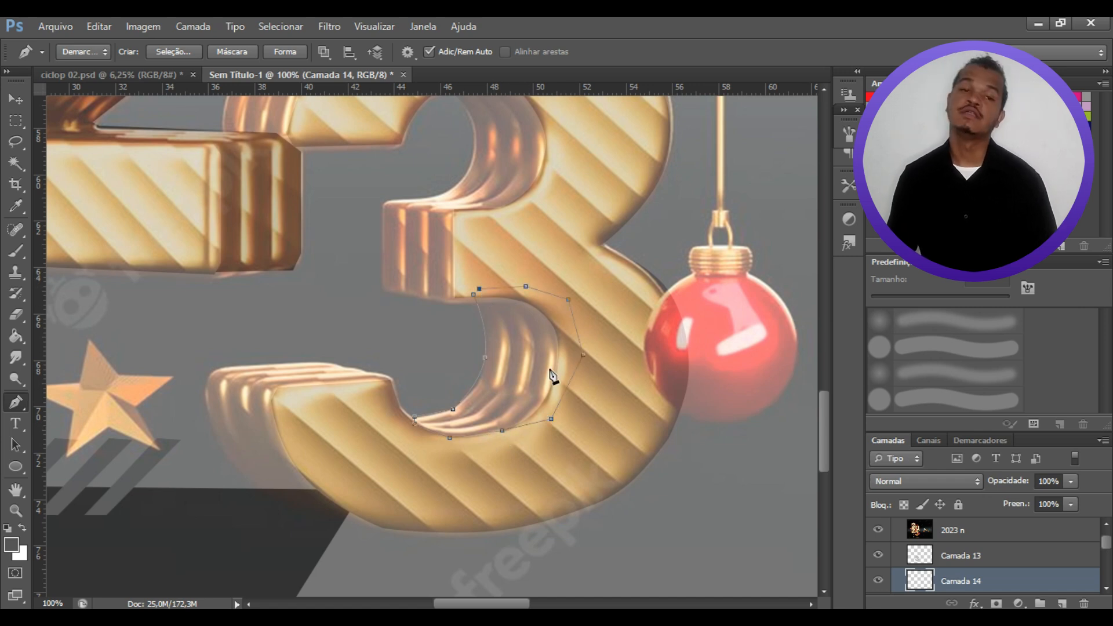
Step: Hide the 2023 n reference and move the path's bottom anchors so they lie under the 3's front face
click(876, 530)
right_click(562, 373)
click(508, 429)
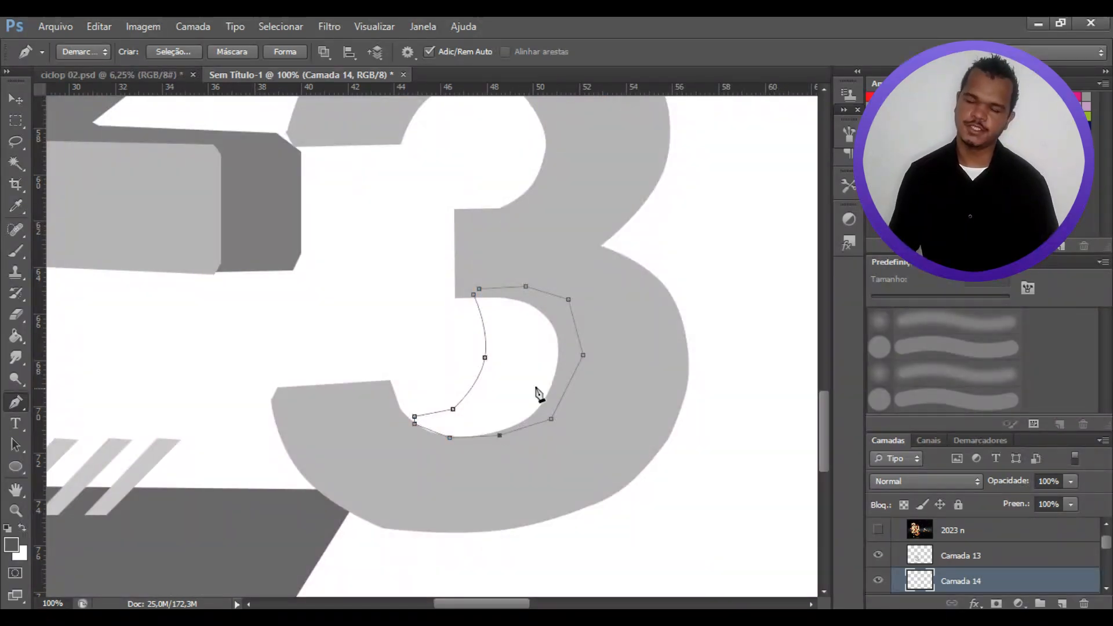
drag(449, 439, 448, 444)
Step: Try to fill the lower hollow's side path with the dark grey foreground colour and undo the fill
right_click(567, 374)
click(637, 135)
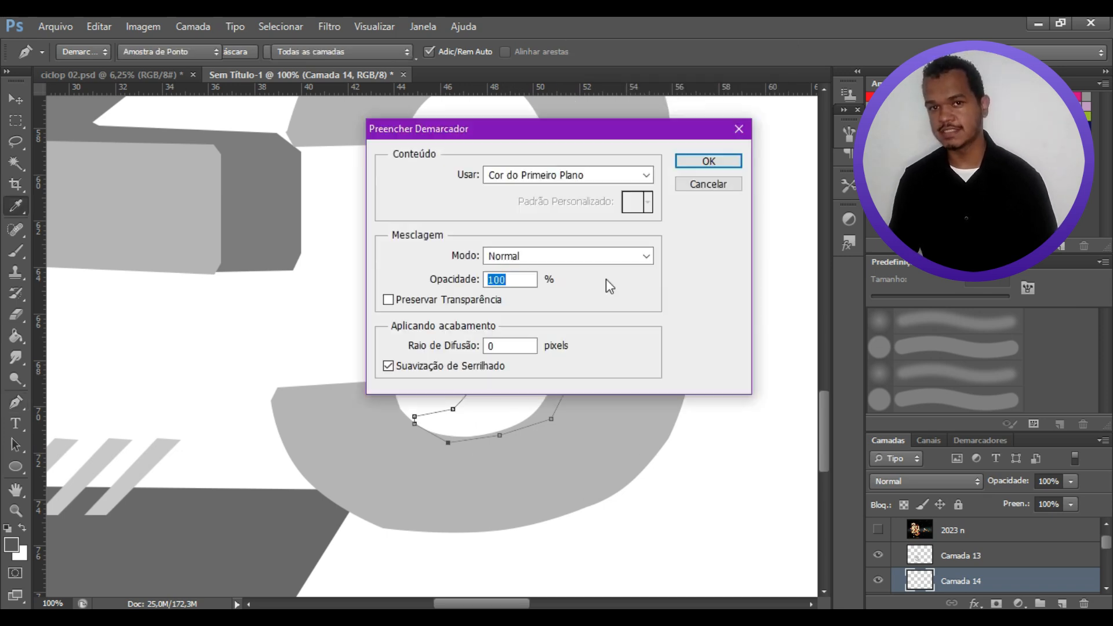
key(Return)
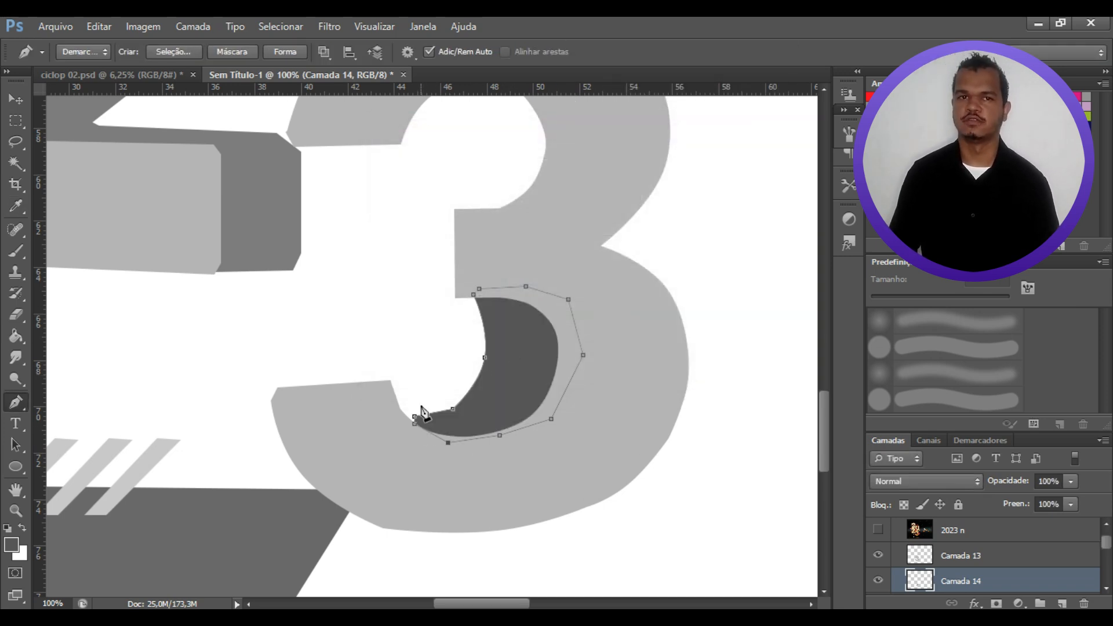
key(ctrl+z)
Step: Fill the adjusted side path in the 3's lower hollow with dark grey and show the 2023 n reference again
right_click(524, 377)
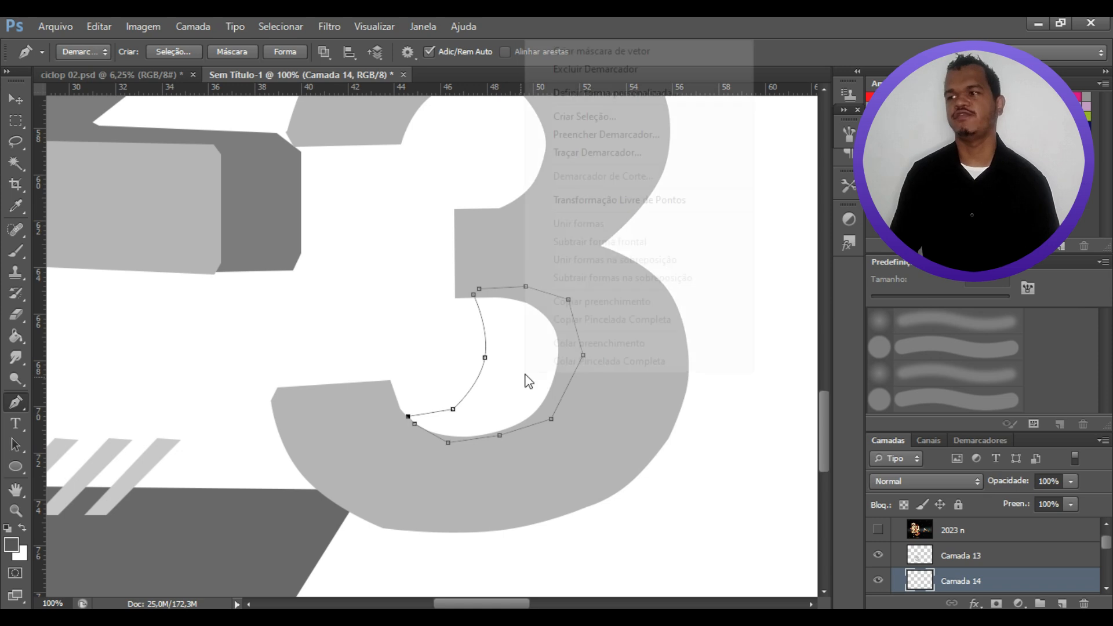
click(641, 138)
key(Return)
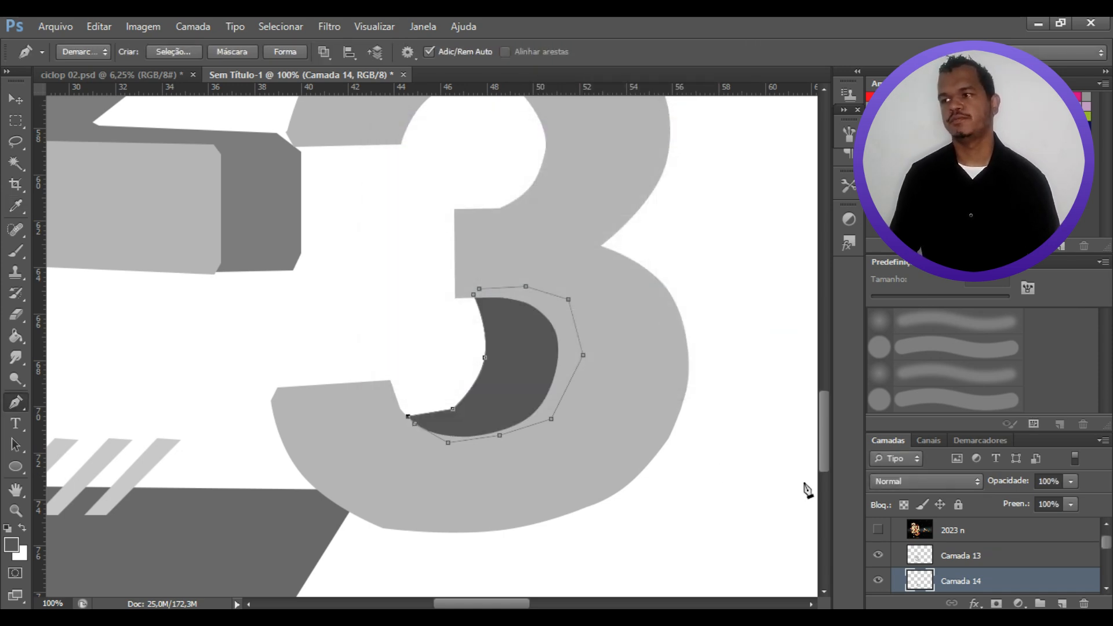
click(878, 529)
click(878, 531)
click(879, 530)
Step: Trace the top edge and rounded outer corner of the extruded side at the 3's lower end
click(391, 381)
click(331, 359)
click(329, 364)
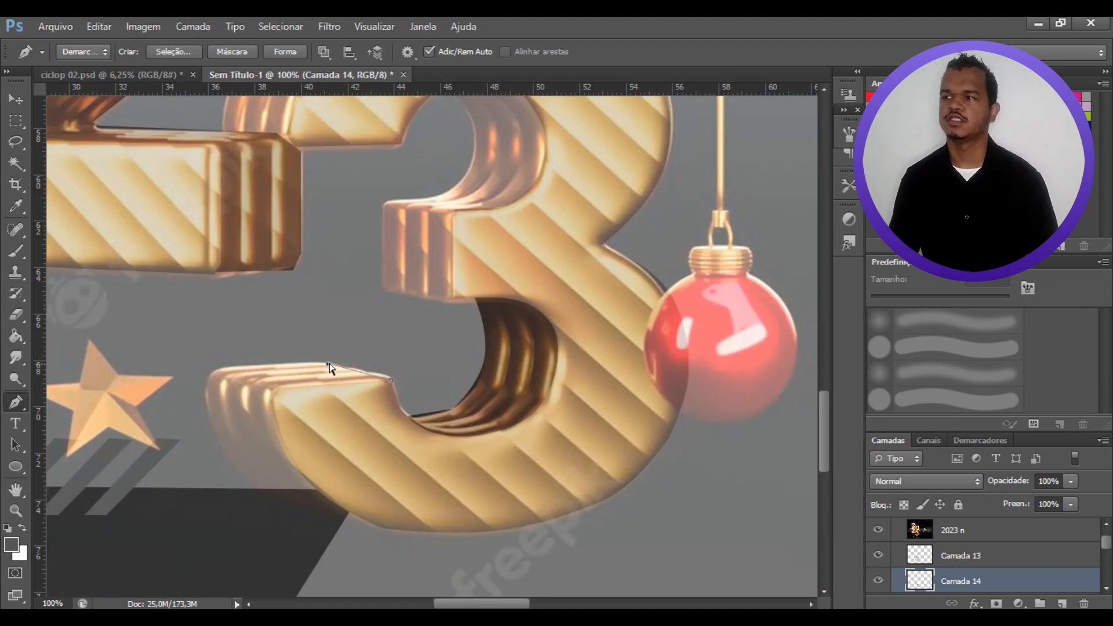
click(218, 369)
click(203, 406)
click(210, 387)
drag(211, 387, 206, 385)
drag(823, 429, 823, 440)
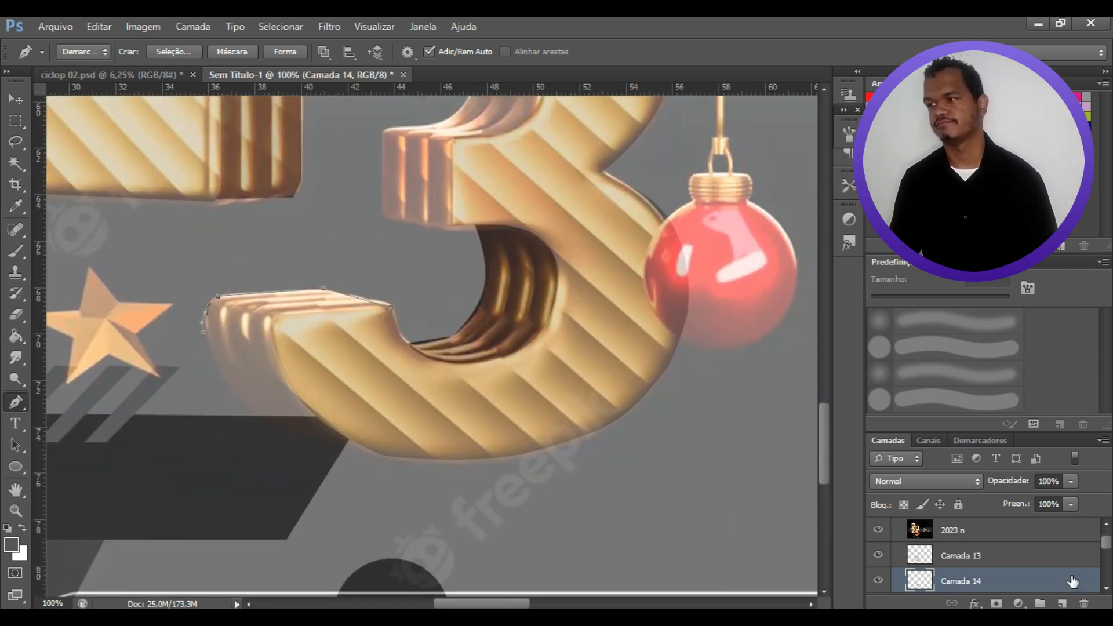
Step: Hide the layer with the dark grey band behind the 3's lower end
scroll(986, 557, down, 5)
click(879, 556)
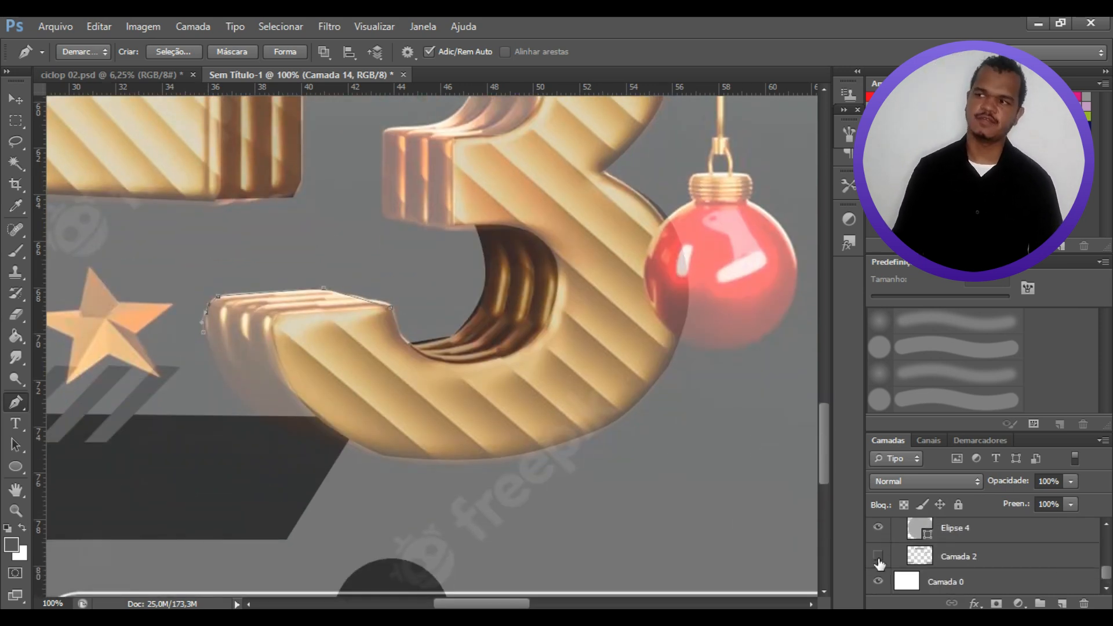
drag(1103, 575, 1105, 544)
click(879, 529)
Step: Trace the curved outer edge of the 3's lower side and close the path beneath the front face
click(413, 462)
drag(309, 399, 276, 435)
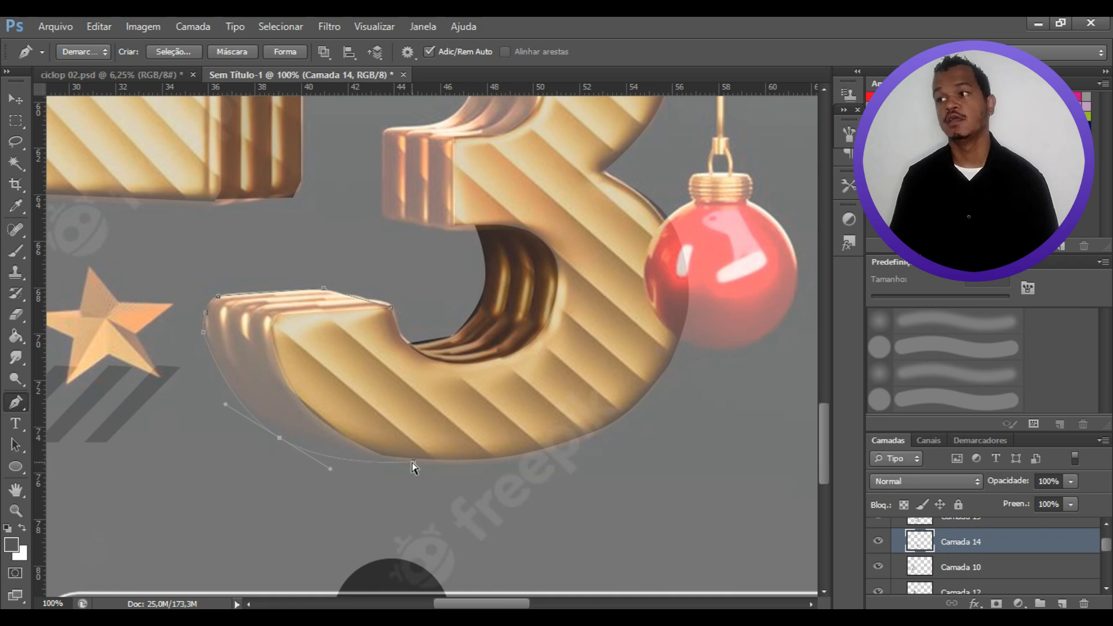
click(399, 467)
click(338, 399)
click(293, 355)
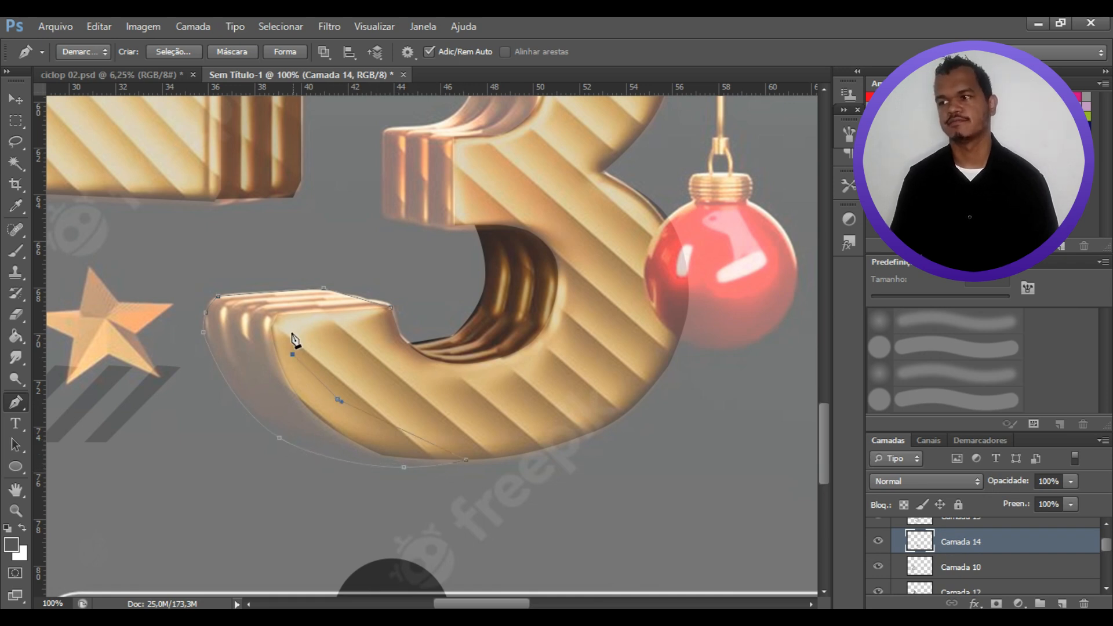
click(298, 325)
click(378, 321)
click(392, 308)
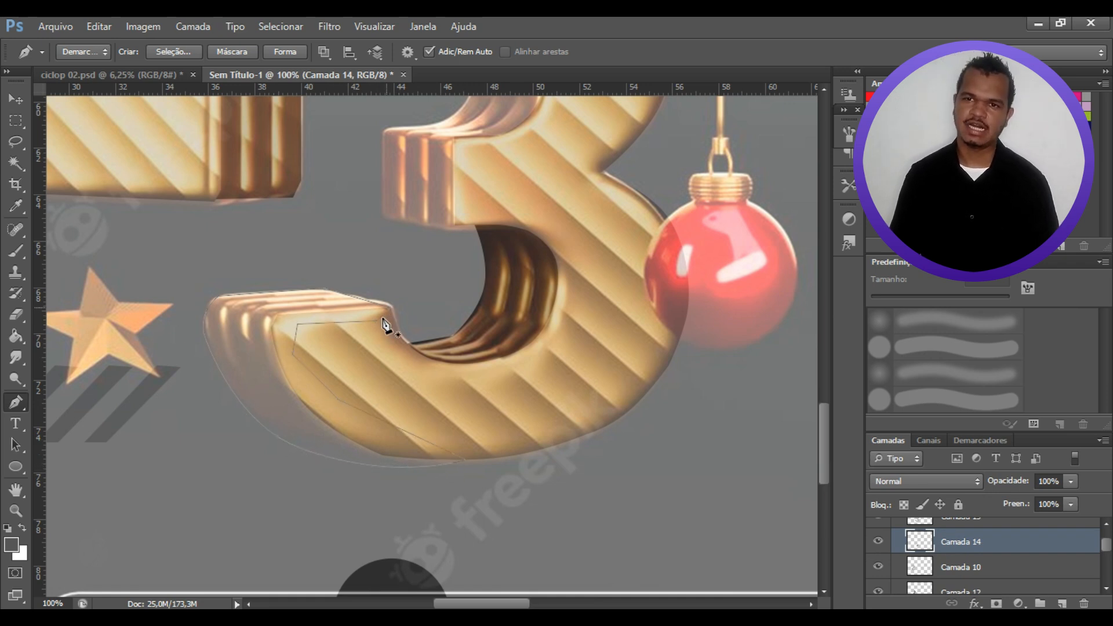
right_click(313, 283)
click(337, 307)
key(ctrl+z)
right_click(313, 283)
click(333, 309)
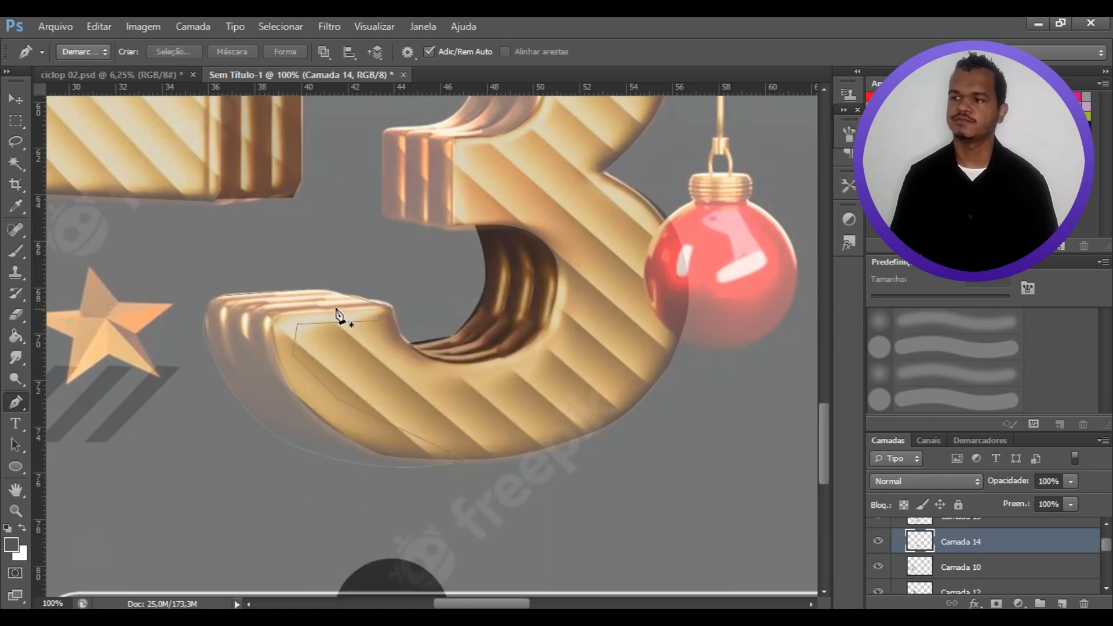
Step: Fill the side path at the 3's lower end with dark grey, dismiss the path and check it without the reference
right_click(313, 281)
click(347, 367)
click(706, 157)
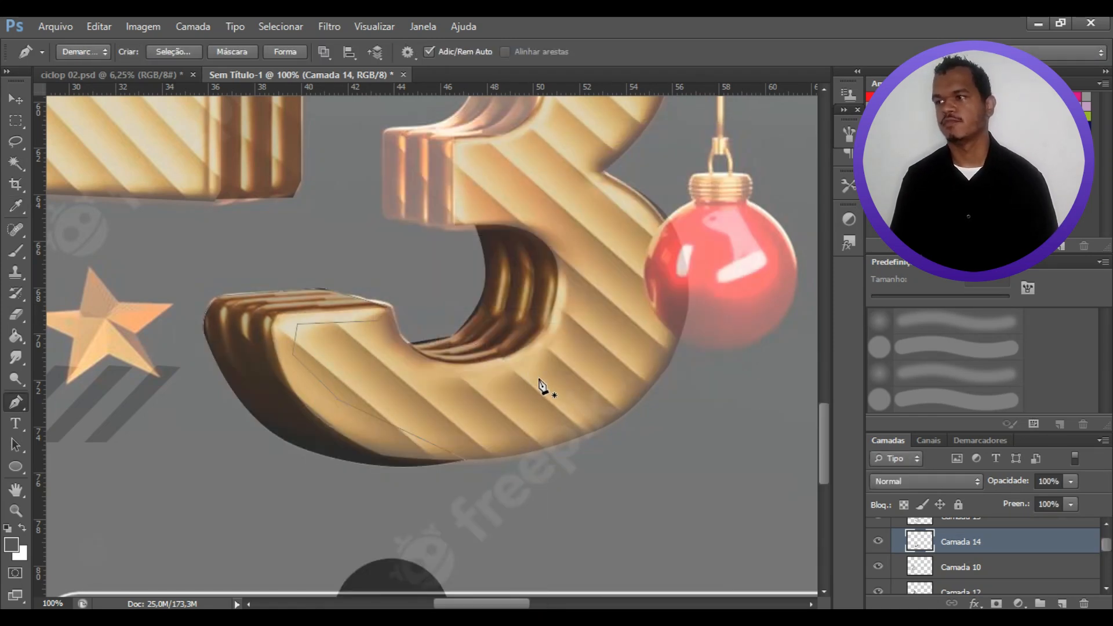
key(Return)
drag(1107, 548, 1099, 544)
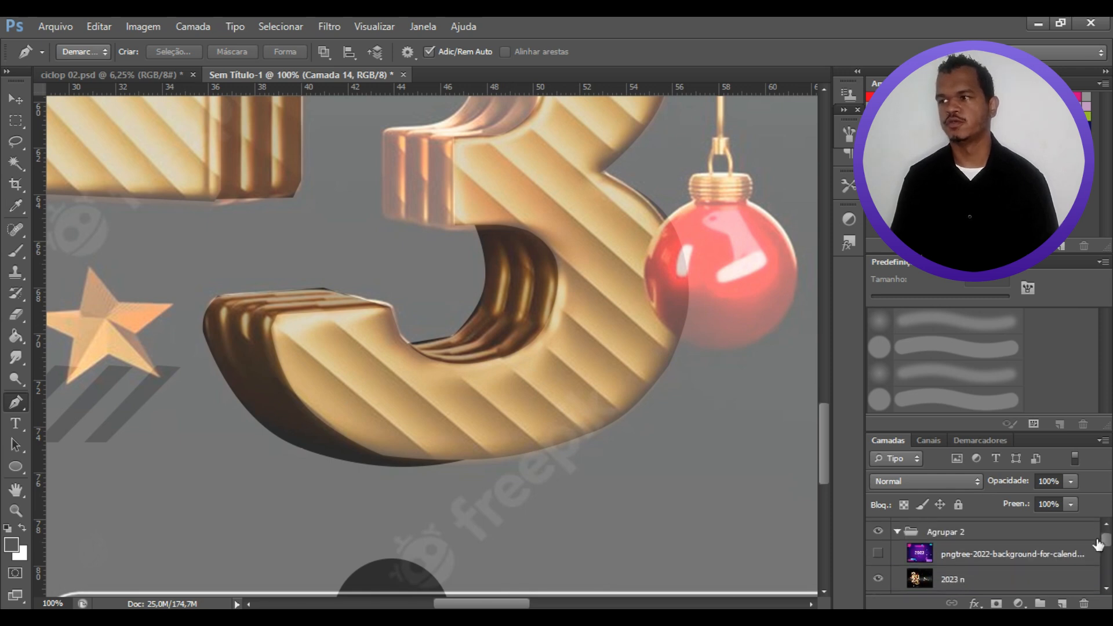
click(878, 579)
click(878, 580)
Step: Trace the visible side of the 3's middle arm and the inner curve of its upper hollow over the reference
drag(825, 472, 830, 448)
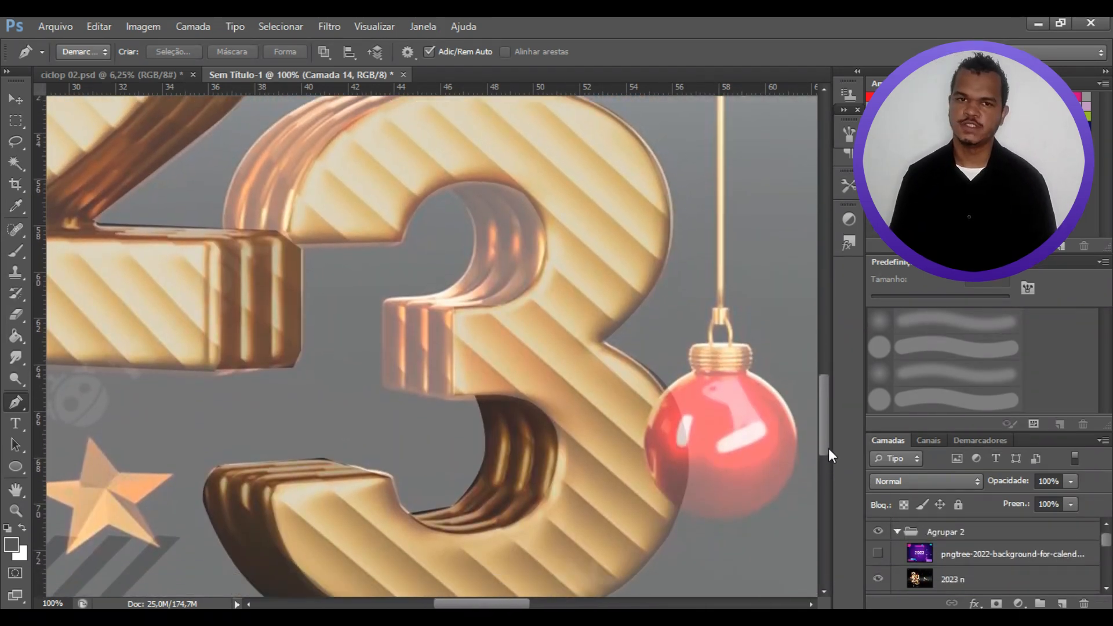
scroll(1062, 528, down, 2)
click(879, 535)
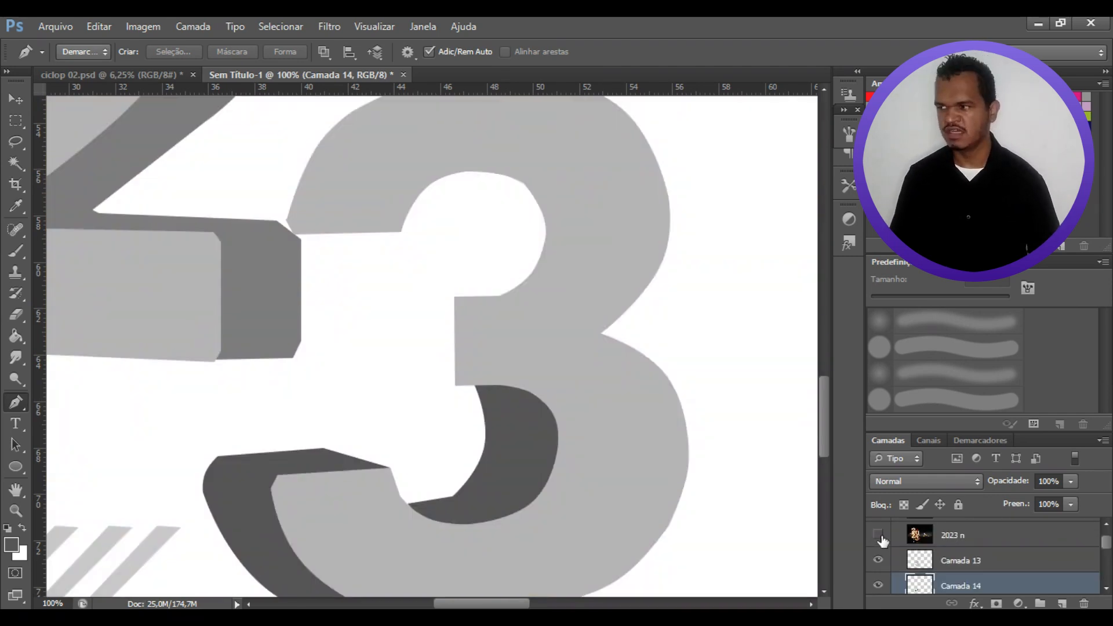
click(458, 385)
click(879, 534)
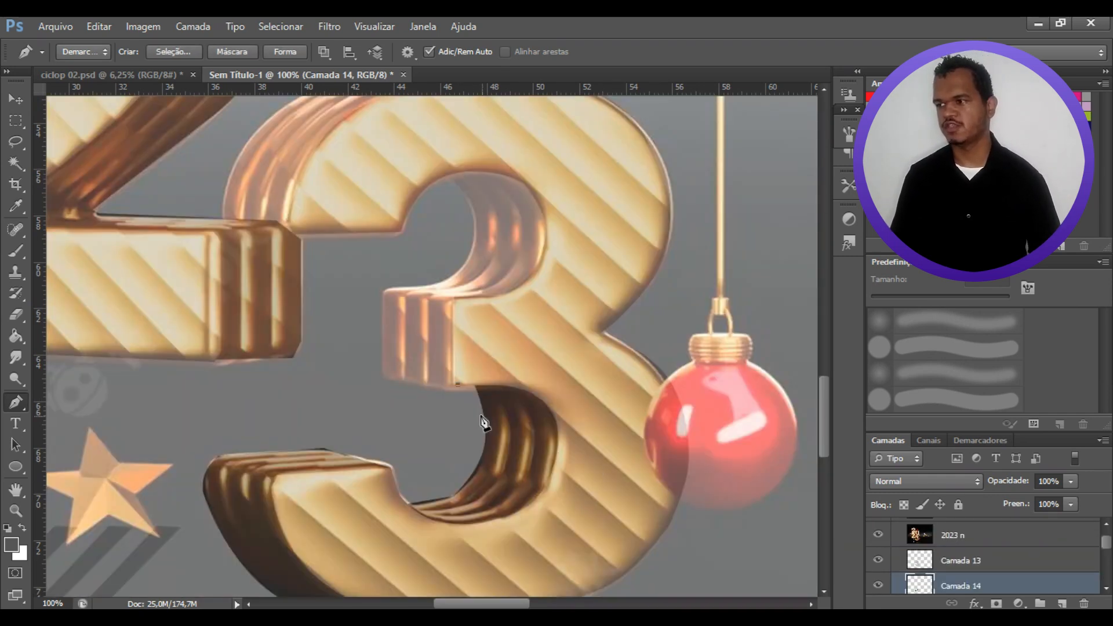
click(384, 377)
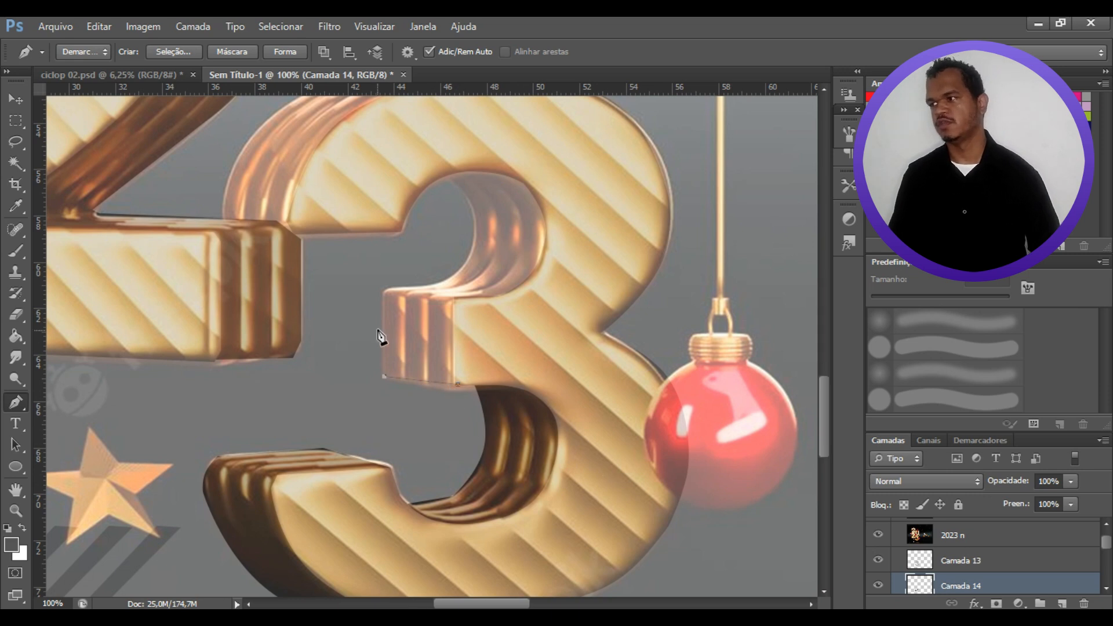
click(392, 288)
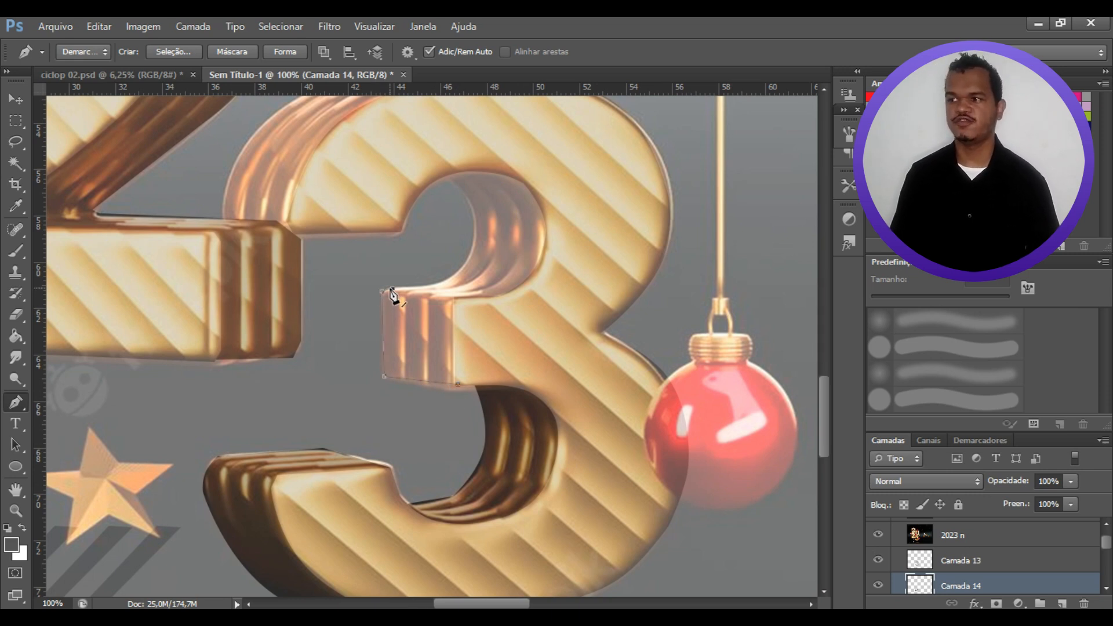
click(446, 279)
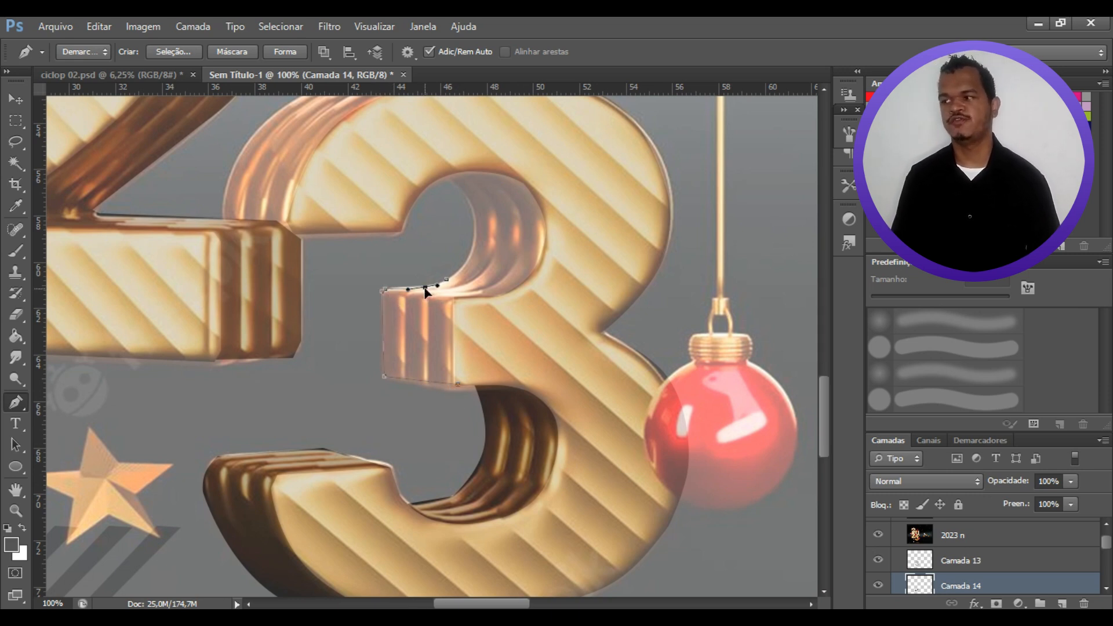
click(468, 193)
drag(461, 232, 471, 237)
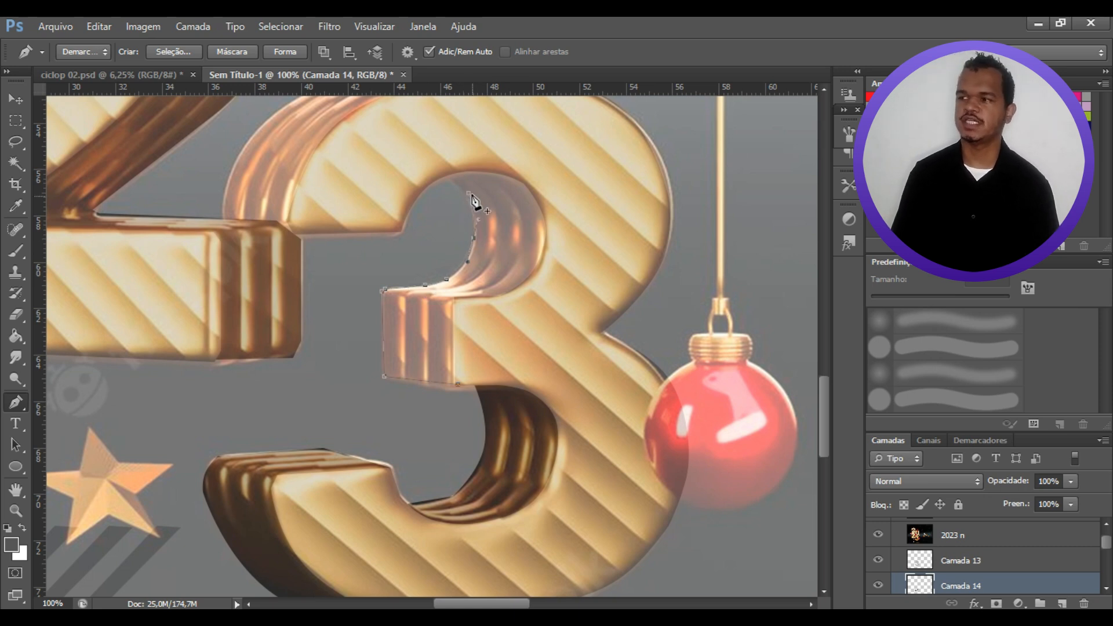
Step: Extend the upper hollow's side path beneath the front face and back down to the middle arm's lower corner
click(452, 175)
click(450, 149)
click(552, 173)
click(561, 277)
click(488, 323)
click(473, 335)
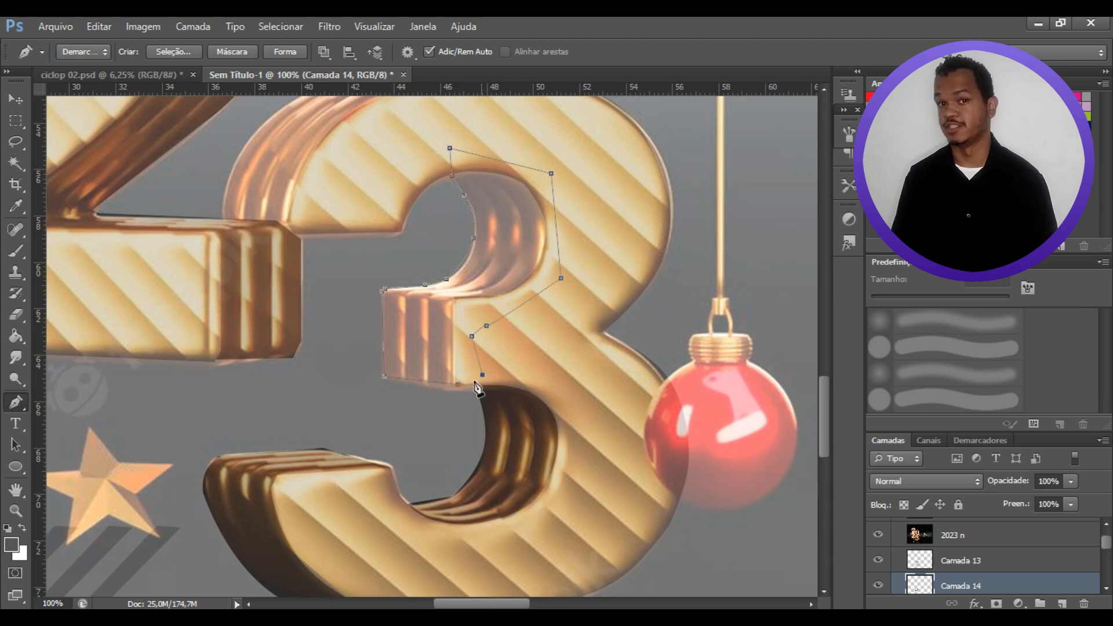
click(480, 376)
Step: Fill the middle arm and upper hollow side path with dark grey, dismiss the path and hide the 2023 n reference
right_click(466, 364)
click(499, 370)
key(Return)
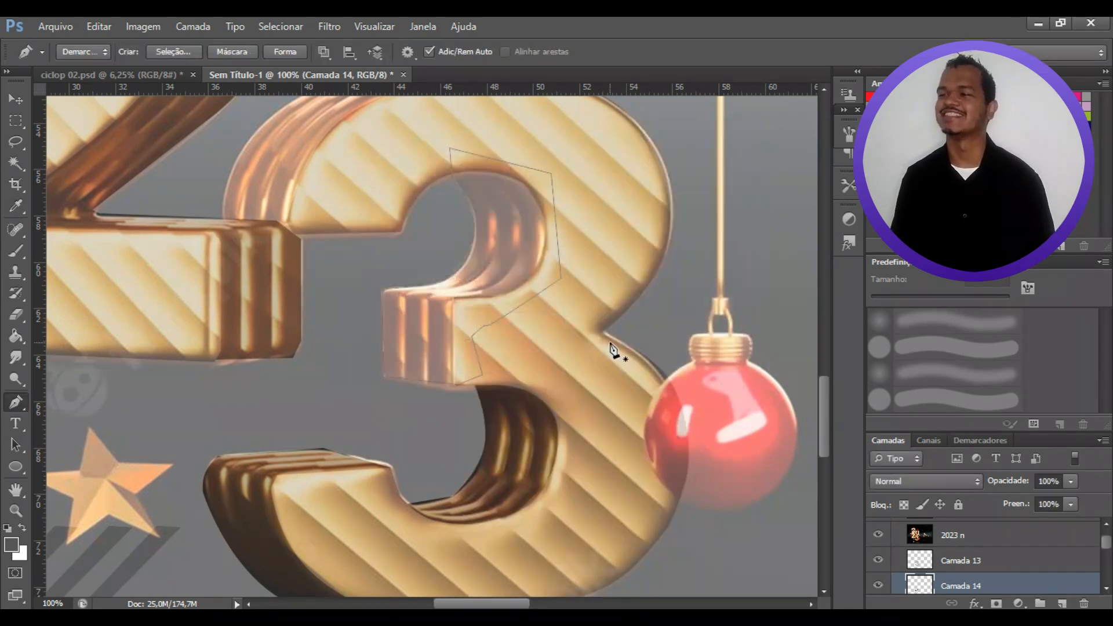
key(Escape)
click(878, 535)
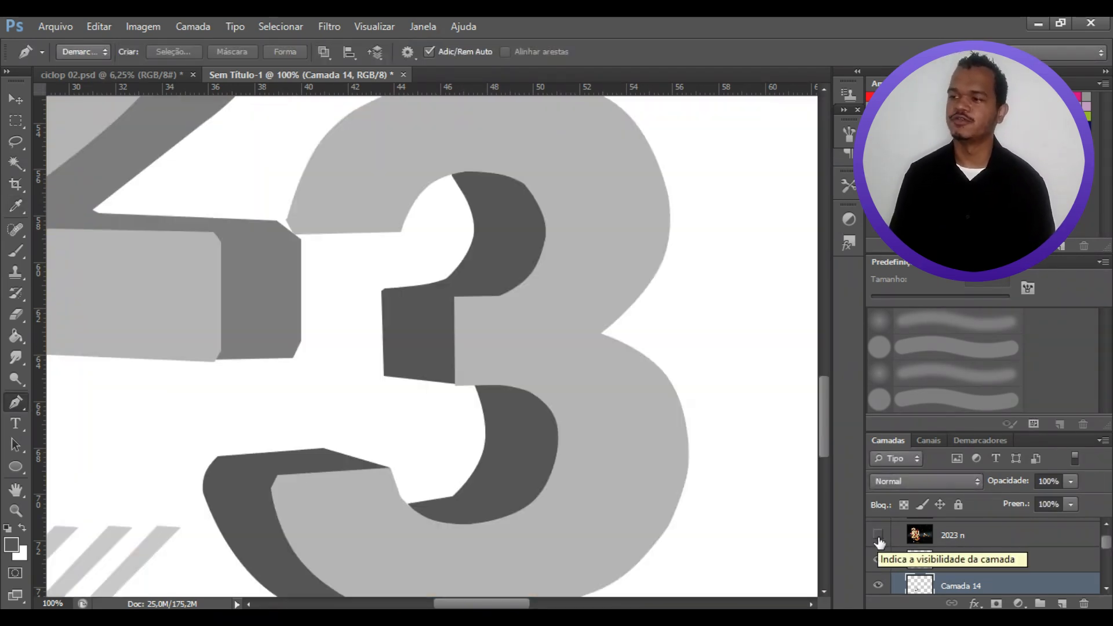
click(878, 535)
click(879, 535)
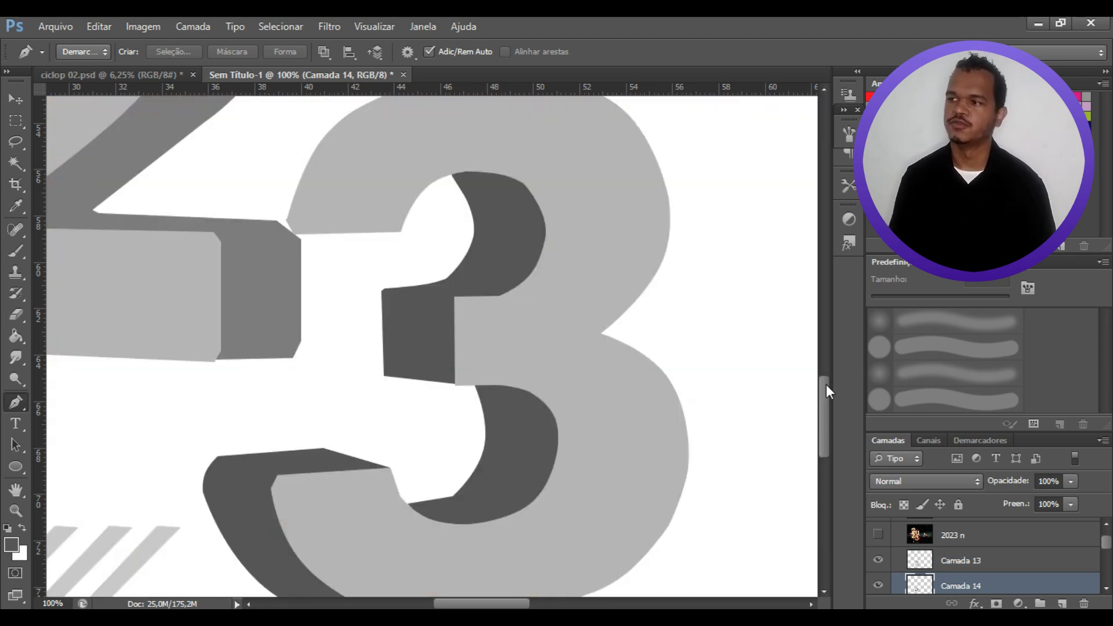
Step: Show the 2023 n reference and trace the outer edge of the extruded side along the 3's upper-left curve
scroll(819, 394, up, 5)
click(879, 535)
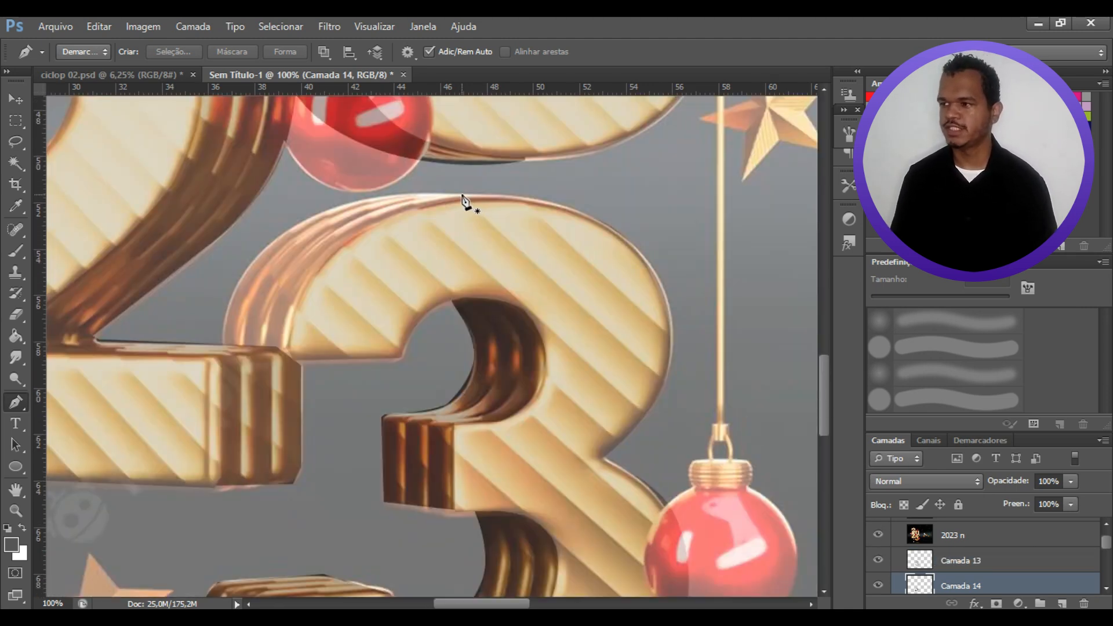
drag(419, 190, 366, 181)
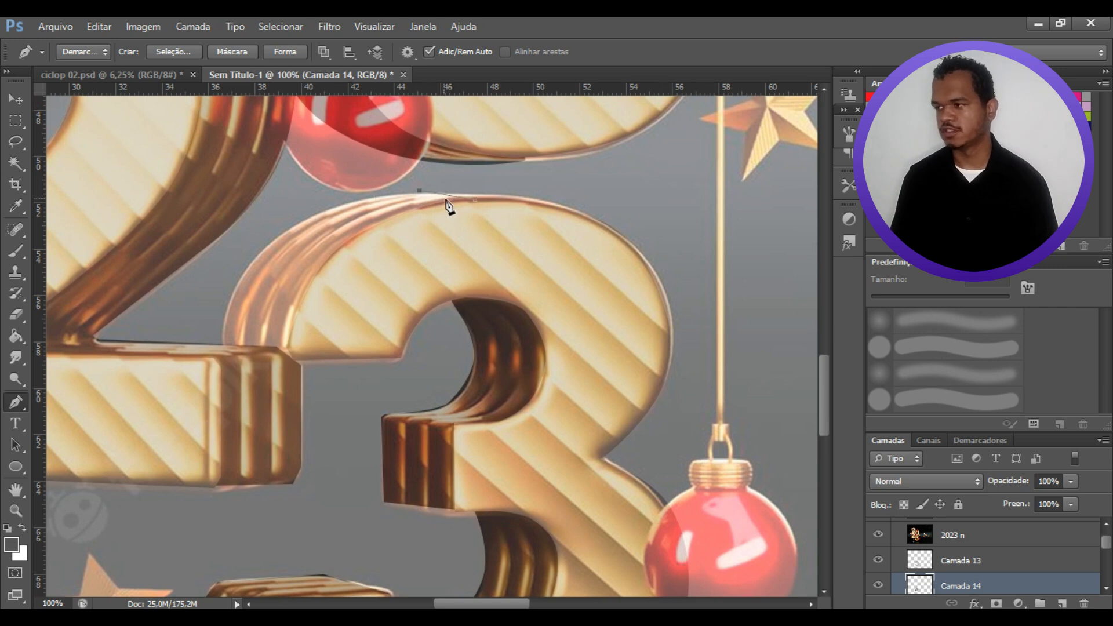
click(348, 206)
drag(410, 203, 411, 194)
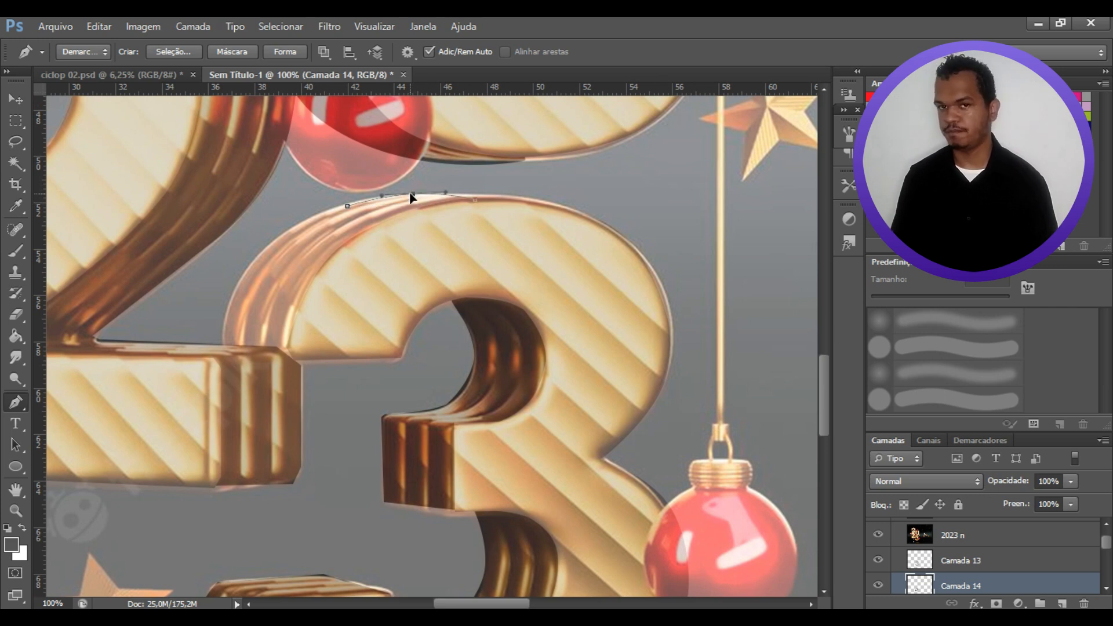
click(222, 345)
drag(281, 296, 247, 268)
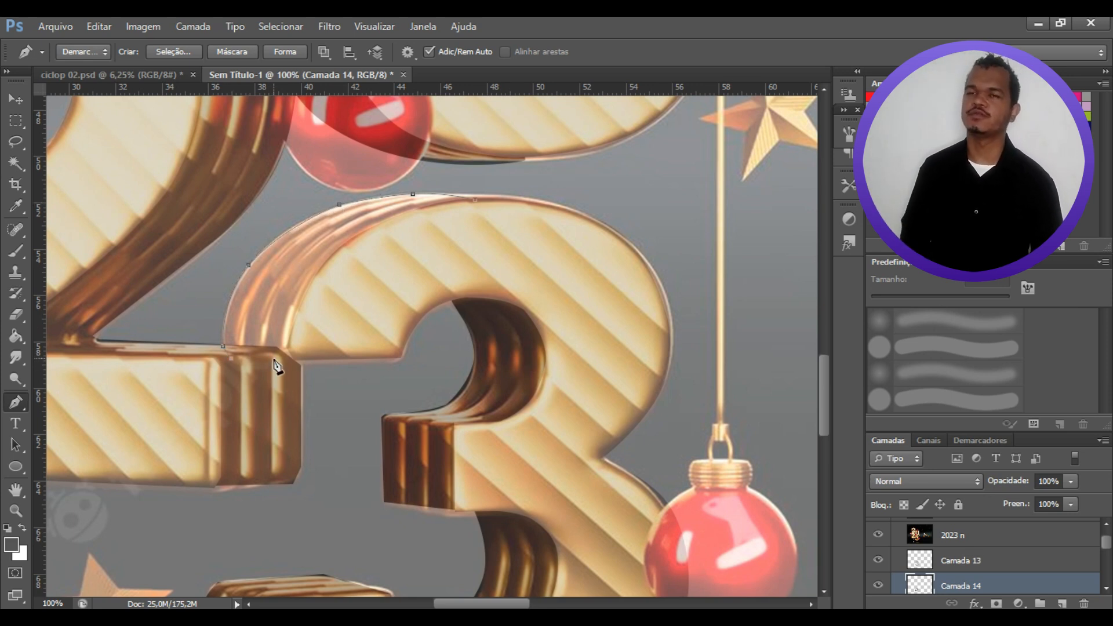
Step: Run the upper-left side path back beneath the 3's front face up to its top edge
click(289, 346)
click(319, 275)
click(399, 224)
click(453, 205)
click(476, 208)
Step: Fill the side path along the 3's upper-left curve with dark grey and hide the 2023 n reference
right_click(357, 224)
key(Escape)
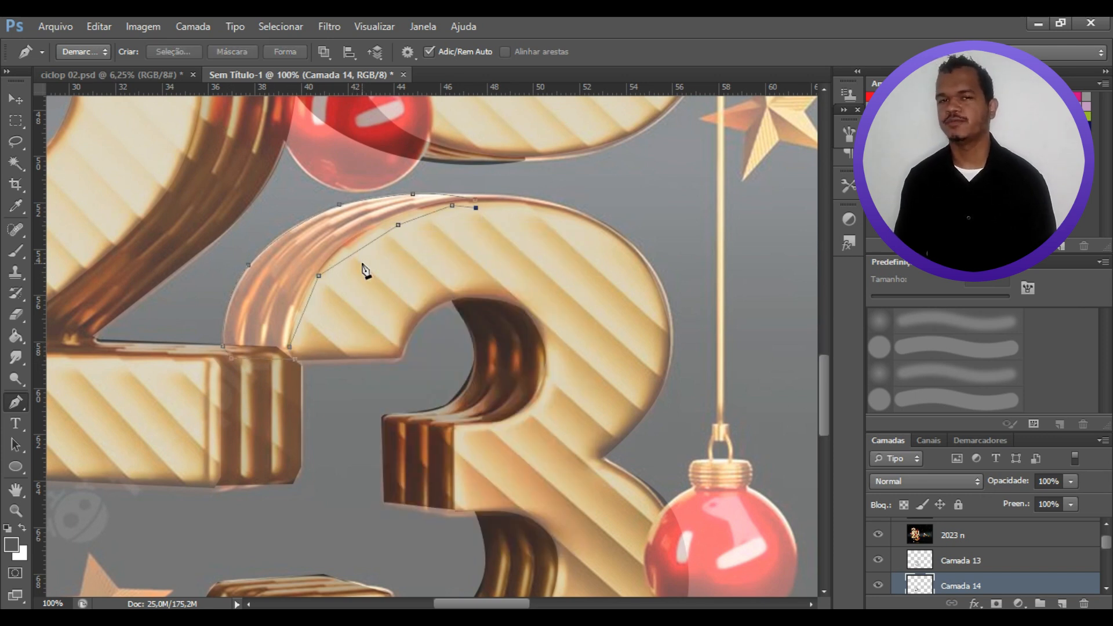
right_click(331, 227)
click(410, 318)
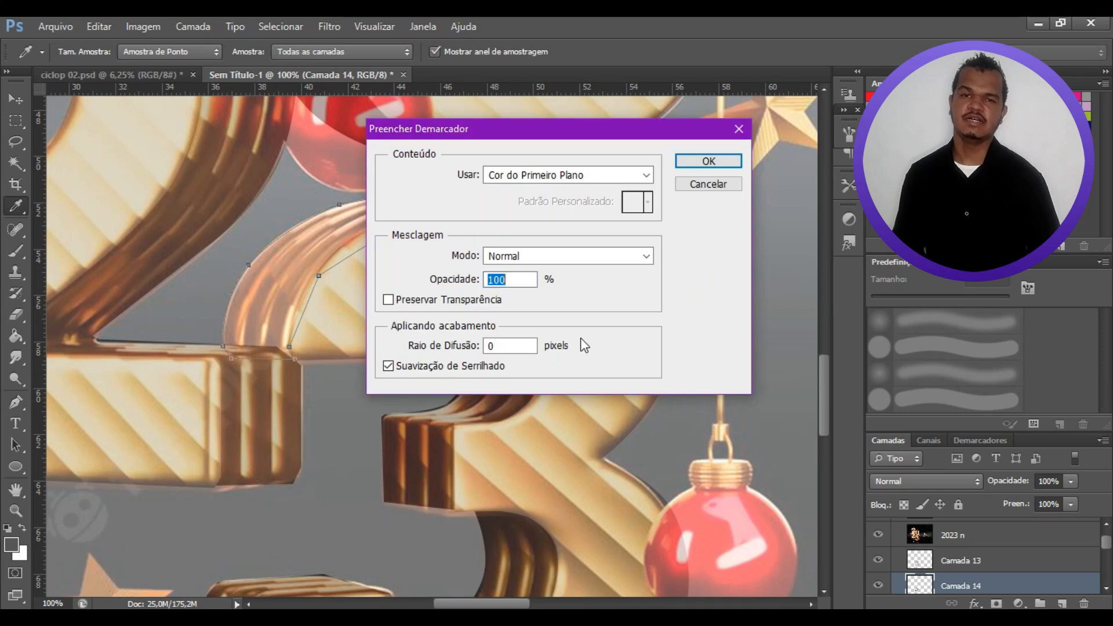
key(Return)
click(879, 535)
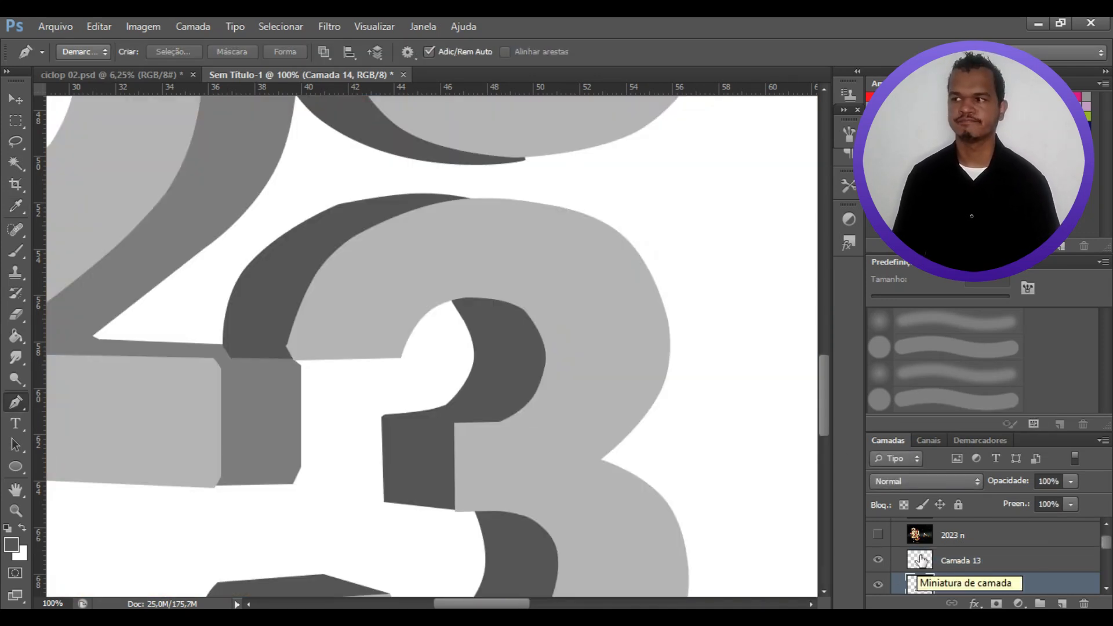
Step: Undo that fill, extend the path's lower end slightly, refill it with dark grey and dismiss the path
key(ctrl+z)
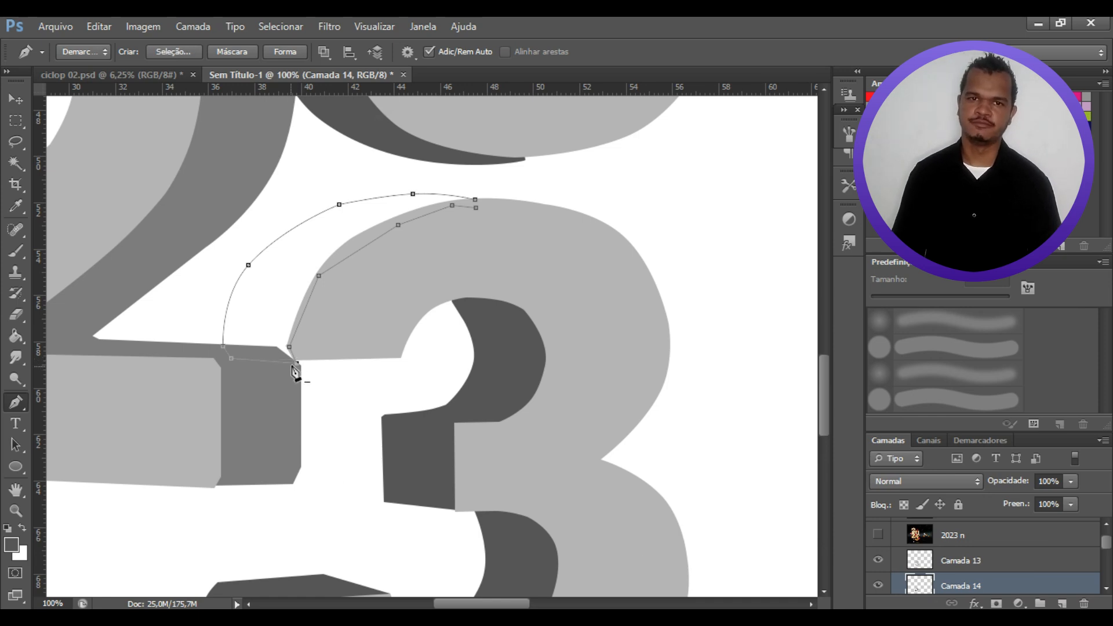
right_click(283, 279)
click(414, 374)
key(Return)
key(Escape)
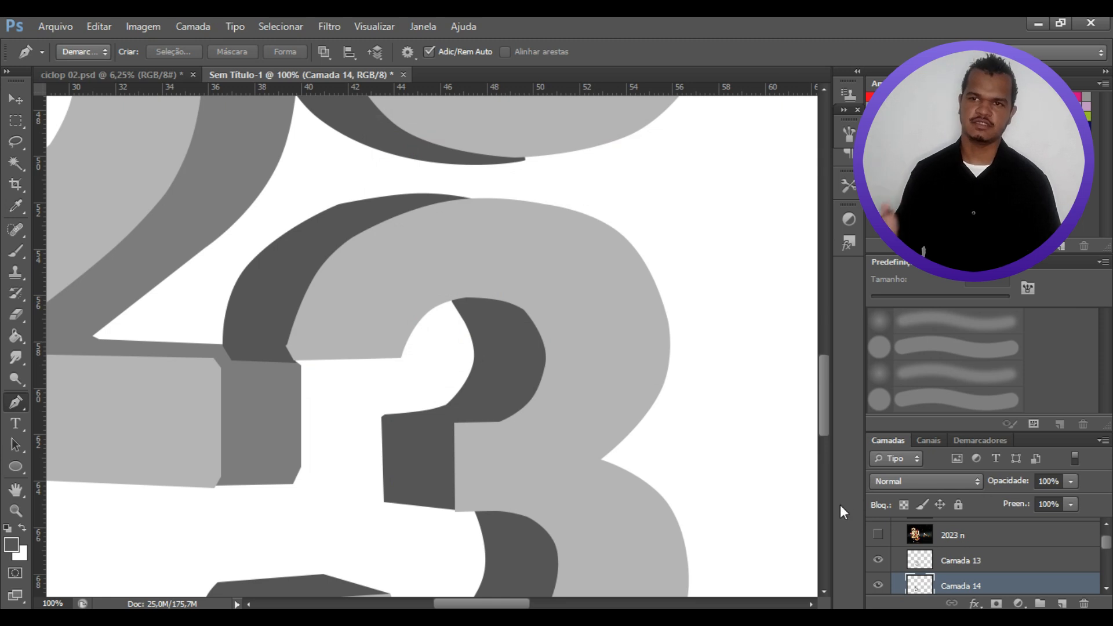
Step: Compare the 3's grey shapes with the 2023 n reference and check the complete numerals
click(879, 536)
click(881, 538)
key(ctrl+minus)
key(ctrl+minus)
key(ctrl+minus)
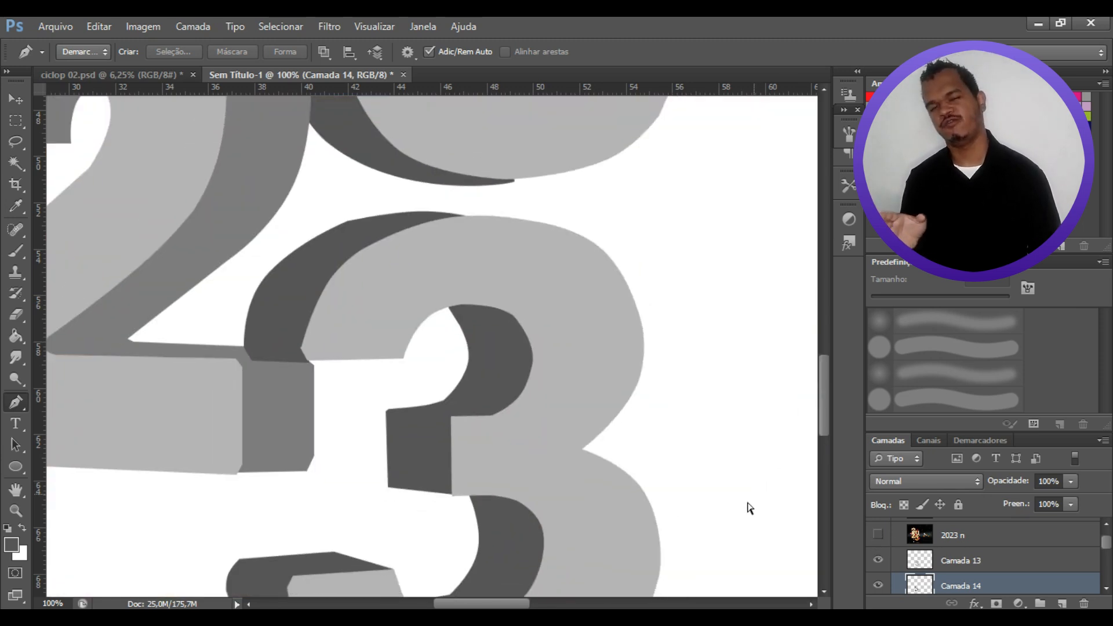
scroll(827, 420, up, 2)
key(ctrl+minus)
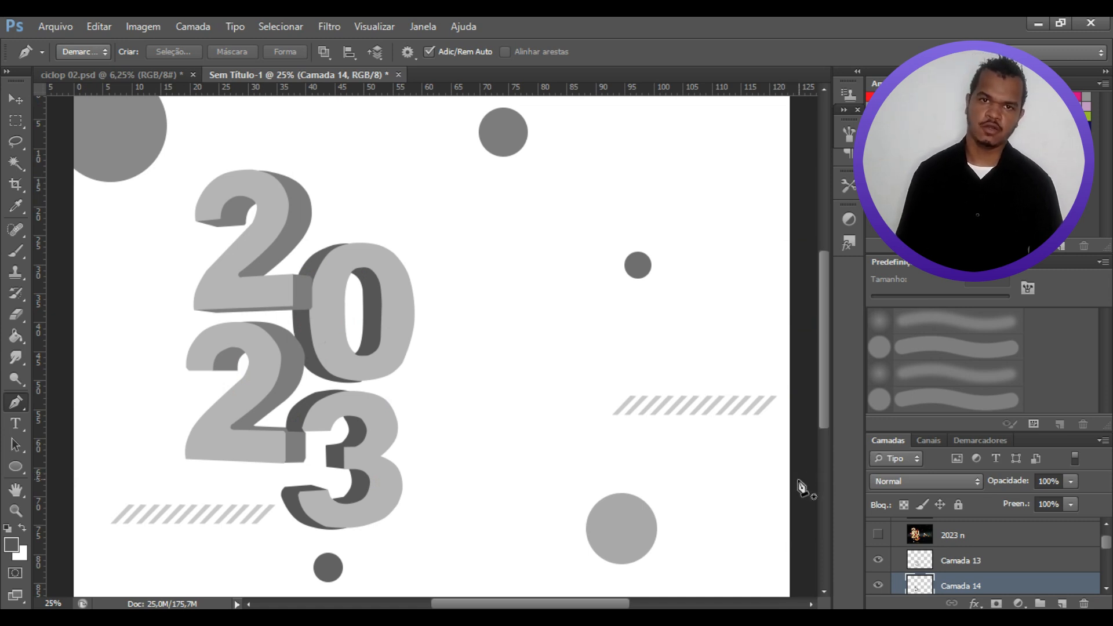
Step: Show the hidden dark parallelogram layer and the Camada 2 layer with the grey background bars and lines
drag(825, 415, 828, 416)
scroll(880, 547, down, 6)
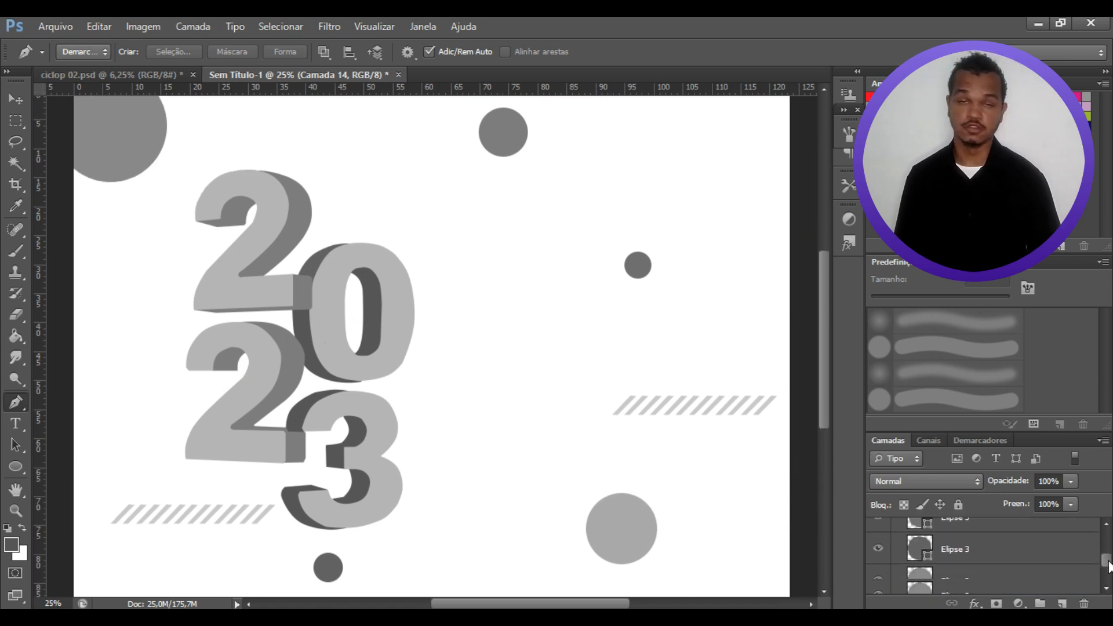
click(880, 547)
scroll(879, 547, down, 2)
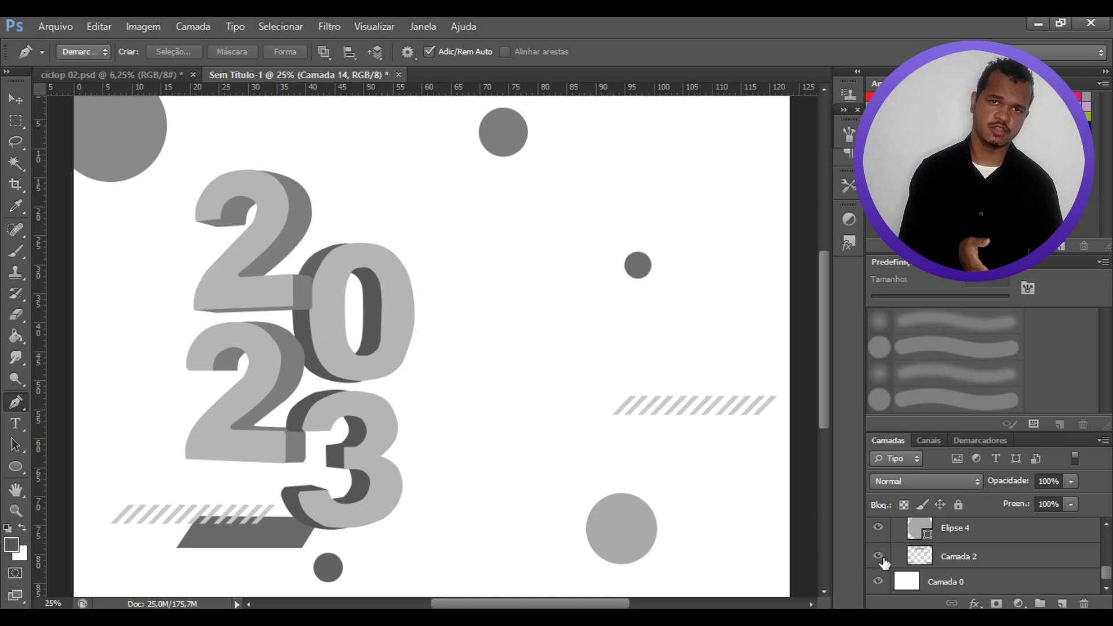
click(879, 557)
mouse_move(828, 398)
mouse_down()
mouse_move(830, 378)
mouse_move(829, 393)
mouse_up()
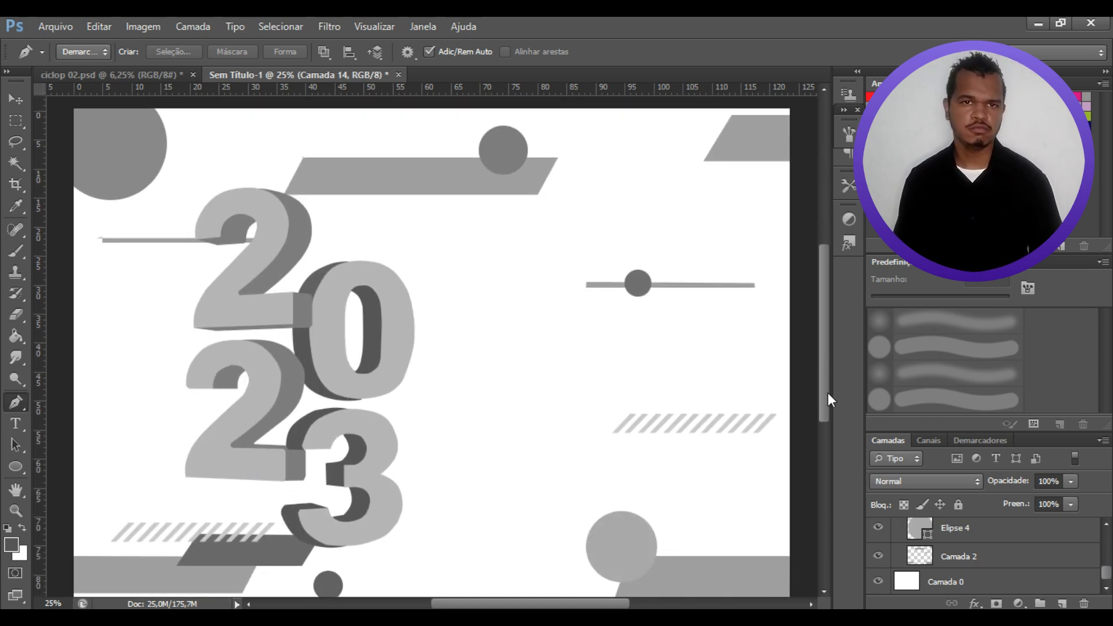
key(ctrl+minus)
Step: Collapse the Agrupar 2 group and show the Agrupar 1 character group
drag(1107, 575, 1109, 516)
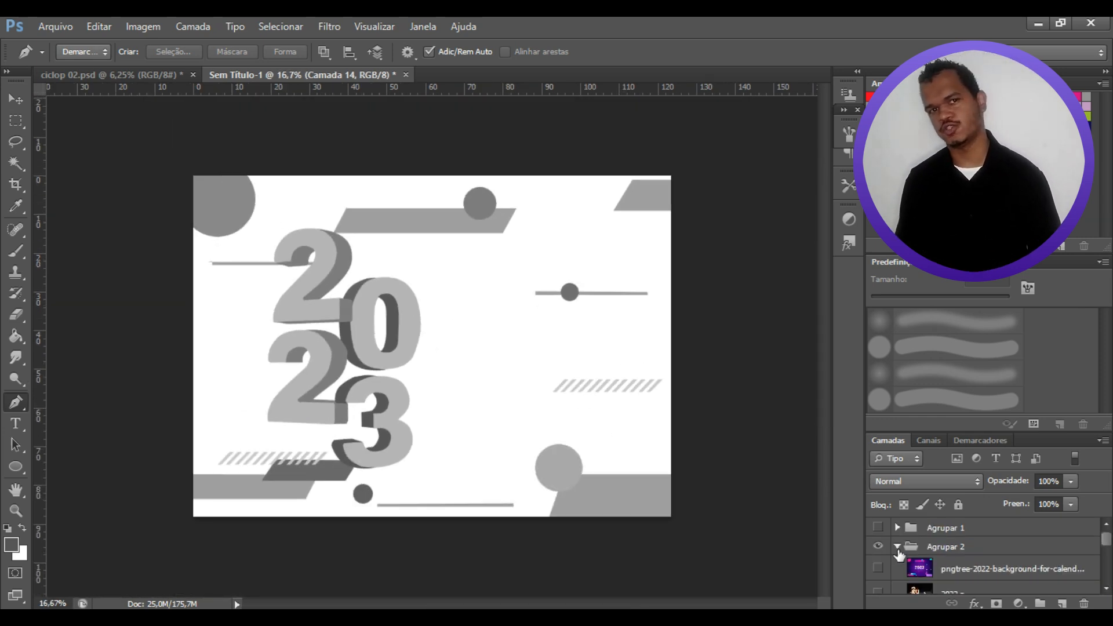
click(898, 547)
click(878, 529)
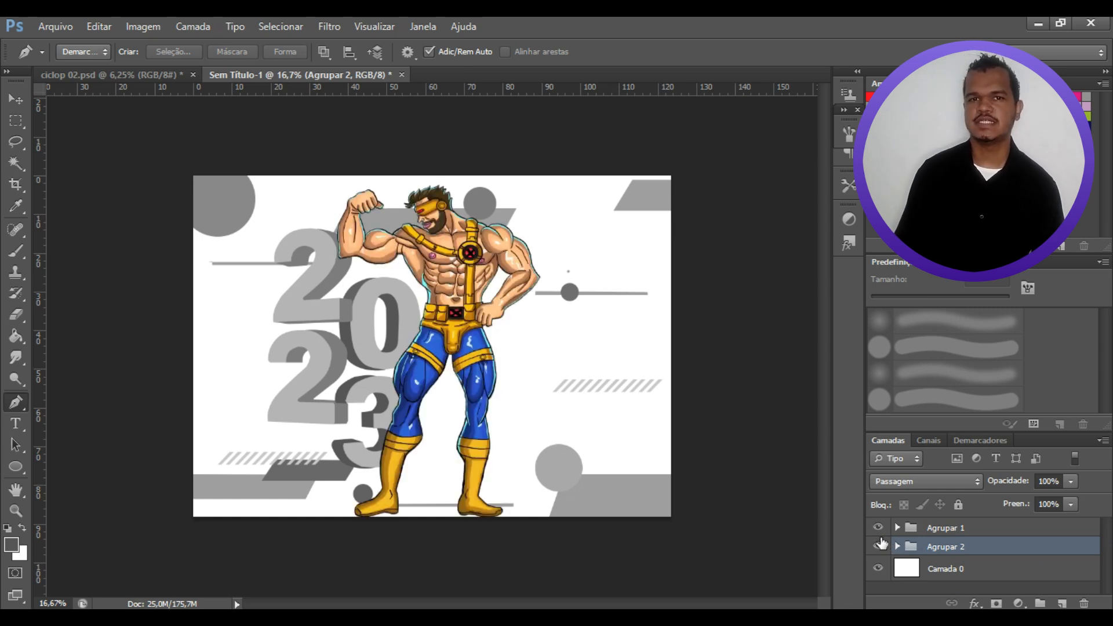
Step: Compare the artwork with Agrupar 2 and Agrupar 1 hidden and shown, and examine the layers inside Agrupar 1
click(878, 546)
click(879, 546)
click(878, 528)
click(879, 528)
click(936, 528)
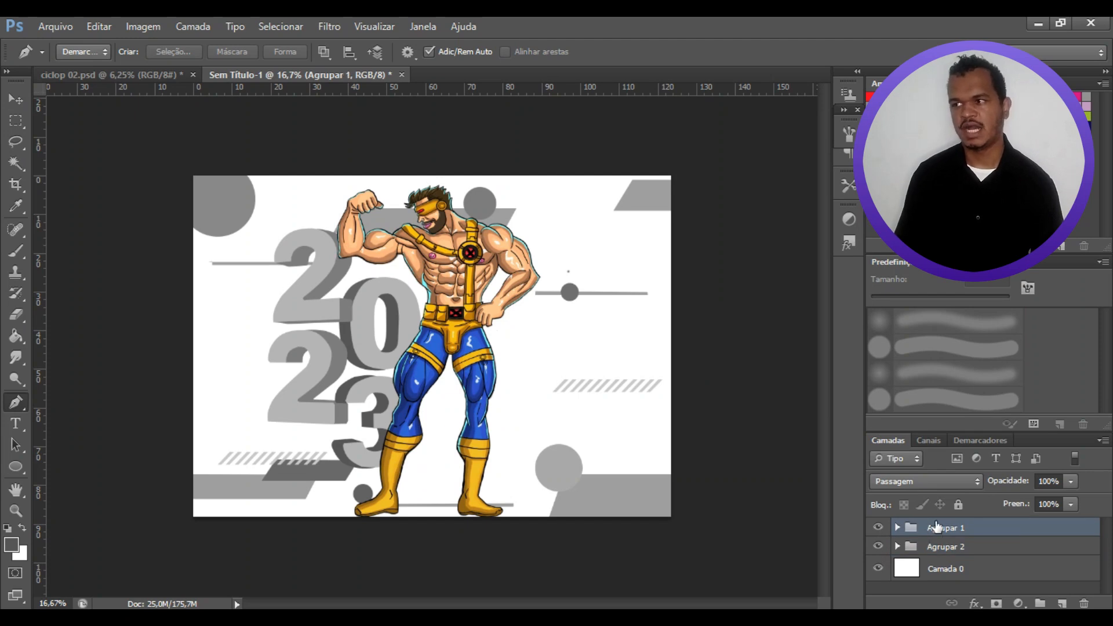
click(897, 528)
scroll(985, 557, down, 6)
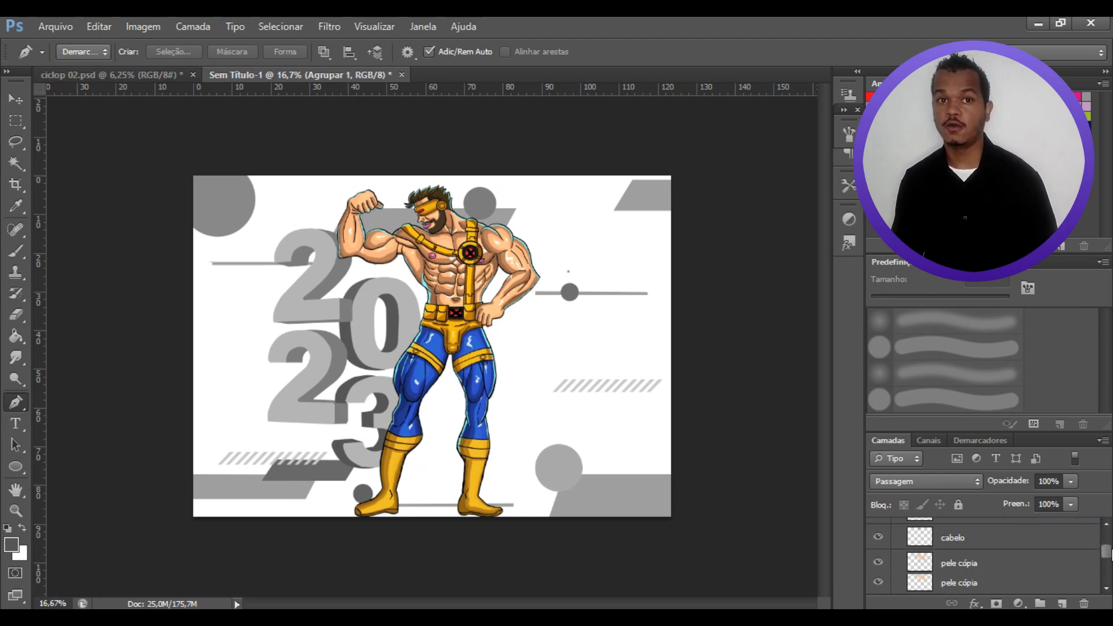
scroll(985, 557, up, 6)
click(898, 527)
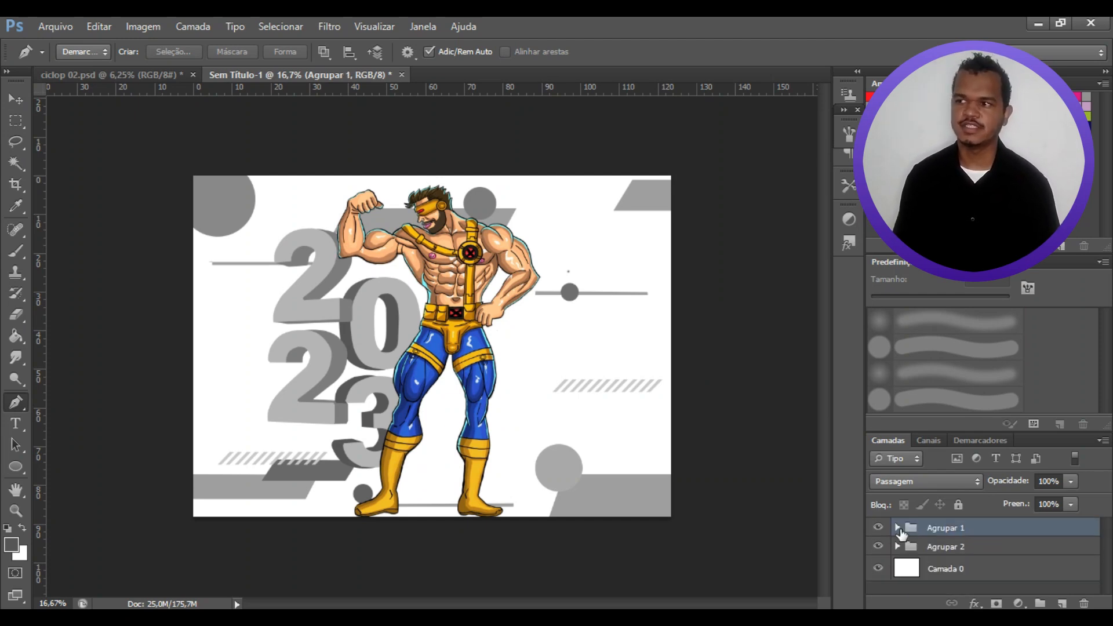
Step: Expand Agrupar 2 and select its lowest layer, Camada 2
click(967, 549)
click(898, 547)
drag(1108, 541, 1108, 577)
click(1009, 559)
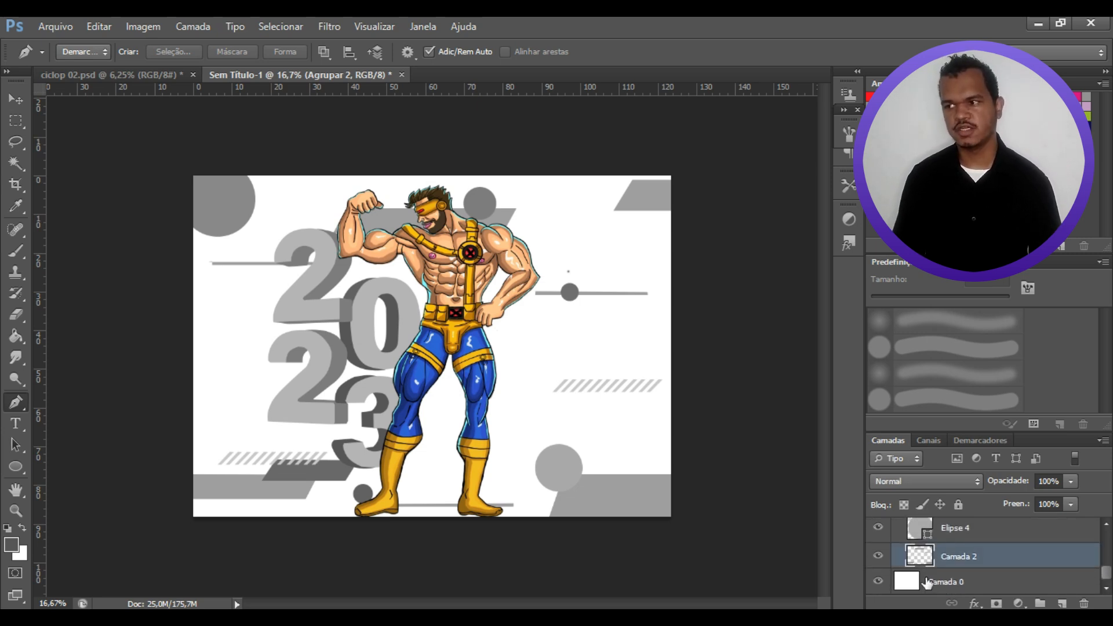